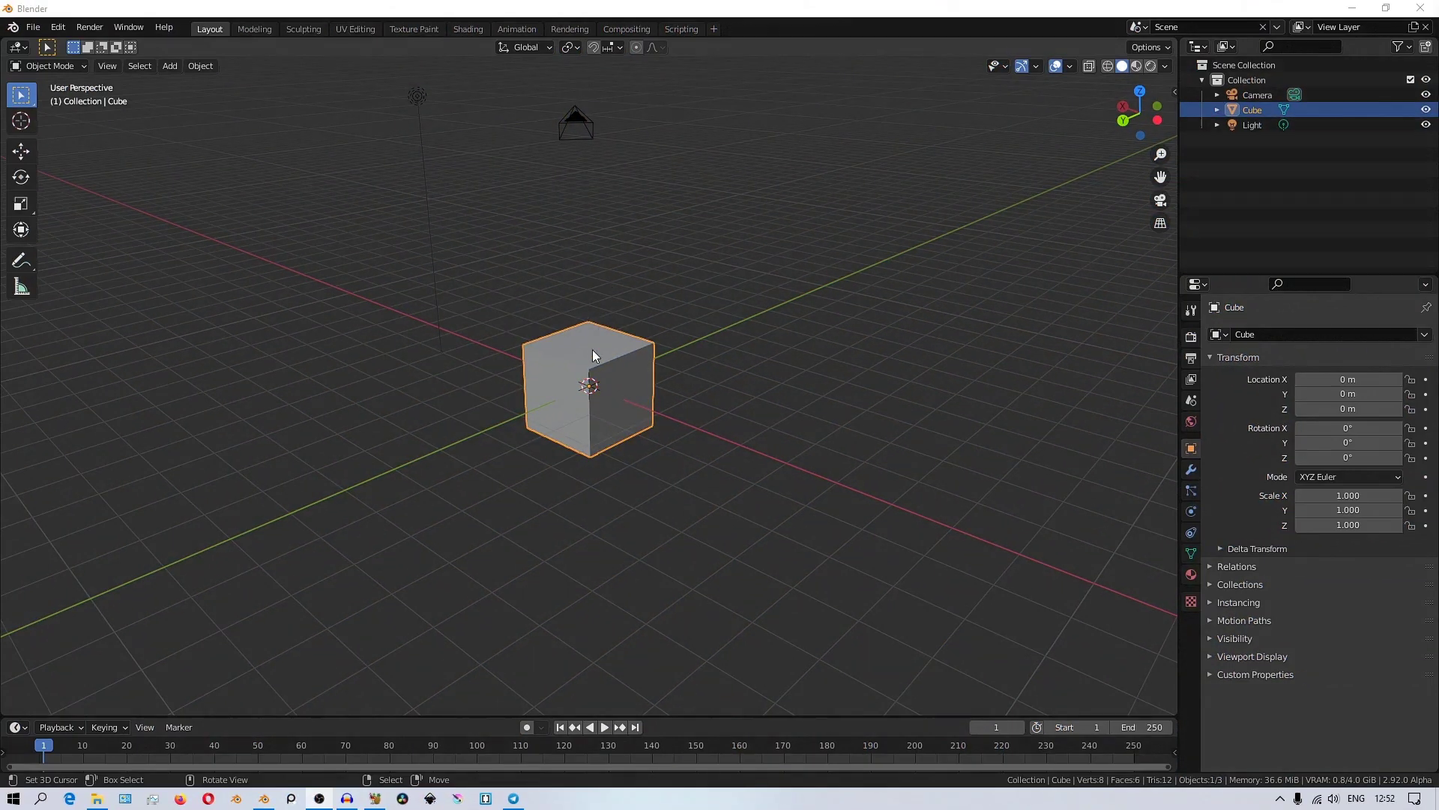
- Replace the default cube with a plane scaled up to about 20 times its size
{"action": "key", "text": "x"}
{"action": "left_click", "coordinate": [590, 387]}
{"action": "key", "text": "shift+a"}
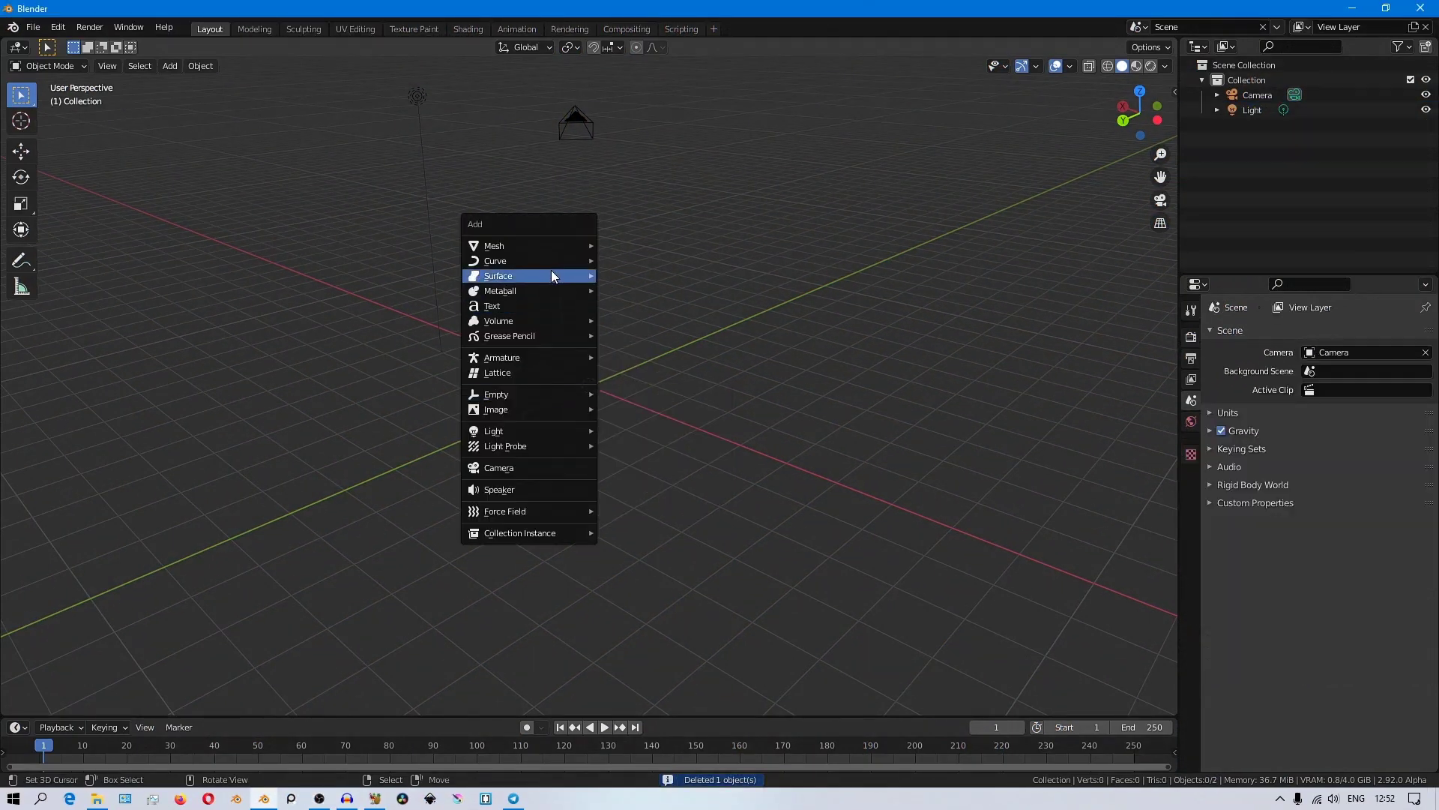
{"action": "mouse_move", "coordinate": [555, 245]}
{"action": "left_click", "coordinate": [631, 246]}
{"action": "key", "text": "s"}
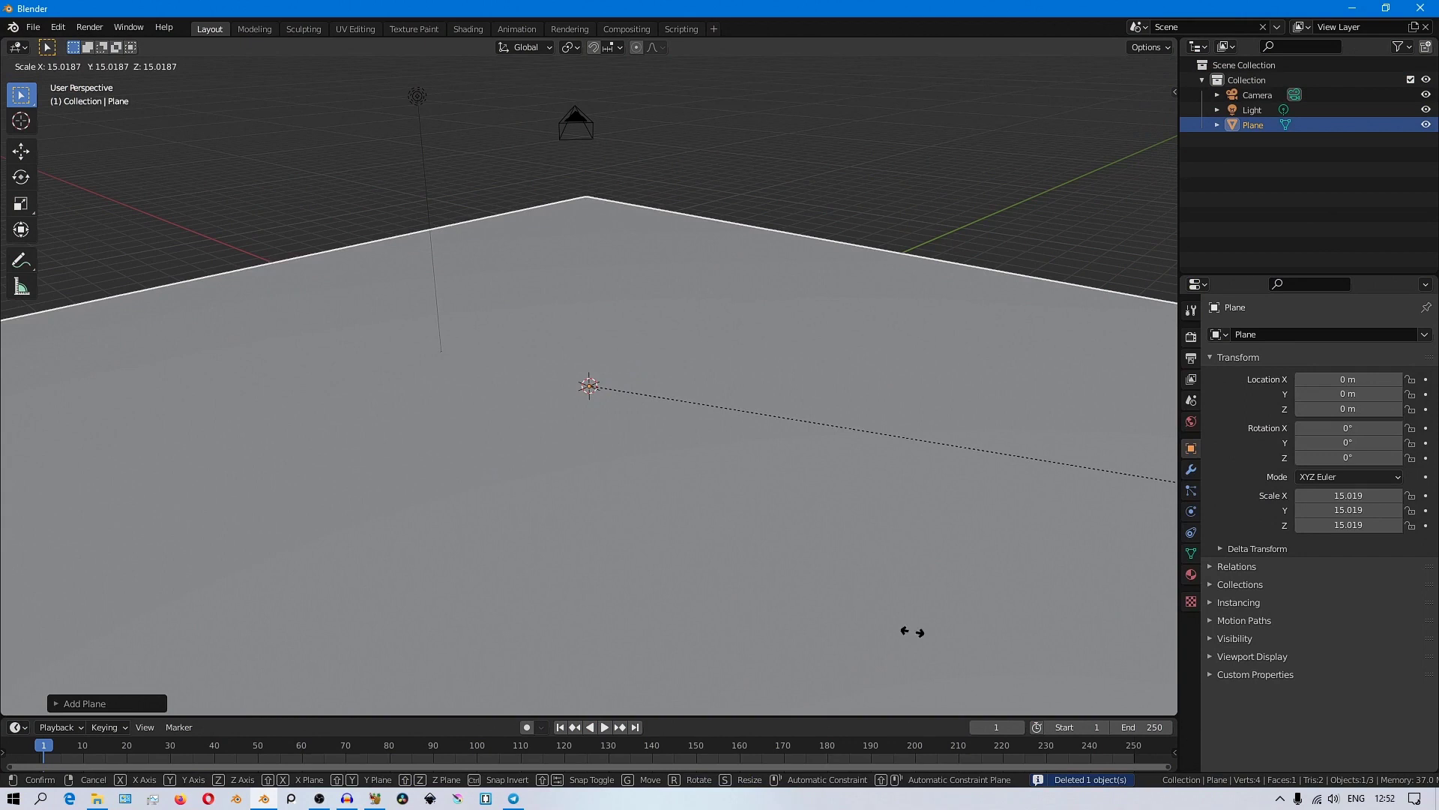
{"action": "left_click", "coordinate": [259, 640]}
- Open the Ivy Generator settings in the 3D viewport
{"action": "scroll", "coordinate": [354, 387], "scroll_direction": "down", "scroll_amount": 6}
{"action": "middle_click_drag", "start_coordinate": [473, 513], "coordinate": [402, 511]}
{"action": "scroll", "coordinate": [679, 412], "scroll_direction": "up", "scroll_amount": 3}
{"action": "key", "text": "n"}
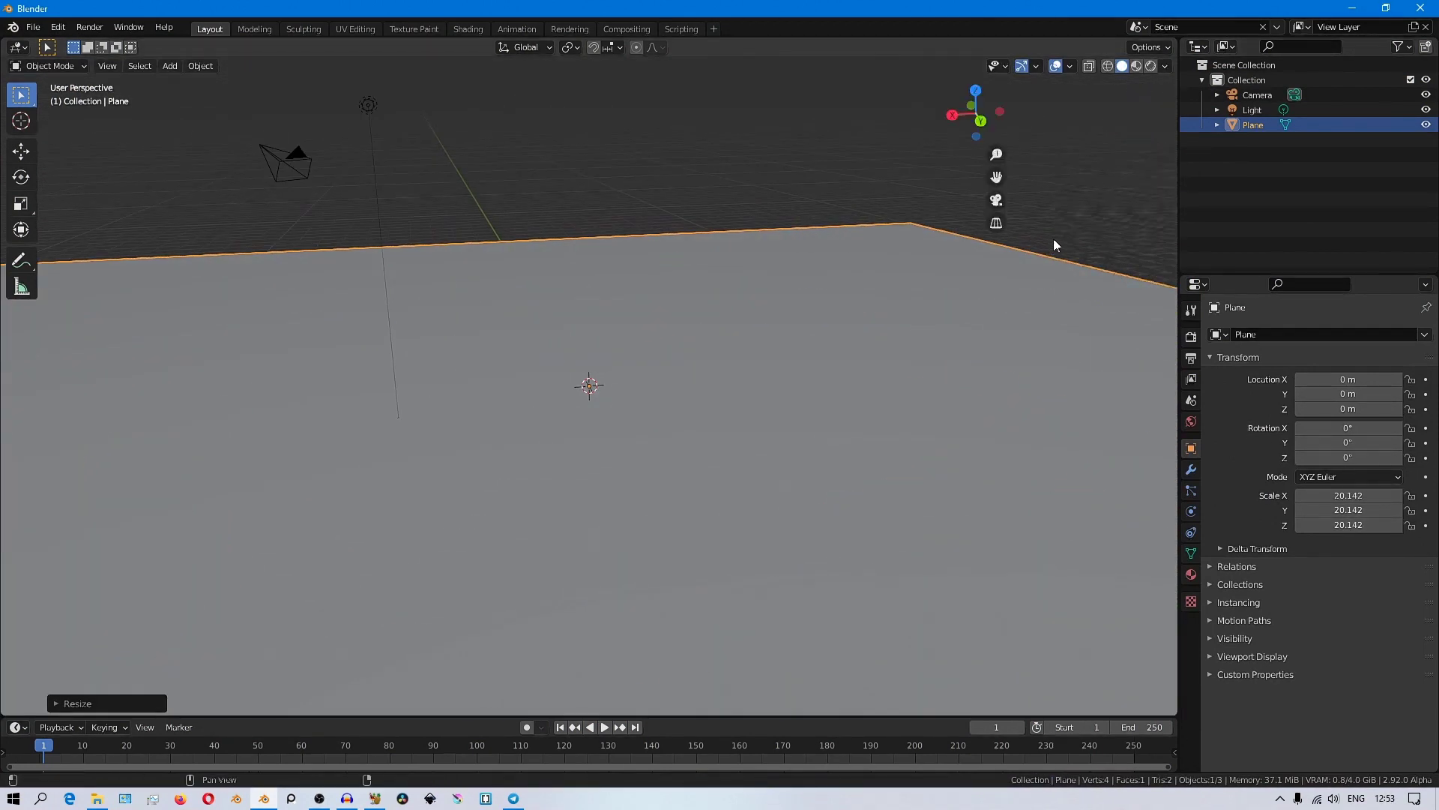
{"action": "left_click", "coordinate": [1166, 192]}
{"action": "left_click", "coordinate": [1024, 87]}
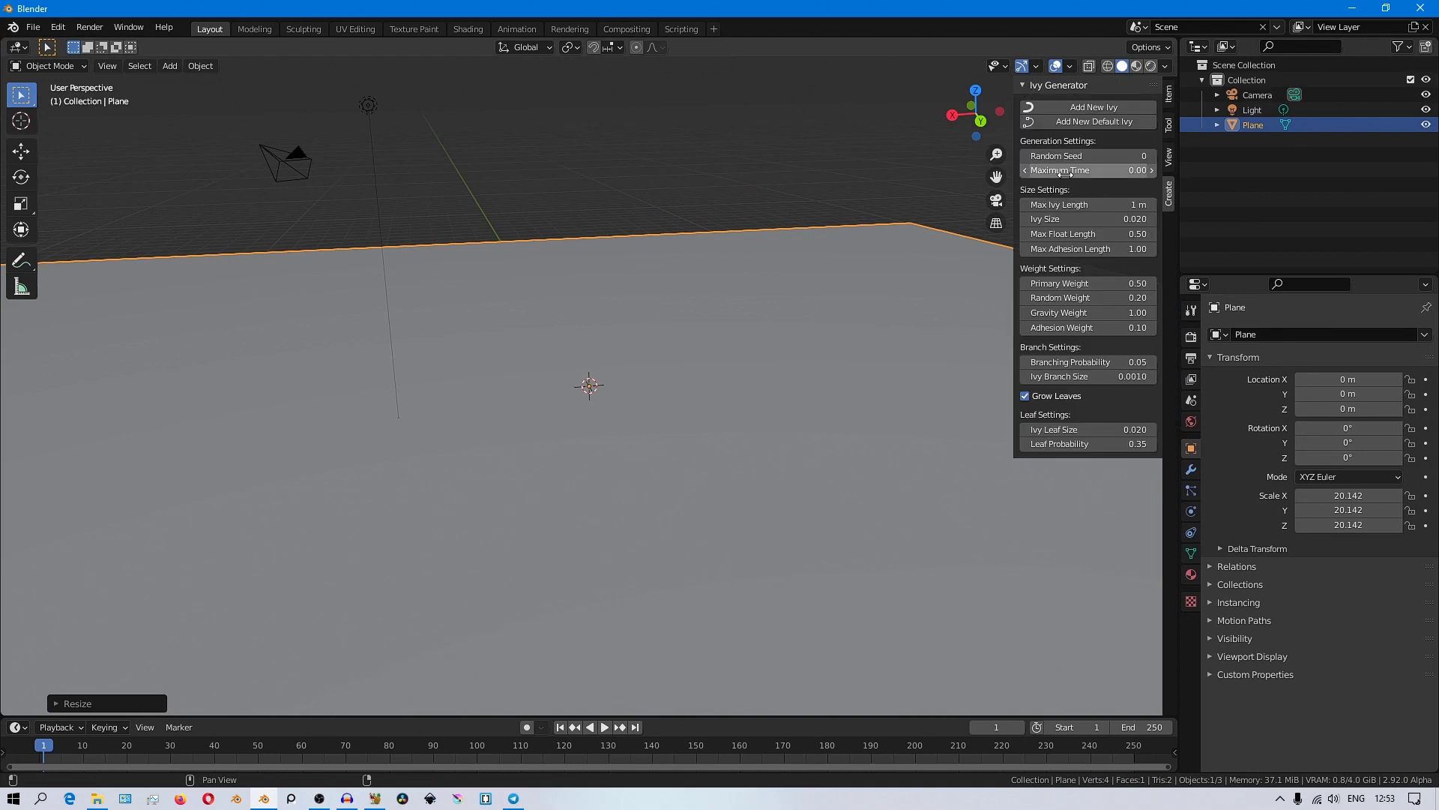
{"action": "middle_click_drag", "start_coordinate": [629, 425], "coordinate": [691, 425]}
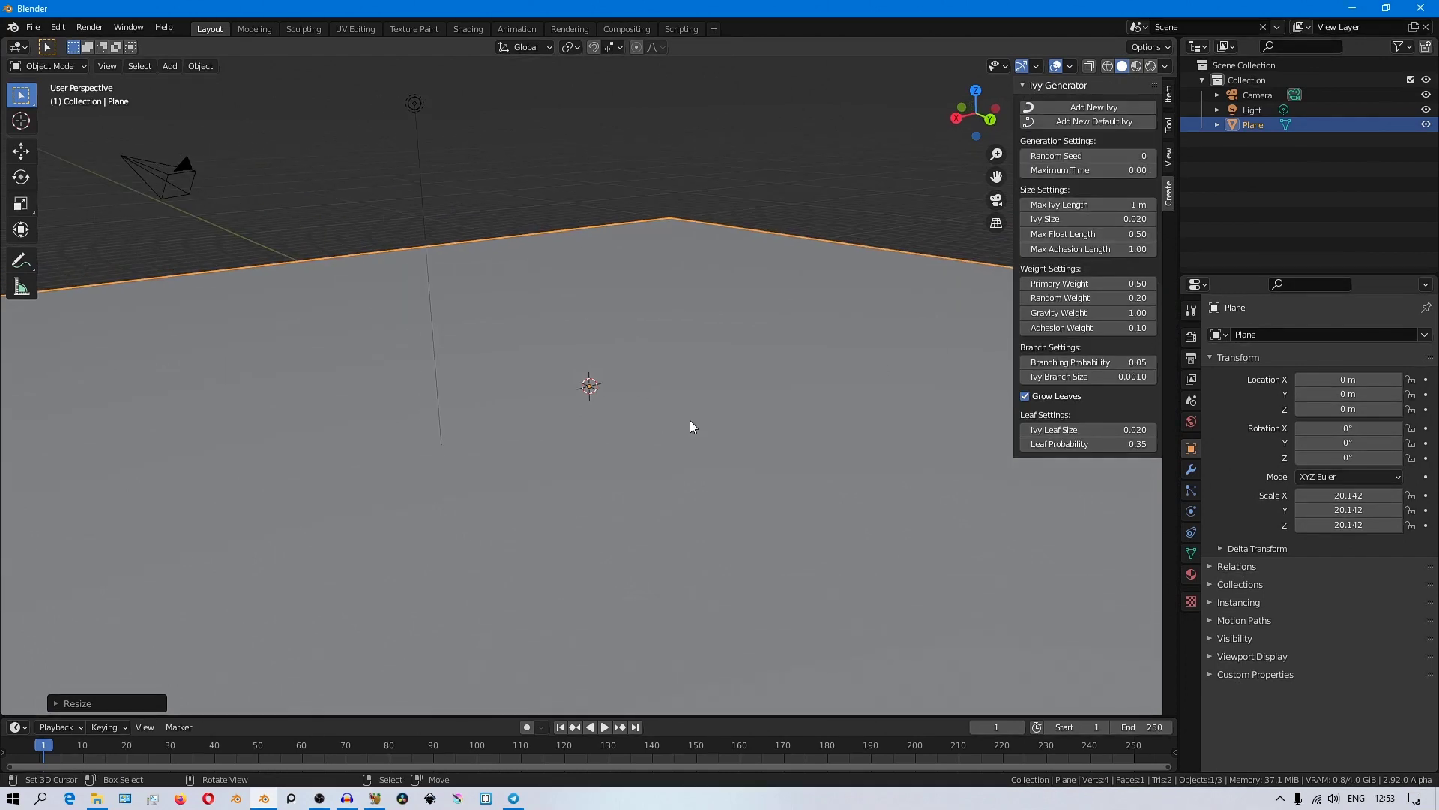
- Try to generate an ivy with leaves on the plane using the current generator settings
{"action": "left_click", "coordinate": [1077, 108]}
{"action": "middle_click_drag", "start_coordinate": [581, 425], "coordinate": [597, 420]}
{"action": "key", "text": "ctrl+z"}
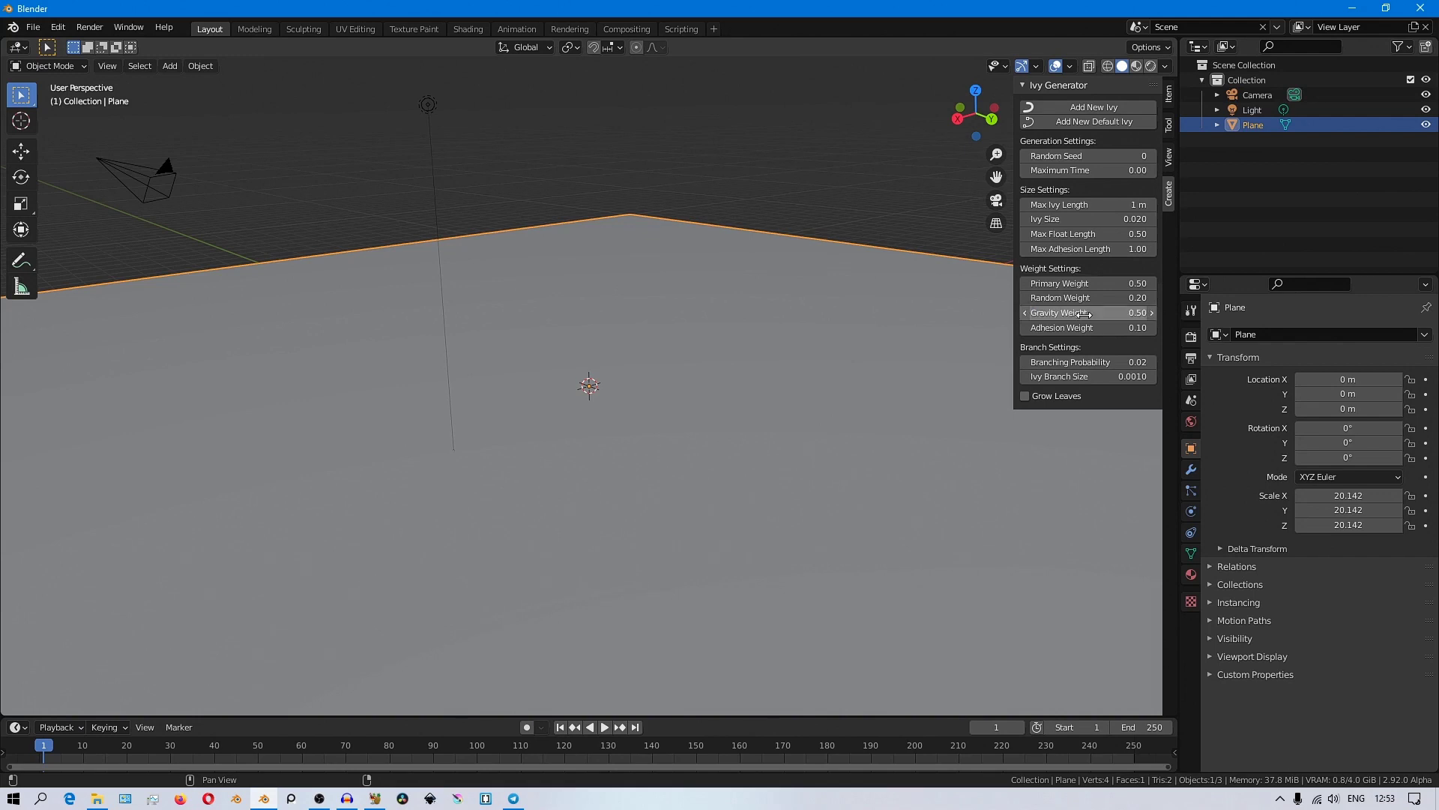
- Generate an ivy without leaves on the plane, using gravity weight 0.50 and branching probability 0.02
{"action": "left_click", "coordinate": [1086, 105]}
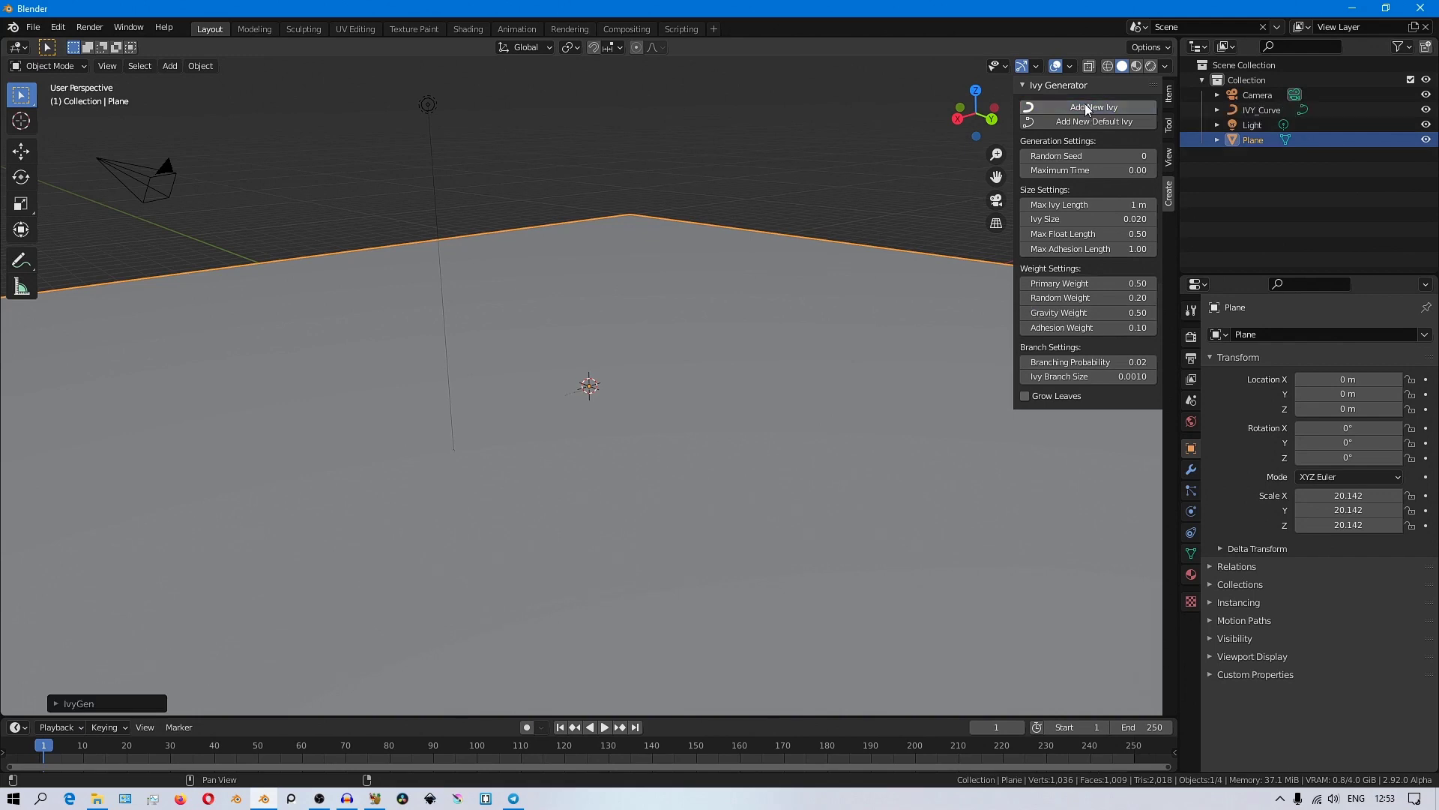
{"action": "middle_click_drag", "start_coordinate": [655, 407], "coordinate": [671, 398]}
{"action": "scroll", "coordinate": [672, 398], "scroll_direction": "up", "scroll_amount": 5}
- Generate more trial ivies at new 3D cursor positions on the plane, starting with random seed 1
{"action": "right_click", "coordinate": [672, 398], "text": "shift"}
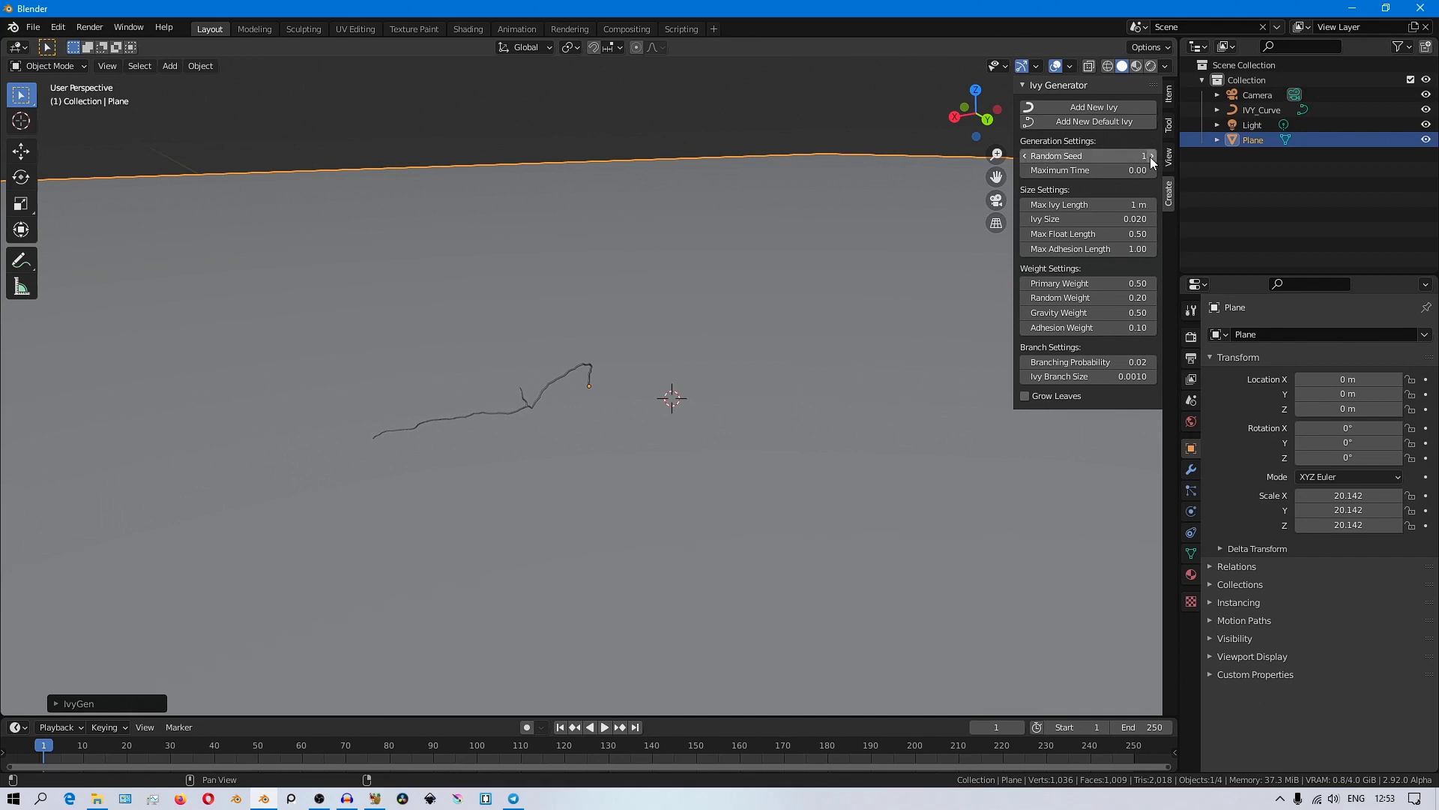
{"action": "left_click", "coordinate": [1051, 109]}
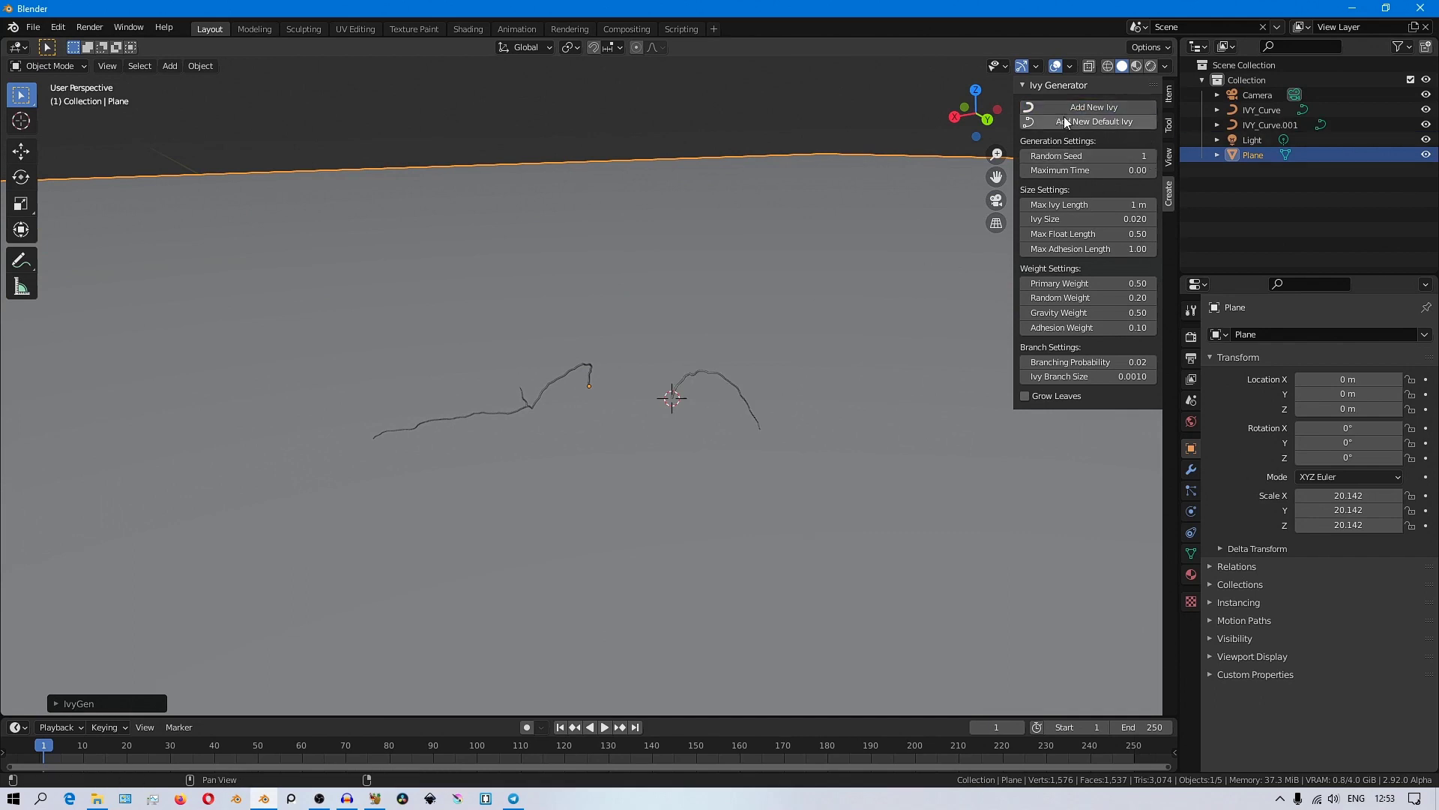
{"action": "left_click", "coordinate": [1075, 108]}
{"action": "right_click", "coordinate": [725, 274], "text": "shift"}
{"action": "left_click", "coordinate": [1086, 107]}
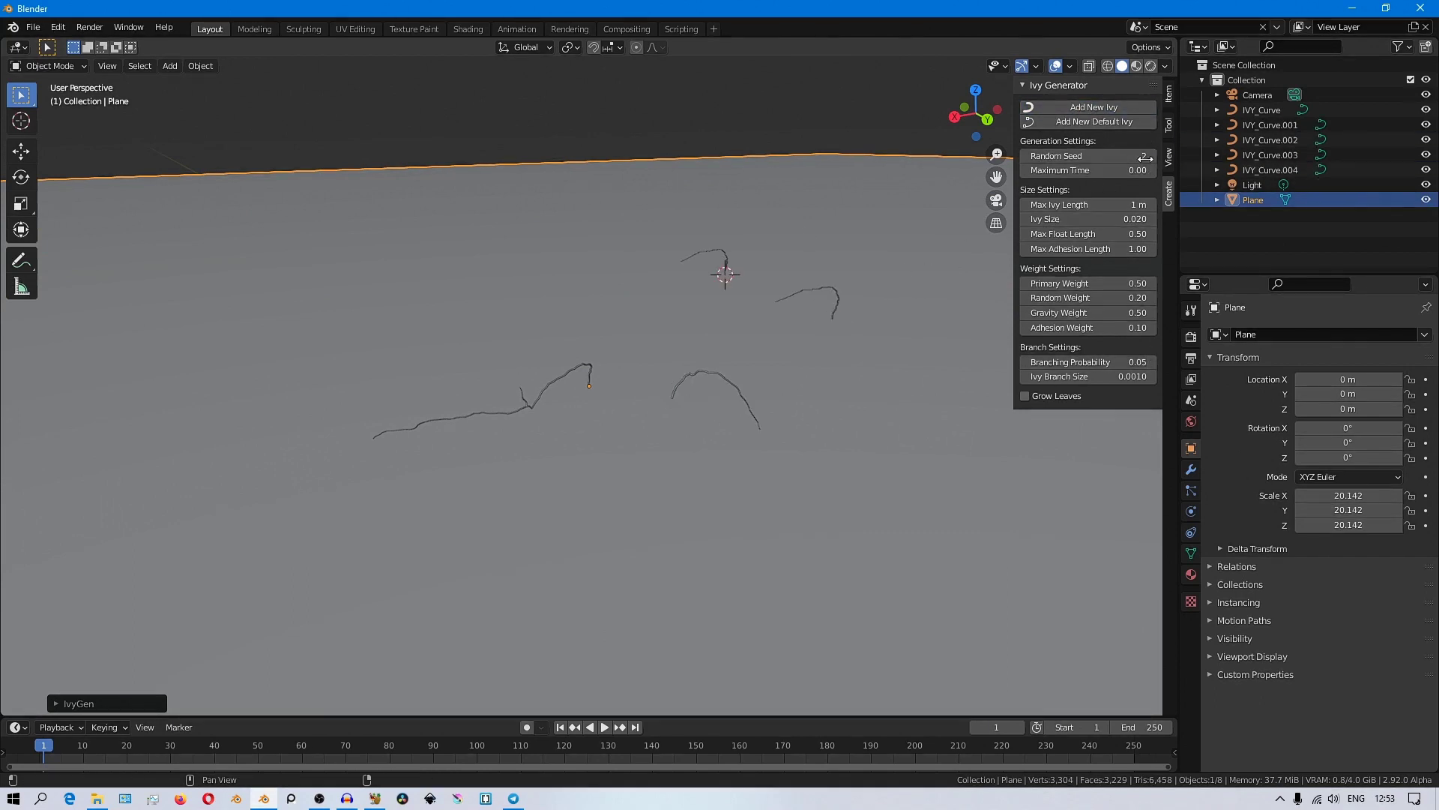
- Delete all the trial ivies while keeping the plane
{"action": "left_click", "coordinate": [1089, 107]}
{"action": "key", "text": "ctrl+z"}
{"action": "left_click", "coordinate": [589, 367]}
{"action": "key", "text": "Delete"}
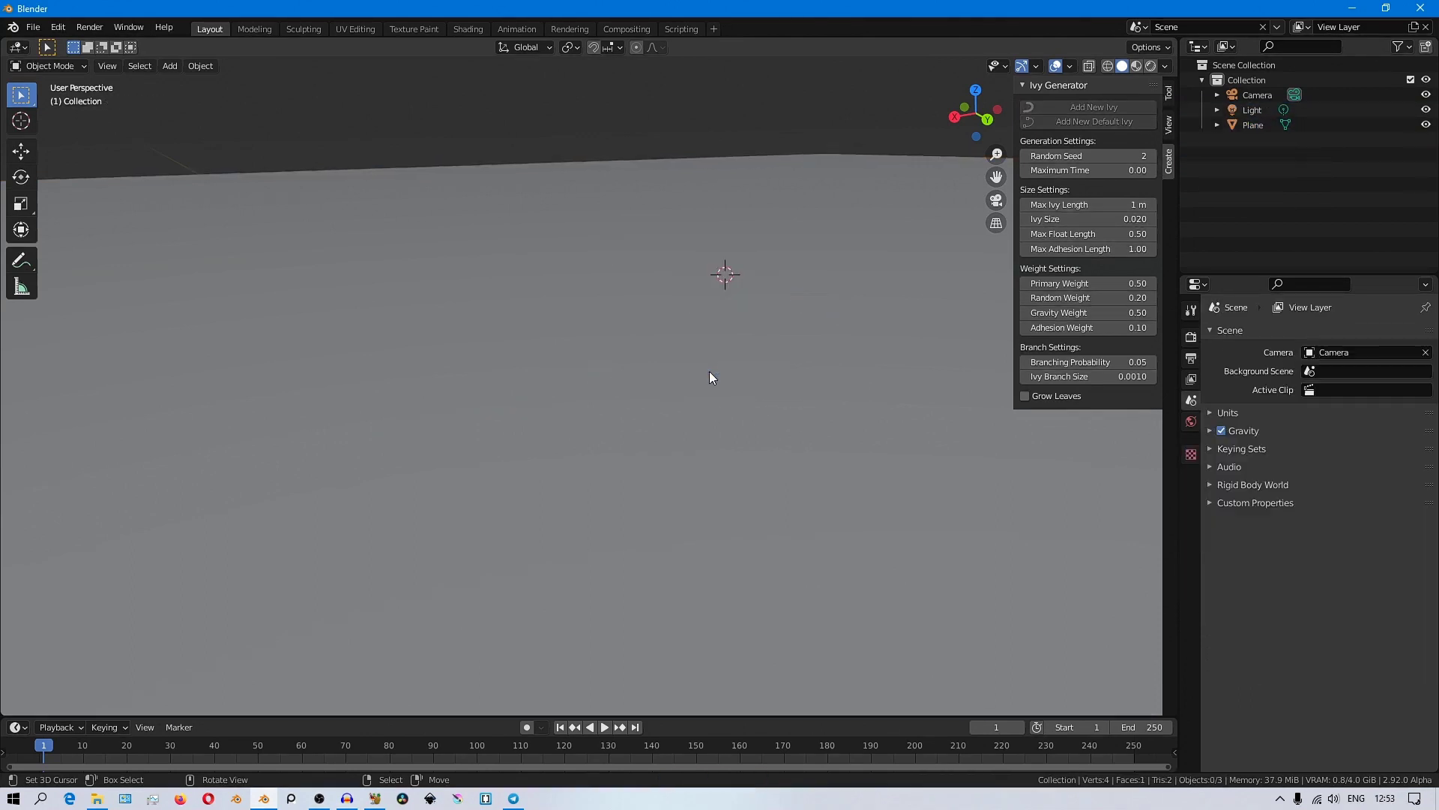
- Generate one ivy on the plane and another with the next random seed at a new 3D cursor position
{"action": "left_click", "coordinate": [1128, 360]}
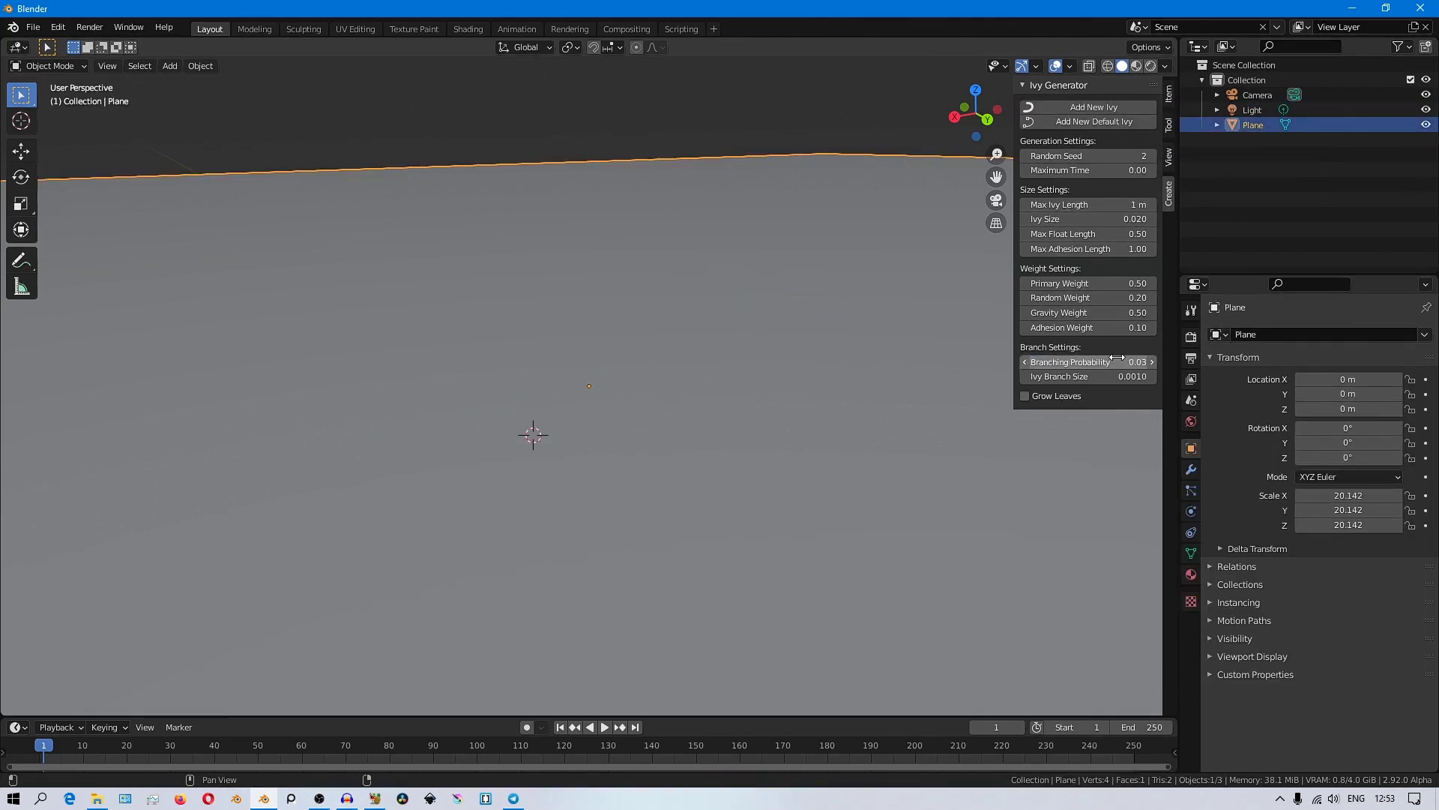
{"action": "left_click", "coordinate": [1132, 106]}
{"action": "middle_click_drag", "start_coordinate": [525, 525], "coordinate": [637, 450]}
{"action": "right_click", "coordinate": [601, 360], "text": "shift"}
{"action": "left_click", "coordinate": [1152, 155]}
{"action": "left_click", "coordinate": [1124, 107]}
{"action": "middle_click_drag", "start_coordinate": [601, 375], "coordinate": [623, 375]}
- Generate a third ivy with random seed 4 at another 3D cursor position on the plane
{"action": "left_click", "coordinate": [1152, 155]}
{"action": "right_click", "coordinate": [466, 466], "text": "shift"}
{"action": "left_click", "coordinate": [1084, 105]}
{"action": "middle_click_drag", "start_coordinate": [593, 431], "coordinate": [705, 484]}
{"action": "scroll", "coordinate": [705, 484], "scroll_direction": "up", "scroll_amount": 3}
{"action": "scroll", "coordinate": [702, 420], "scroll_direction": "down", "scroll_amount": 3}
{"action": "middle_click_drag", "start_coordinate": [702, 420], "coordinate": [675, 425]}
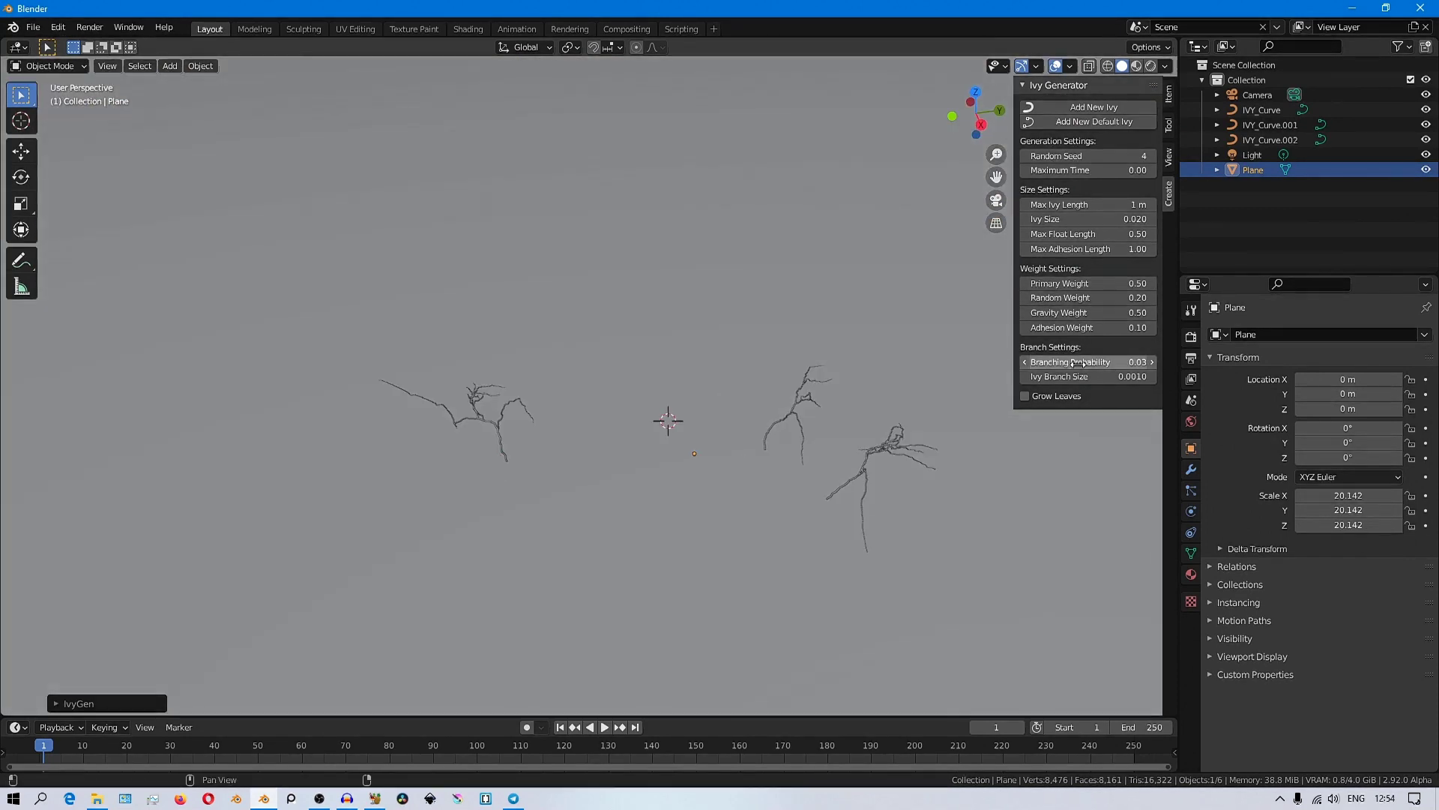
- Generate an ivy with branching probability 0.03 and another with gravity weight 1.00 and branching probability 0.02
{"action": "left_click", "coordinate": [1094, 107]}
{"action": "middle_click_drag", "start_coordinate": [843, 253], "coordinate": [986, 231]}
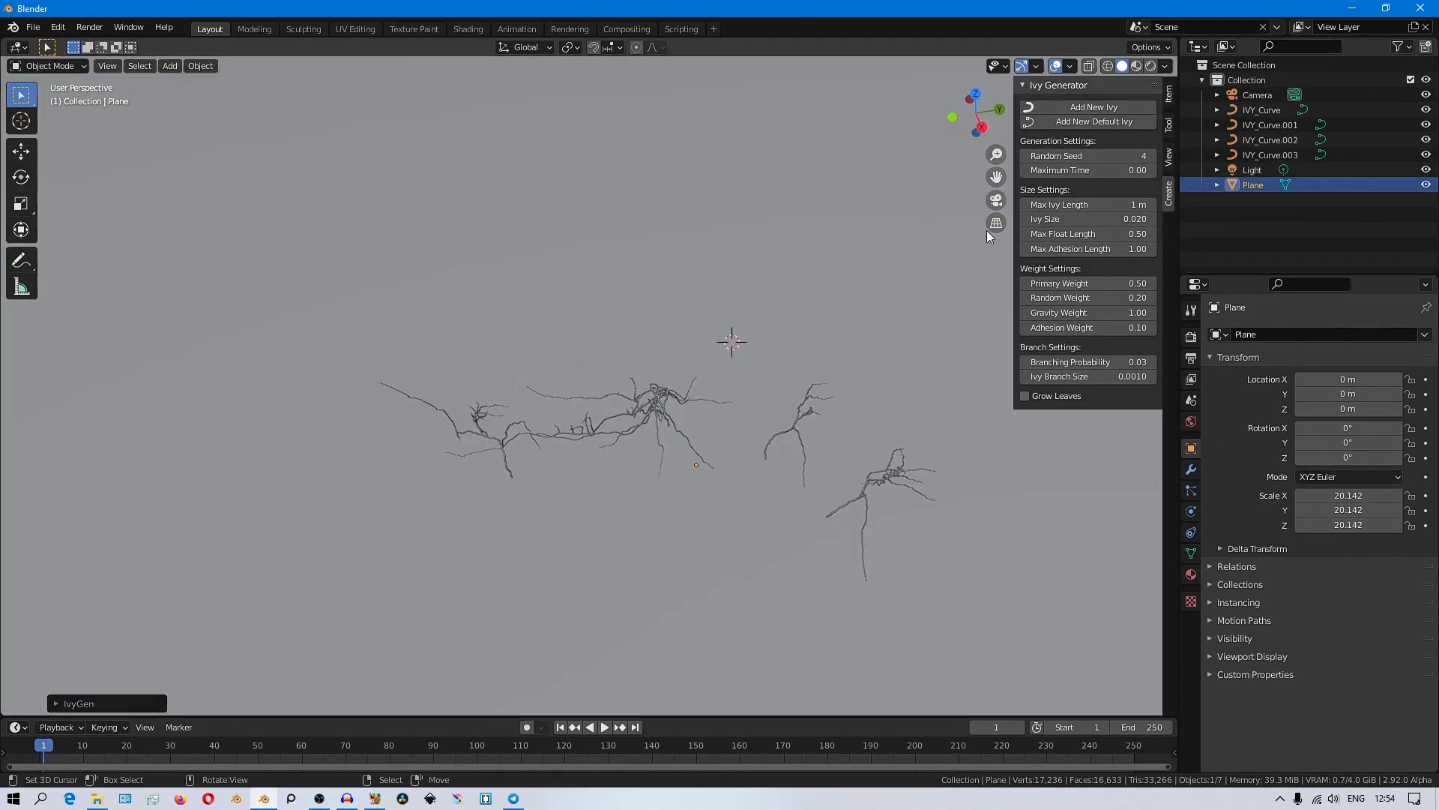
{"action": "left_click", "coordinate": [1065, 106]}
{"action": "middle_click_drag", "start_coordinate": [492, 438], "coordinate": [563, 375]}
- Delete the four older ivies, keeping only the newest one on the plane
{"action": "right_click", "coordinate": [510, 420]}
{"action": "right_click", "coordinate": [658, 399], "text": "shift"}
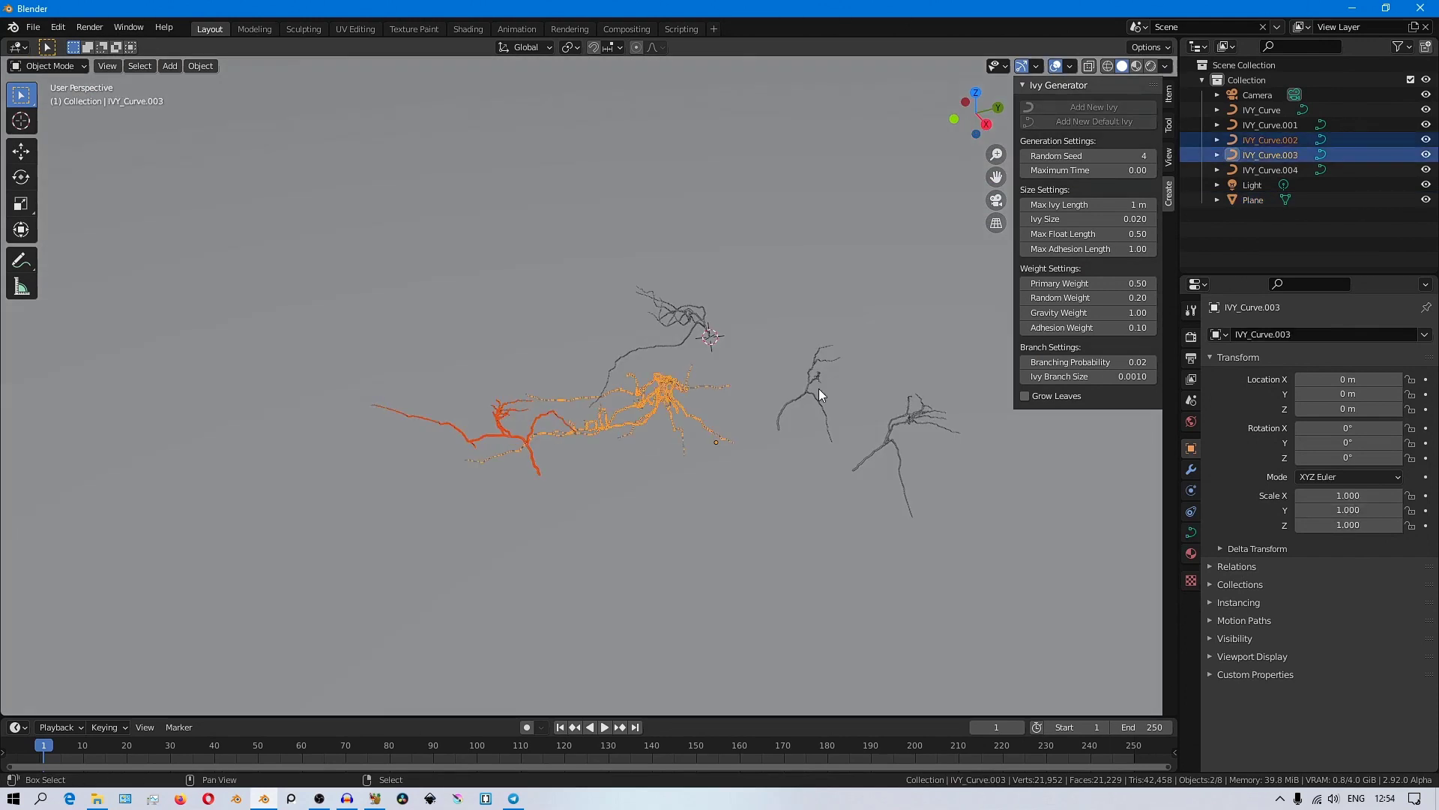
{"action": "right_click", "coordinate": [819, 390], "text": "shift"}
{"action": "right_click", "coordinate": [906, 424], "text": "shift"}
{"action": "key", "text": "x"}
{"action": "left_click", "coordinate": [911, 420]}
- Generate ivies with random seeds 5 and 6 at a new 3D cursor position, undoing the seed 5 one
{"action": "middle_click_drag", "start_coordinate": [802, 381], "coordinate": [587, 405]}
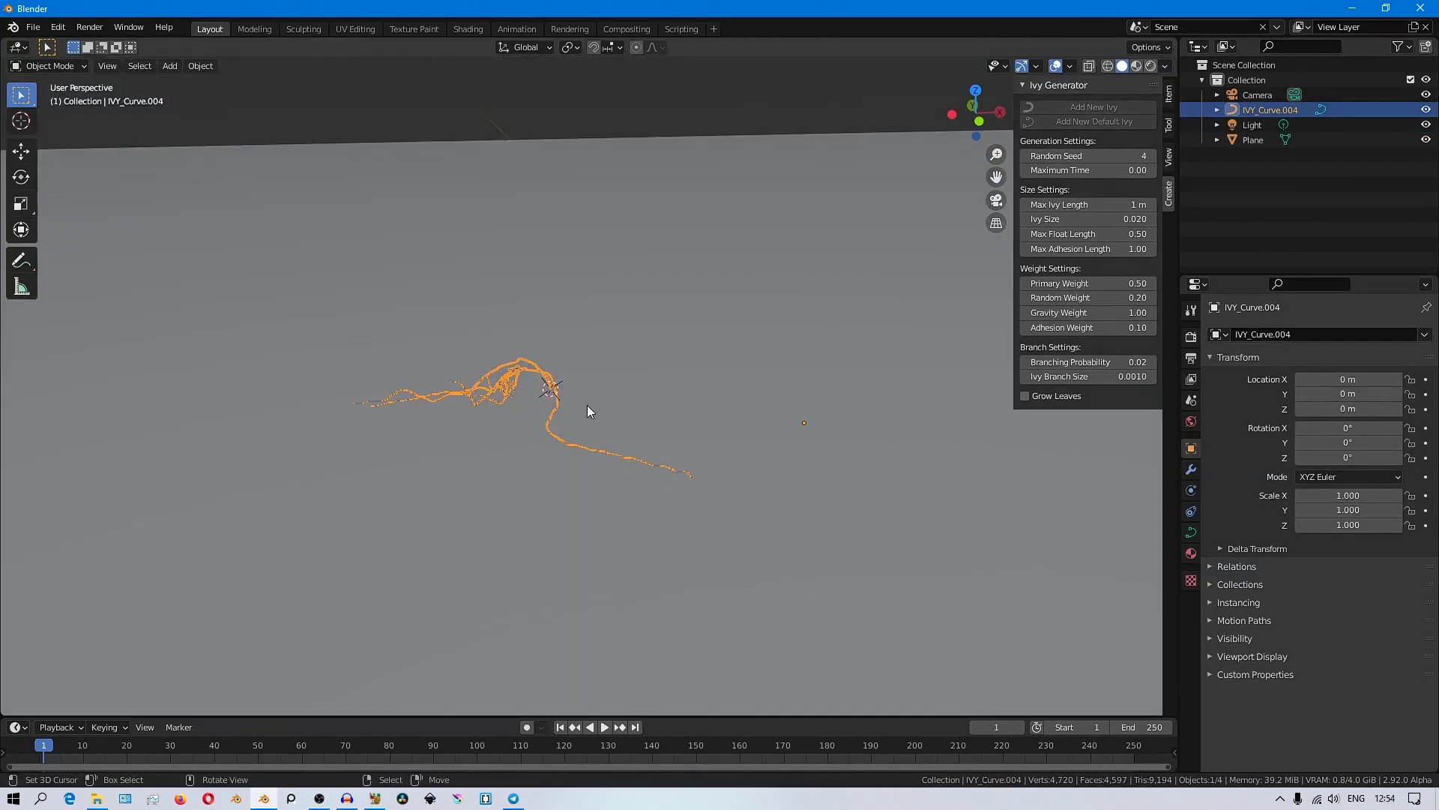
{"action": "key", "text": "alt+a"}
{"action": "scroll", "coordinate": [348, 391], "scroll_direction": "up", "scroll_amount": 5}
{"action": "middle_click_drag", "start_coordinate": [348, 392], "coordinate": [285, 398]}
{"action": "left_click", "coordinate": [789, 361]}
{"action": "left_click", "coordinate": [1150, 156]}
{"action": "left_click", "coordinate": [1253, 139]}
{"action": "left_click", "coordinate": [1122, 105]}
{"action": "key", "text": "ctrl+z"}
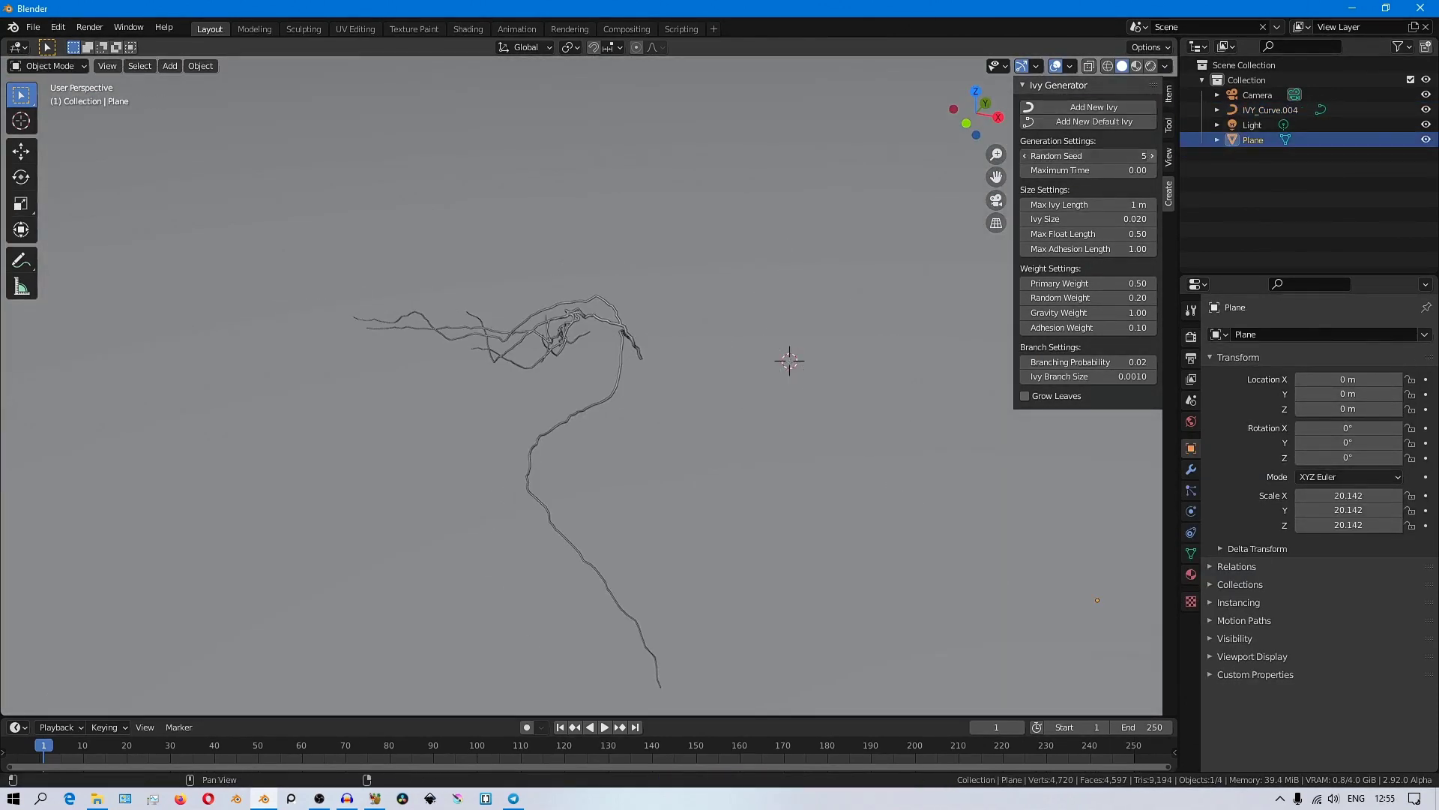
{"action": "left_click", "coordinate": [1150, 156]}
{"action": "left_click", "coordinate": [1109, 107]}
- Delete the older ivy and the plane
{"action": "middle_click_drag", "start_coordinate": [922, 442], "coordinate": [650, 443]}
{"action": "right_click", "coordinate": [636, 285]}
{"action": "key", "text": "x"}
{"action": "left_click", "coordinate": [636, 285]}
{"action": "scroll", "coordinate": [650, 443], "scroll_direction": "up", "scroll_amount": 5}
{"action": "left_click", "coordinate": [650, 443]}
{"action": "key", "text": "Delete"}
- Scale the remaining ivy curve up to about 5.3 in front view
{"action": "key", "text": "KP_1"}
{"action": "left_click", "coordinate": [626, 417]}
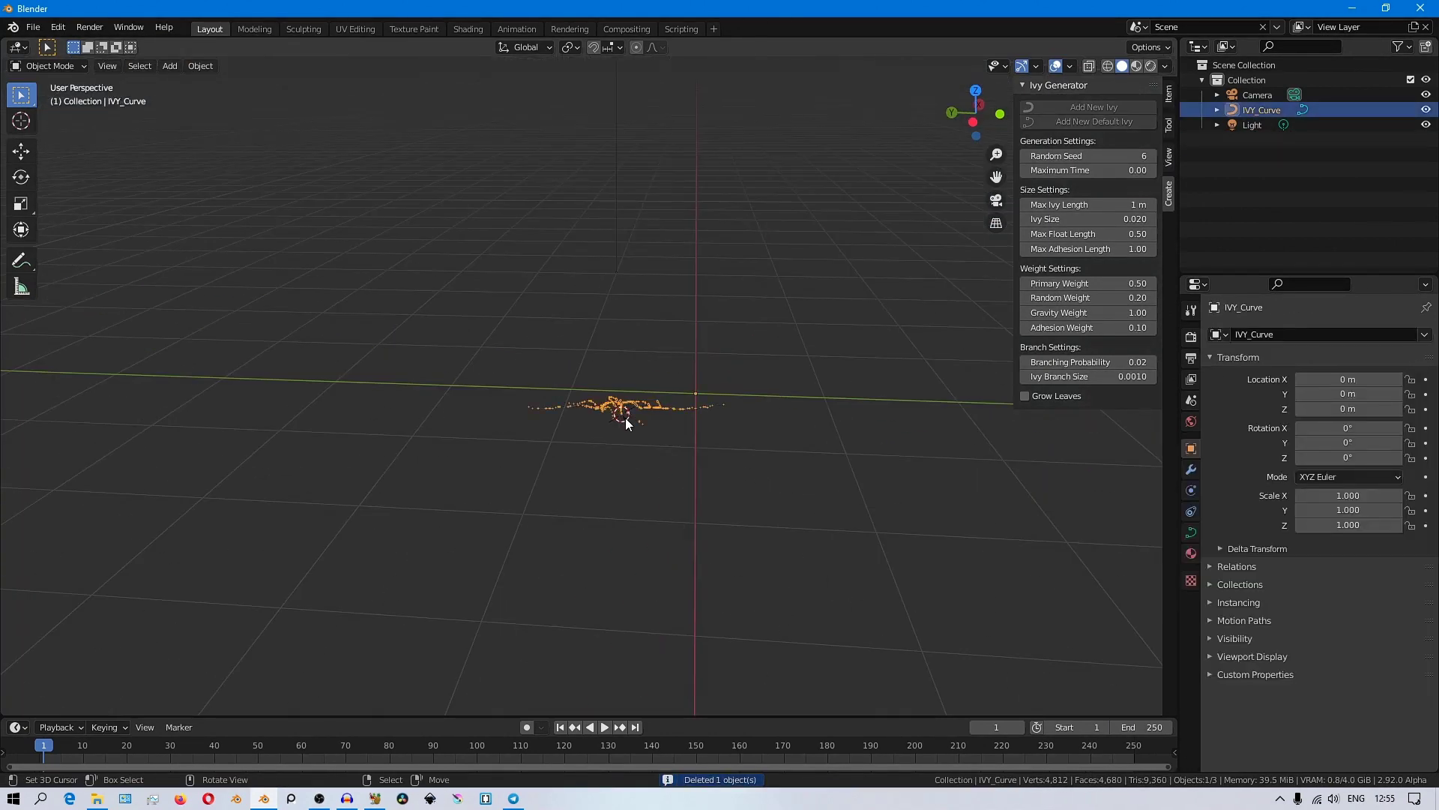
{"action": "scroll", "coordinate": [625, 419], "scroll_direction": "down", "scroll_amount": 4}
{"action": "key", "text": "s"}
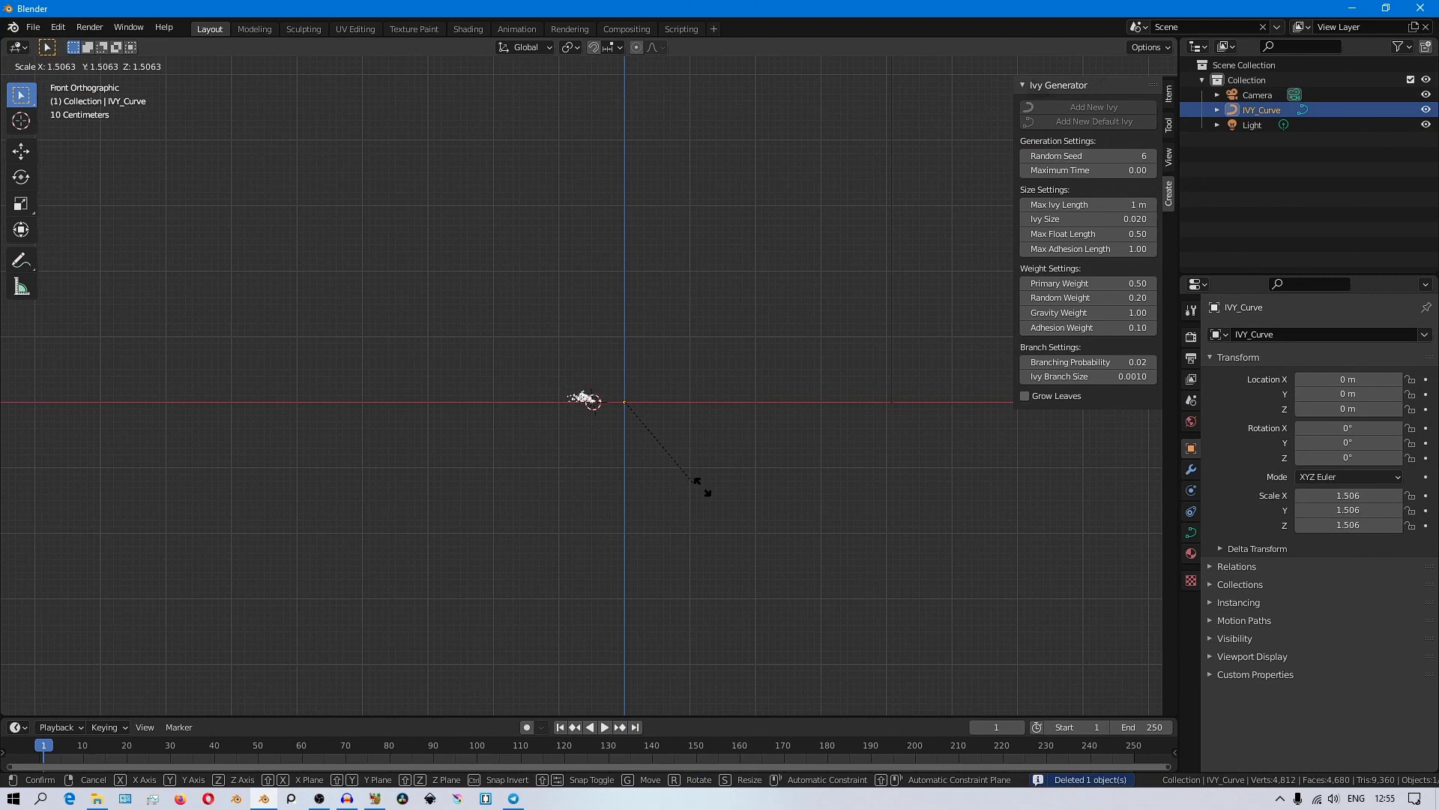
{"action": "left_click", "coordinate": [942, 598]}
- Move all of the ivy curve's points in Edit Mode so the shape sits around its origin
{"action": "key", "text": "Tab"}
{"action": "key", "text": "a"}
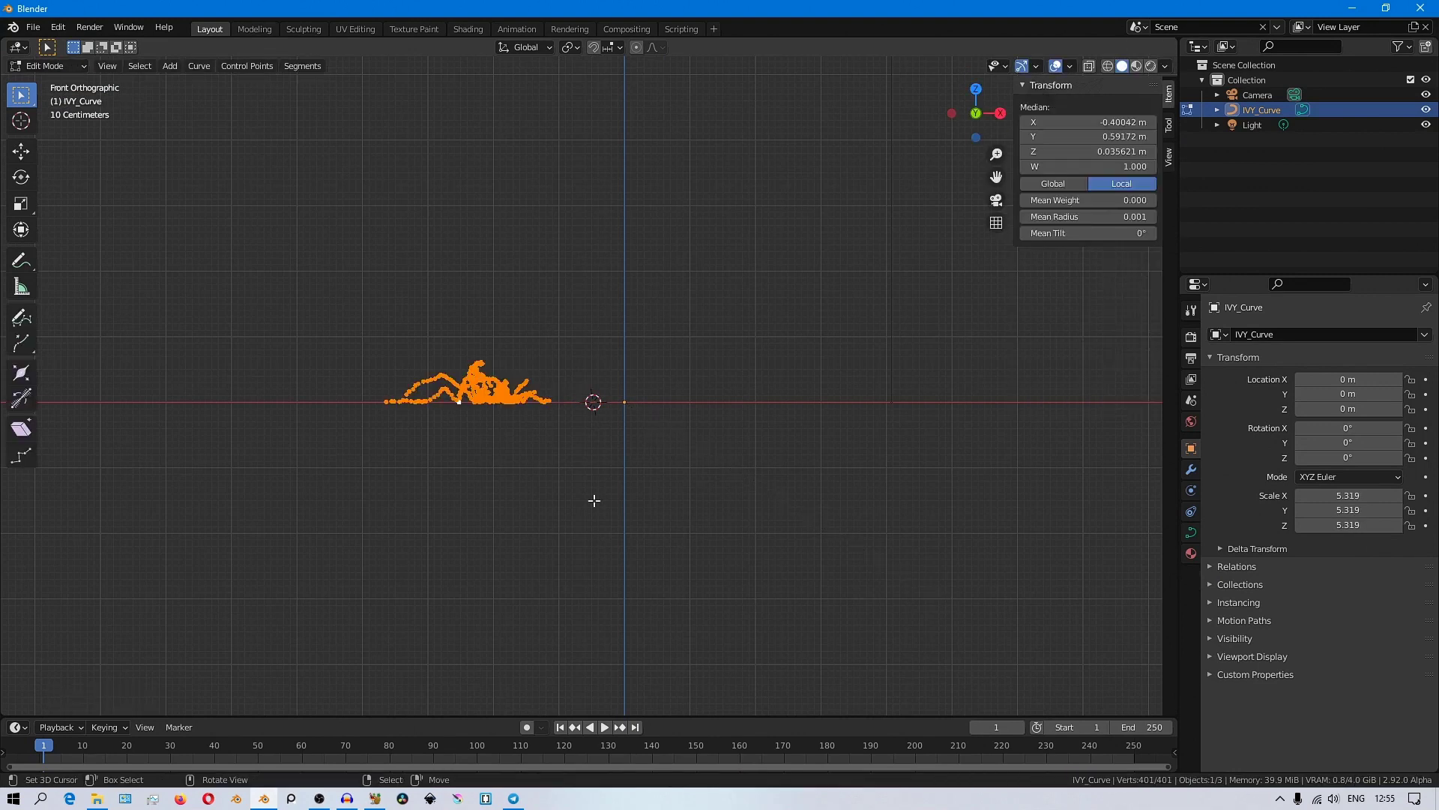
{"action": "key", "text": "g"}
{"action": "left_click", "coordinate": [731, 500]}
{"action": "key", "text": "Tab"}
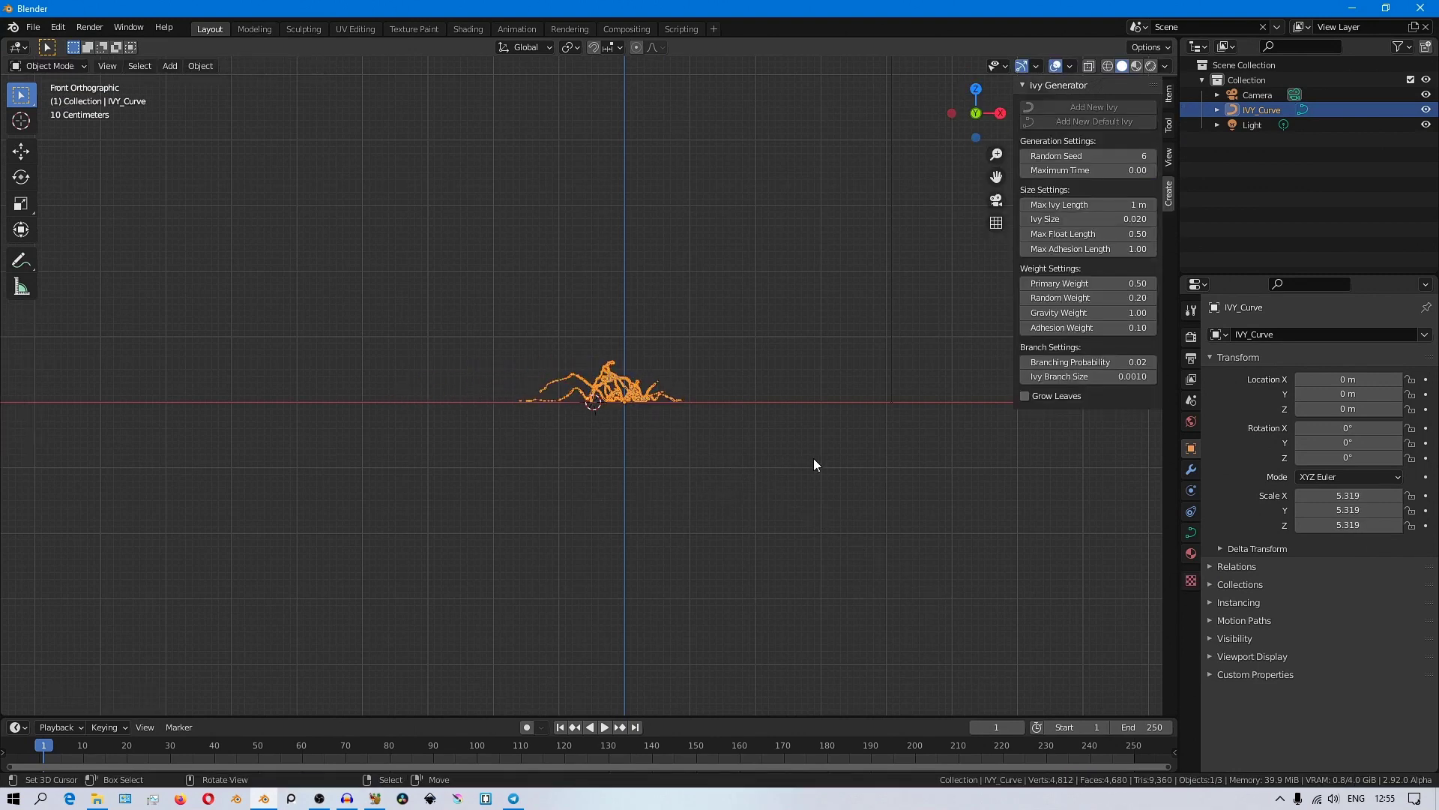
- Scale the ivy curve up further by about 1.6 times
{"action": "middle_click_drag", "start_coordinate": [814, 464], "coordinate": [748, 564]}
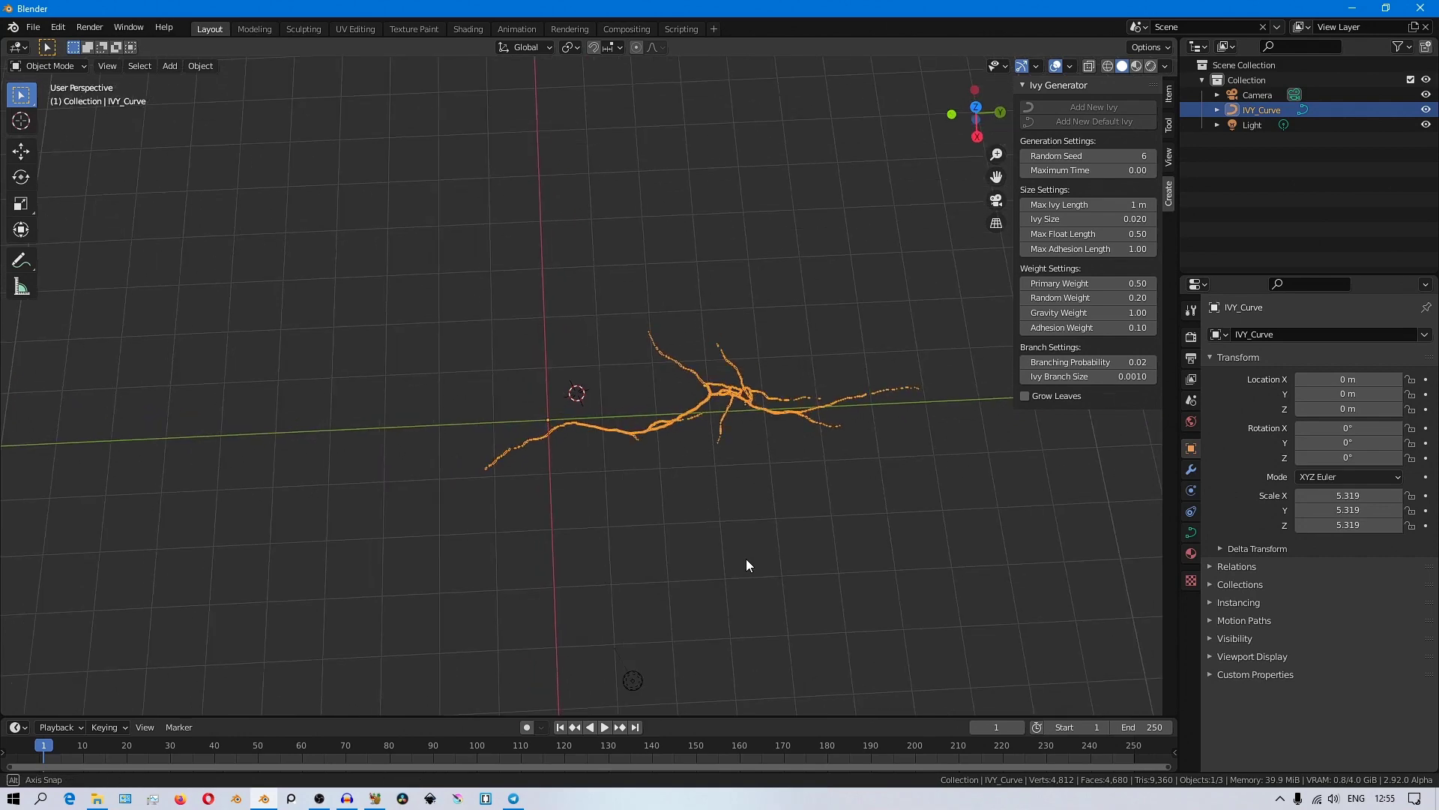
{"action": "left_click", "coordinate": [748, 494]}
{"action": "middle_click_drag", "start_coordinate": [749, 494], "coordinate": [477, 329]}
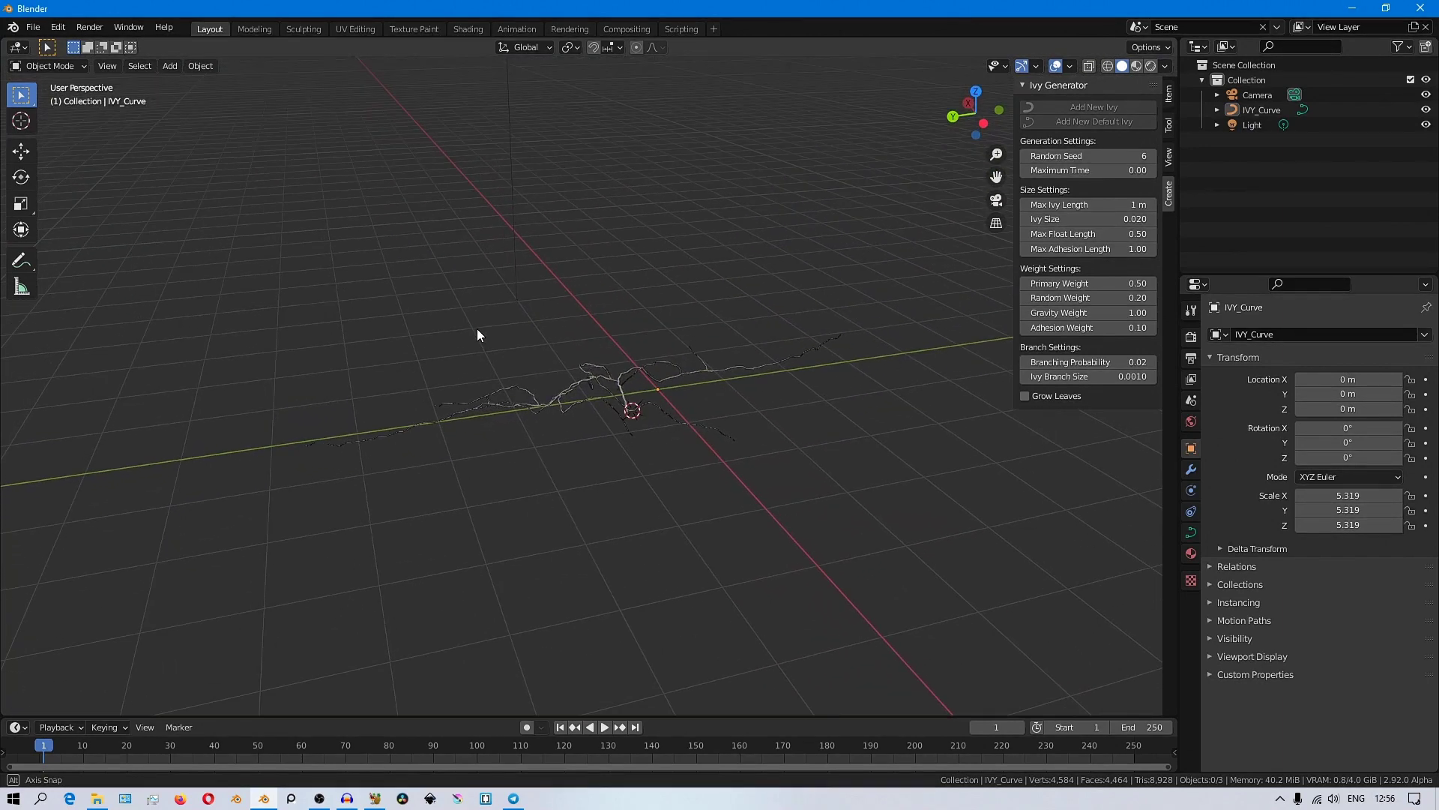
{"action": "middle_click_drag", "start_coordinate": [659, 408], "coordinate": [588, 394]}
{"action": "left_click", "coordinate": [615, 409]}
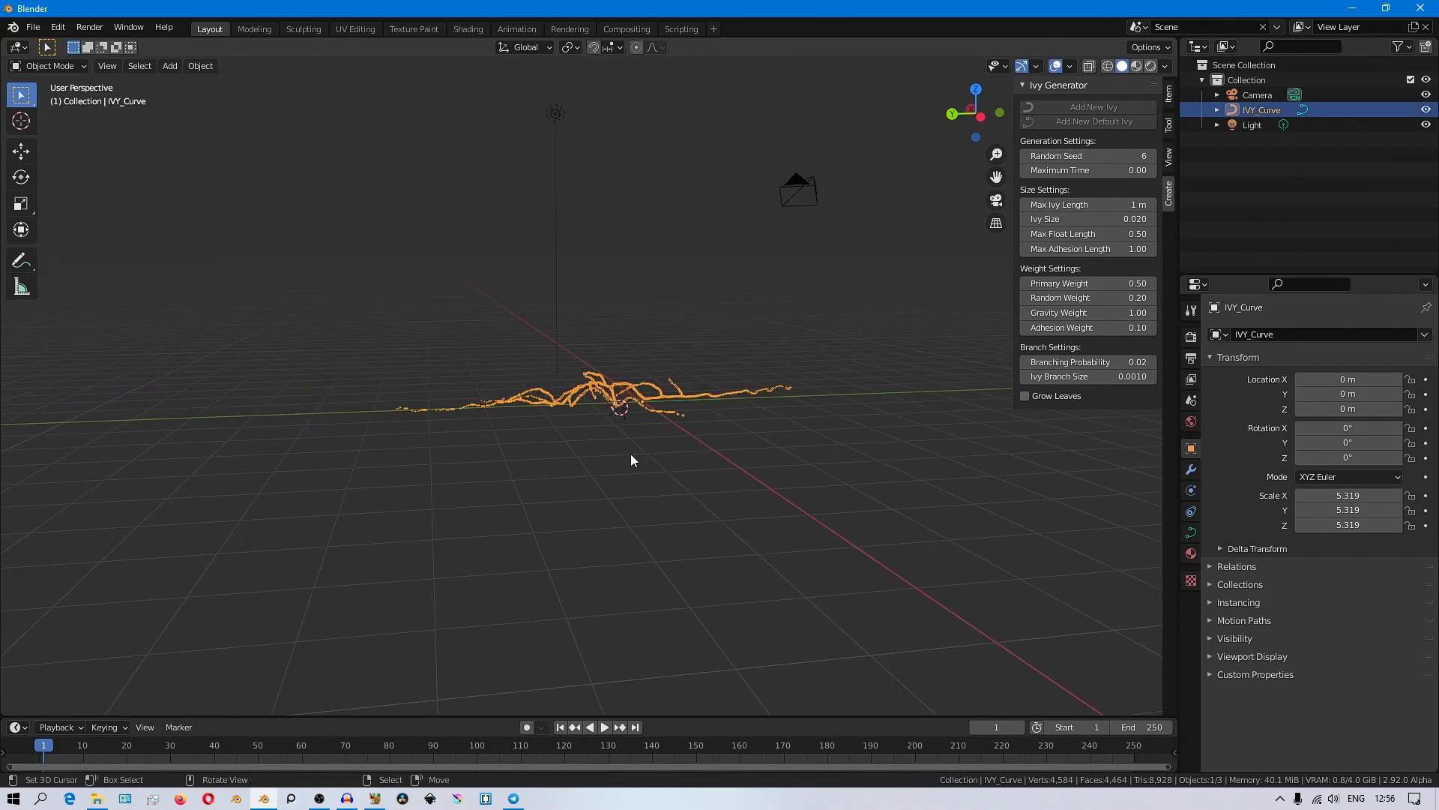
{"action": "key", "text": "s"}
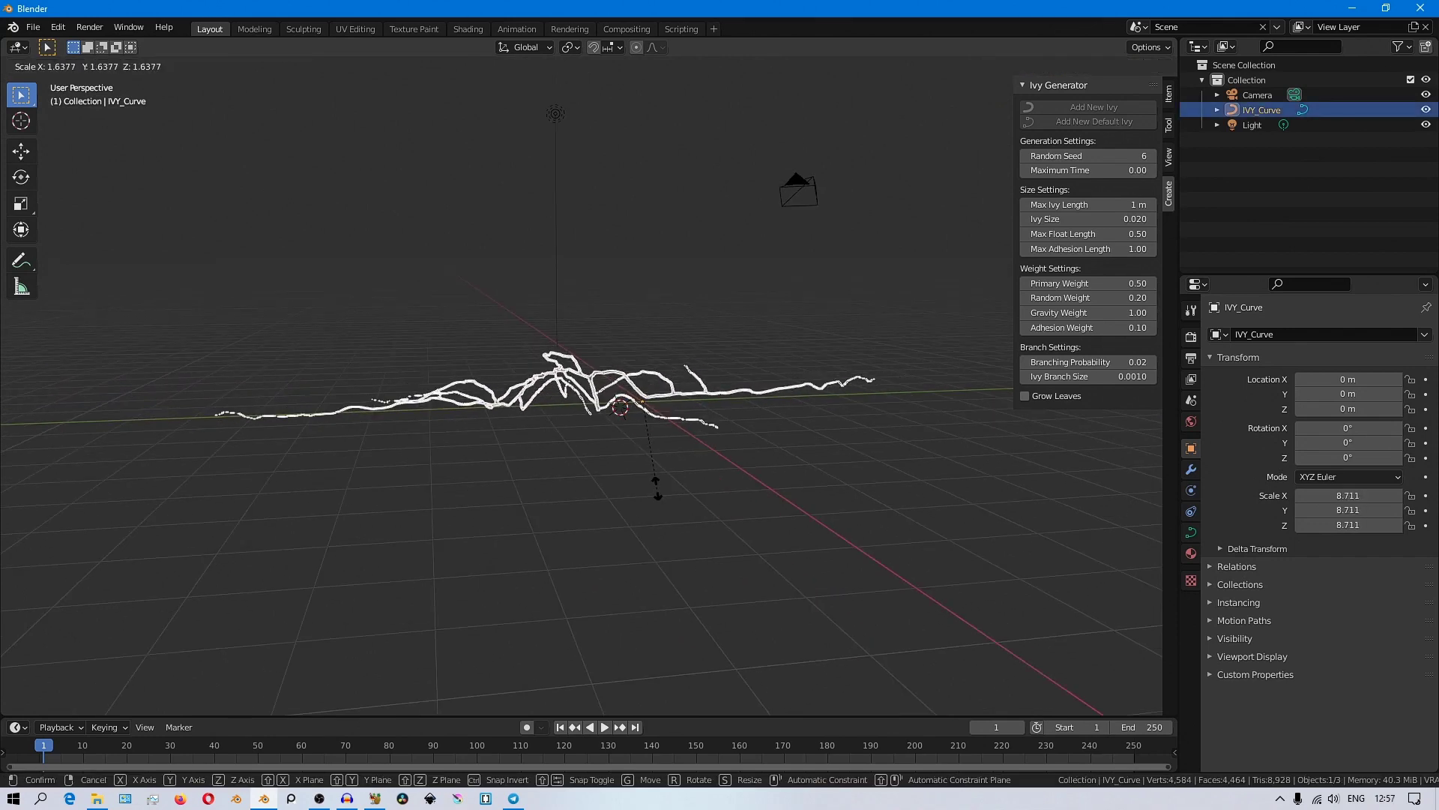
{"action": "left_click", "coordinate": [656, 477]}
{"action": "left_click", "coordinate": [519, 445]}
{"action": "middle_click_drag", "start_coordinate": [519, 445], "coordinate": [592, 435]}
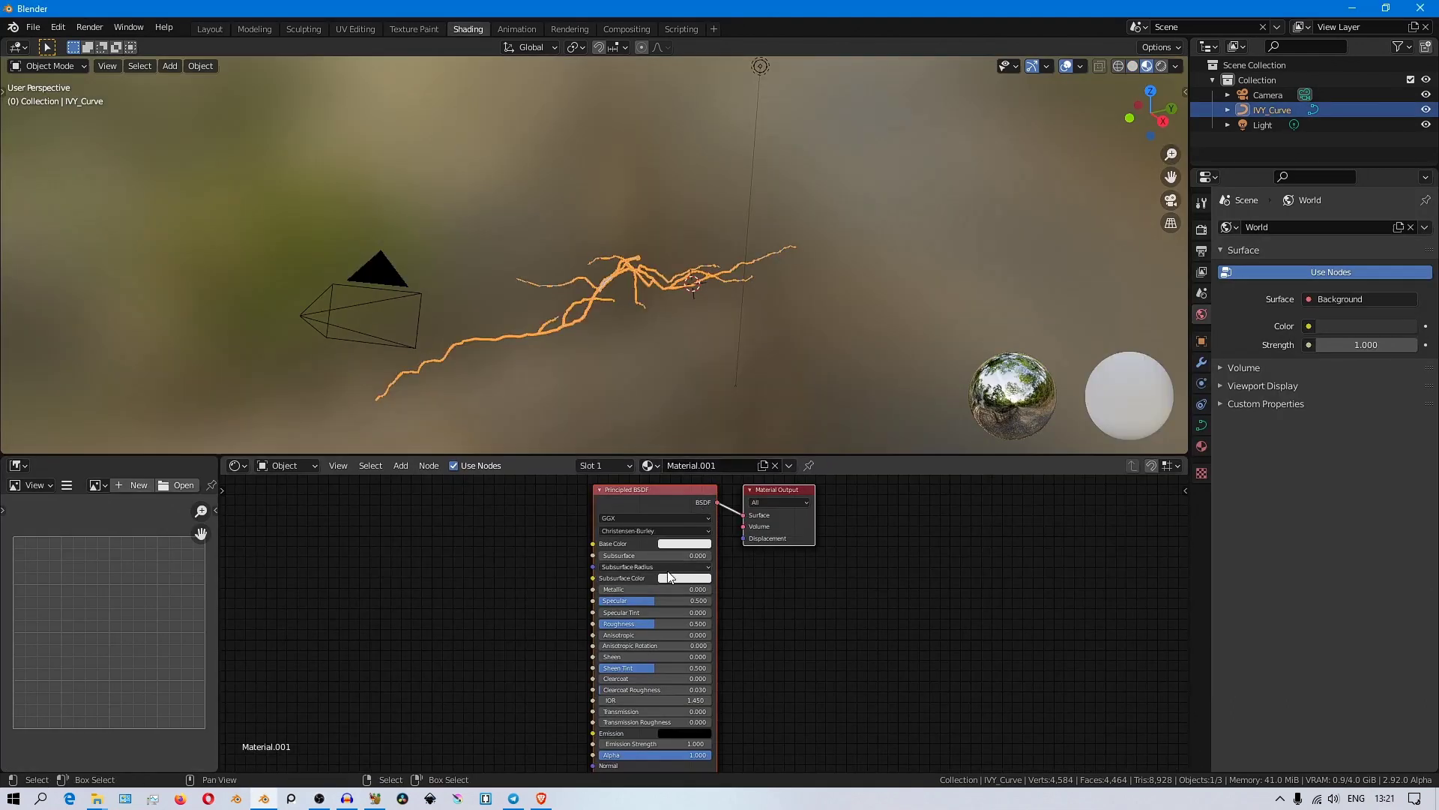
- Replace the ivy material's Principled BSDF with an Emission shader connected to the surface output, coloured bright blue with strength 206
{"action": "left_click", "coordinate": [681, 544]}
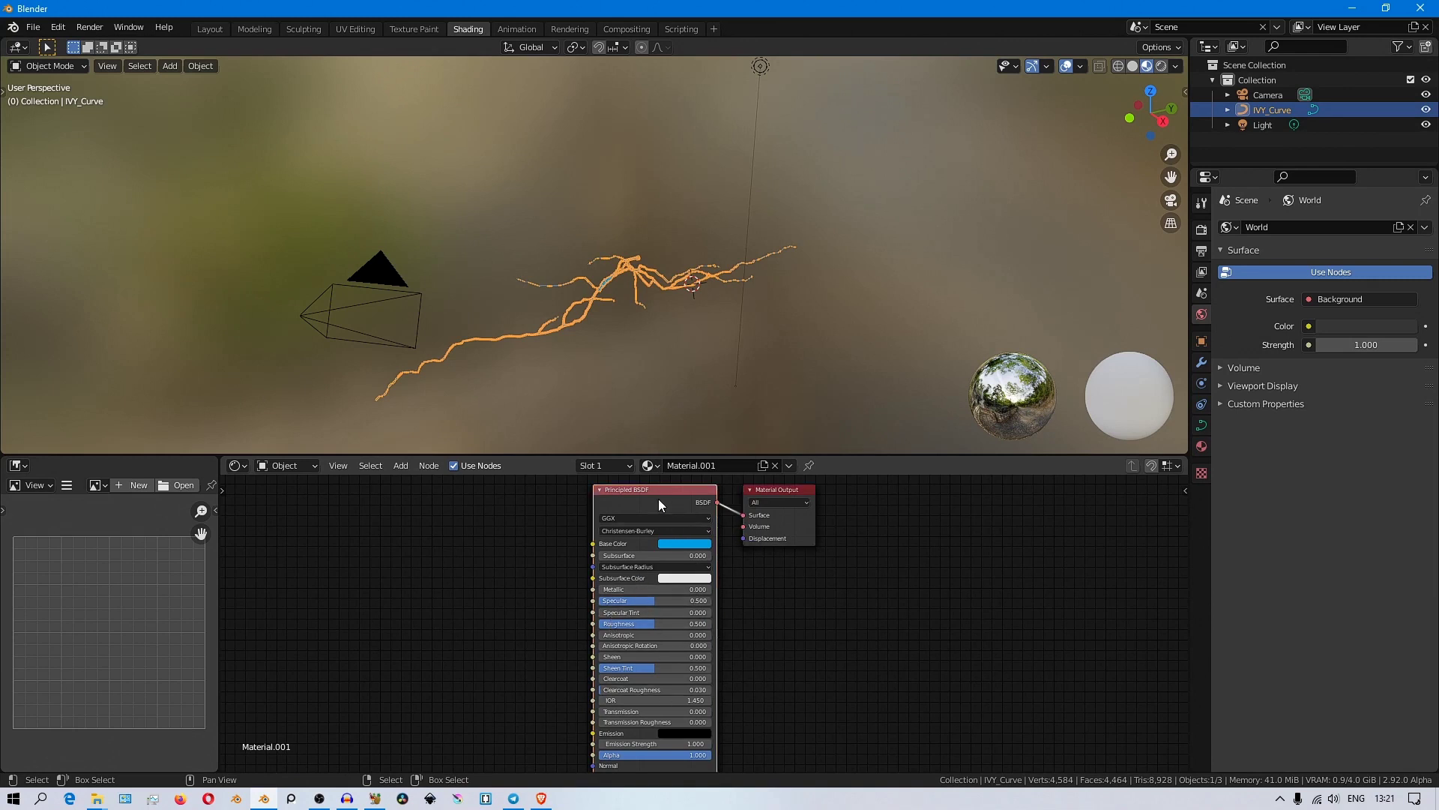
{"action": "key", "text": "x"}
{"action": "key", "text": "shift+a"}
{"action": "mouse_move", "coordinate": [653, 562]}
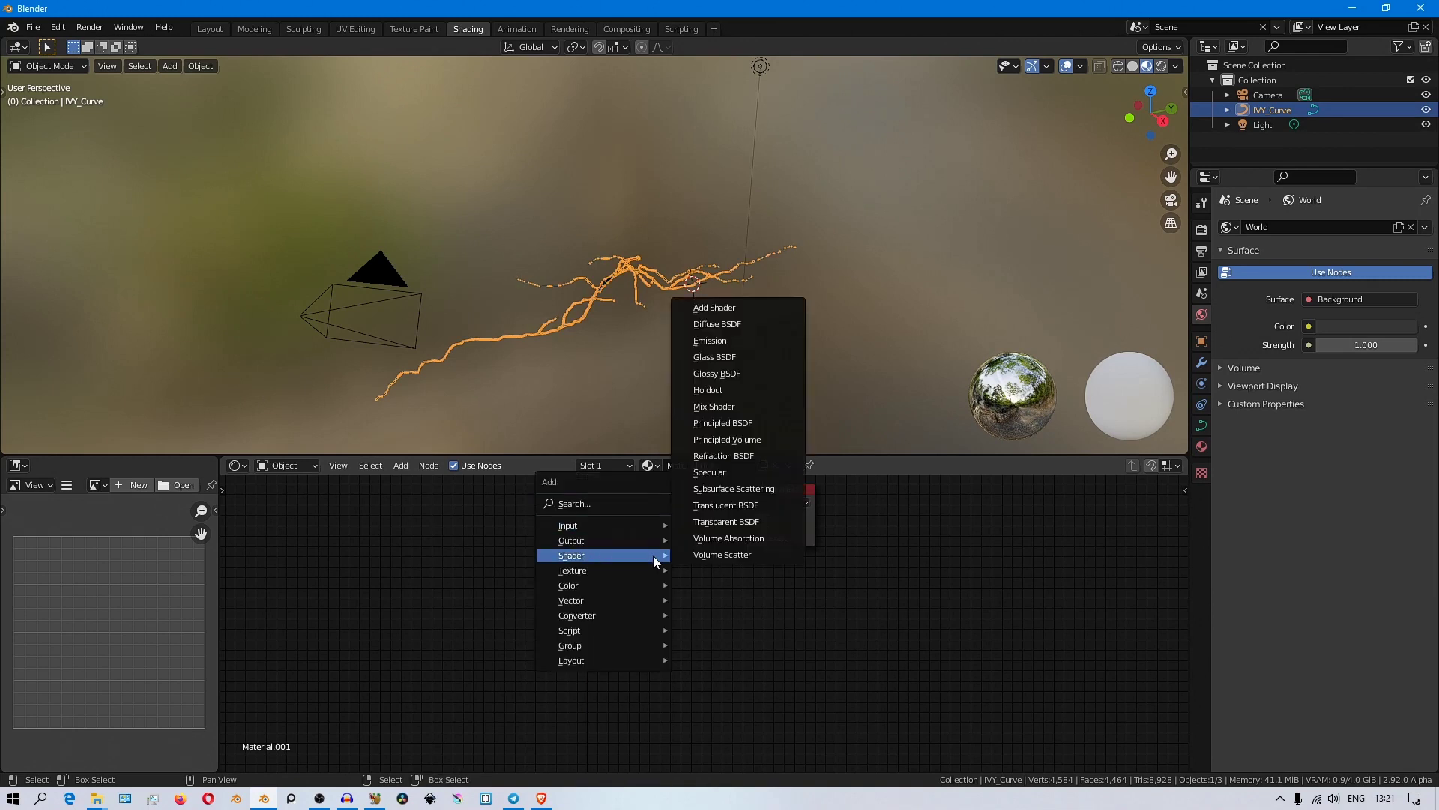
{"action": "left_click", "coordinate": [701, 341]}
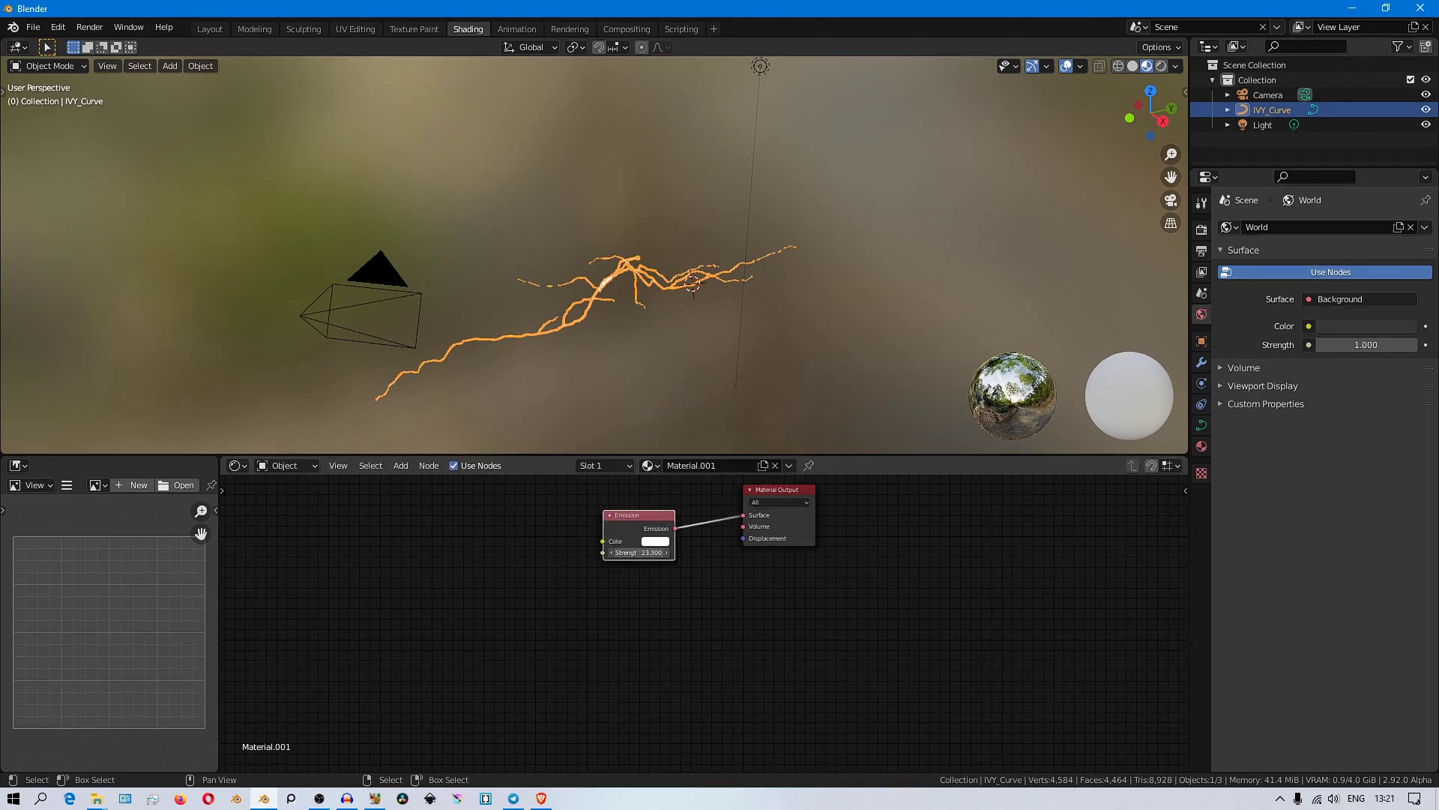
{"action": "left_click", "coordinate": [656, 542]}
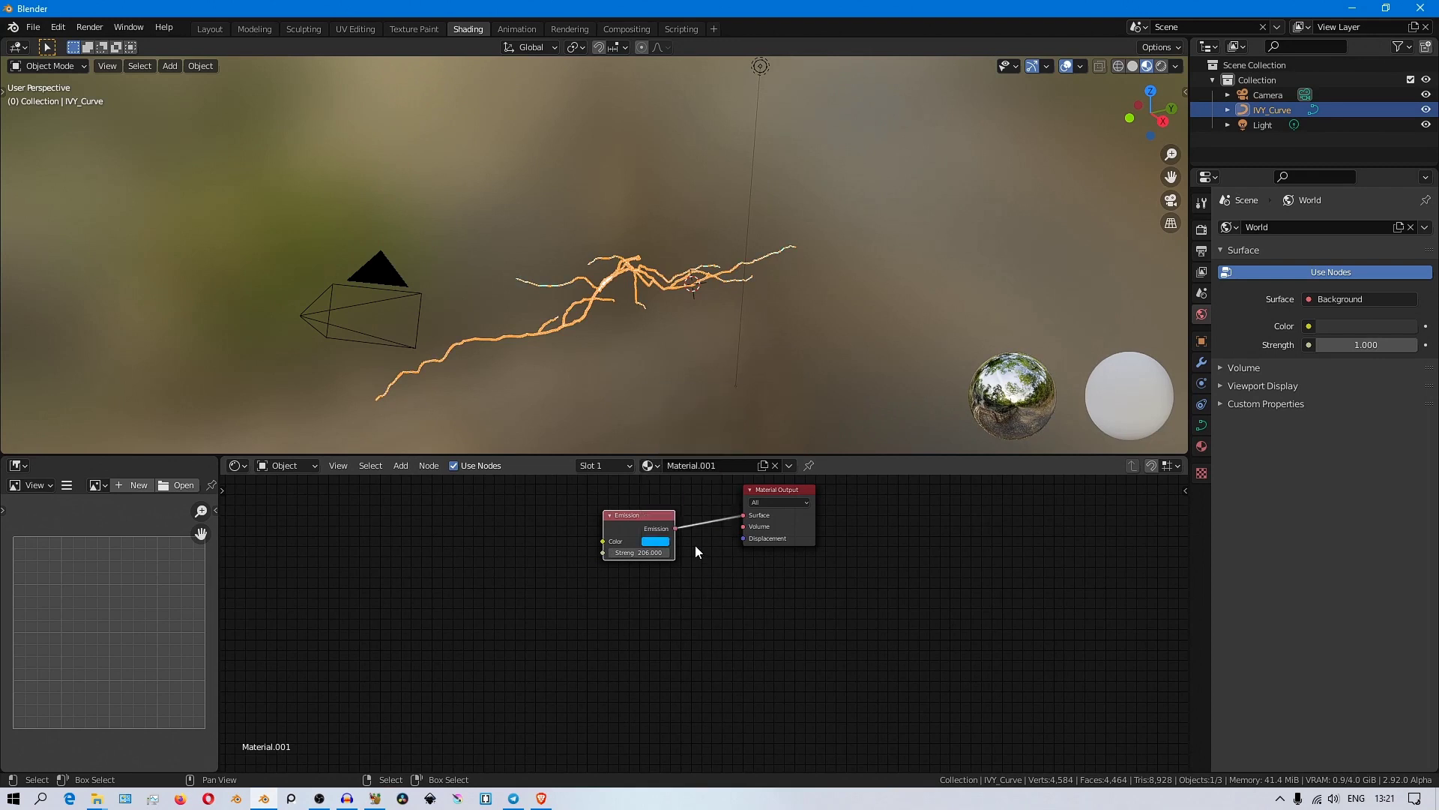
- Enable Bloom for the Eevee render engine and switch the viewport to rendered shading
{"action": "left_click", "coordinate": [1203, 233]}
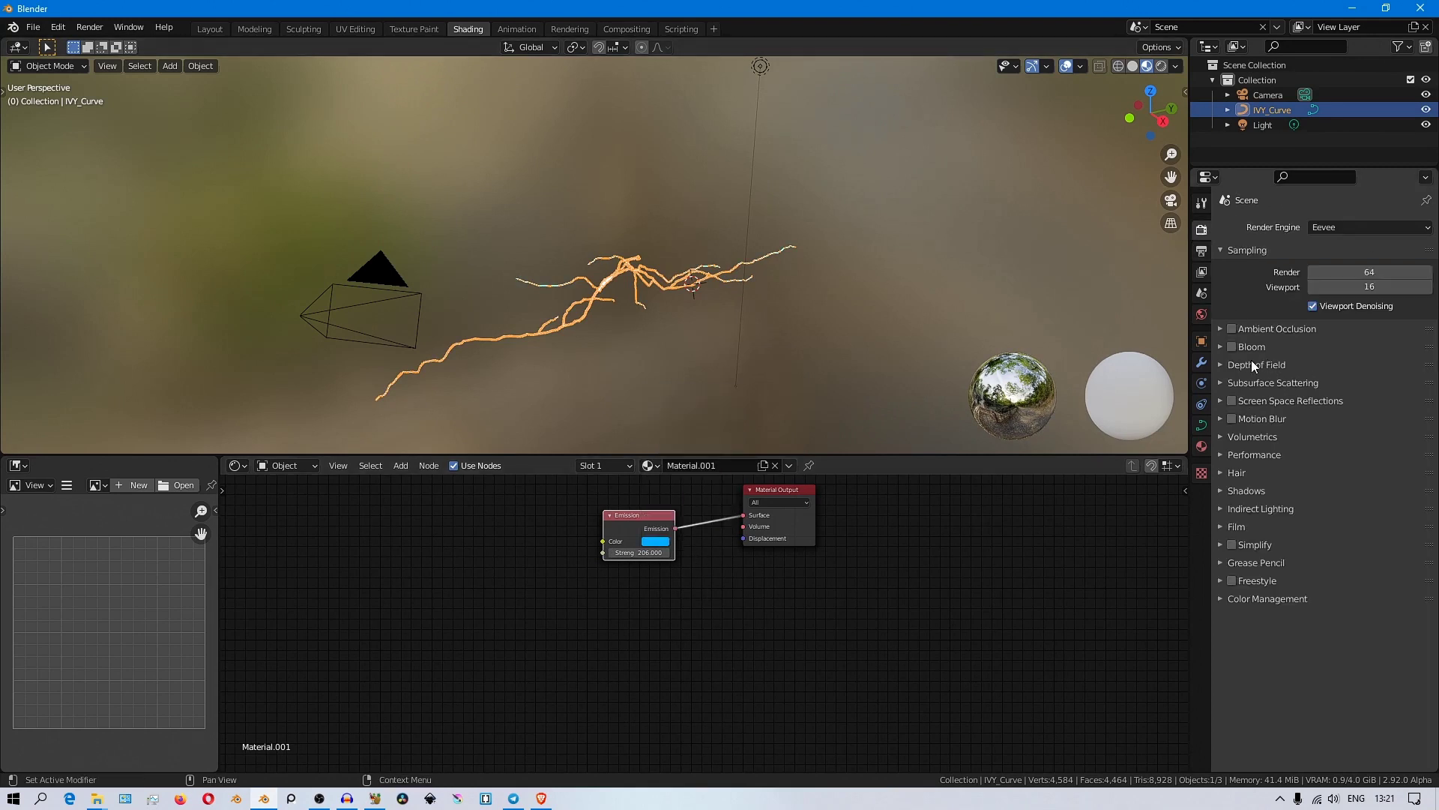
{"action": "left_click", "coordinate": [1234, 347]}
{"action": "left_click", "coordinate": [1162, 67]}
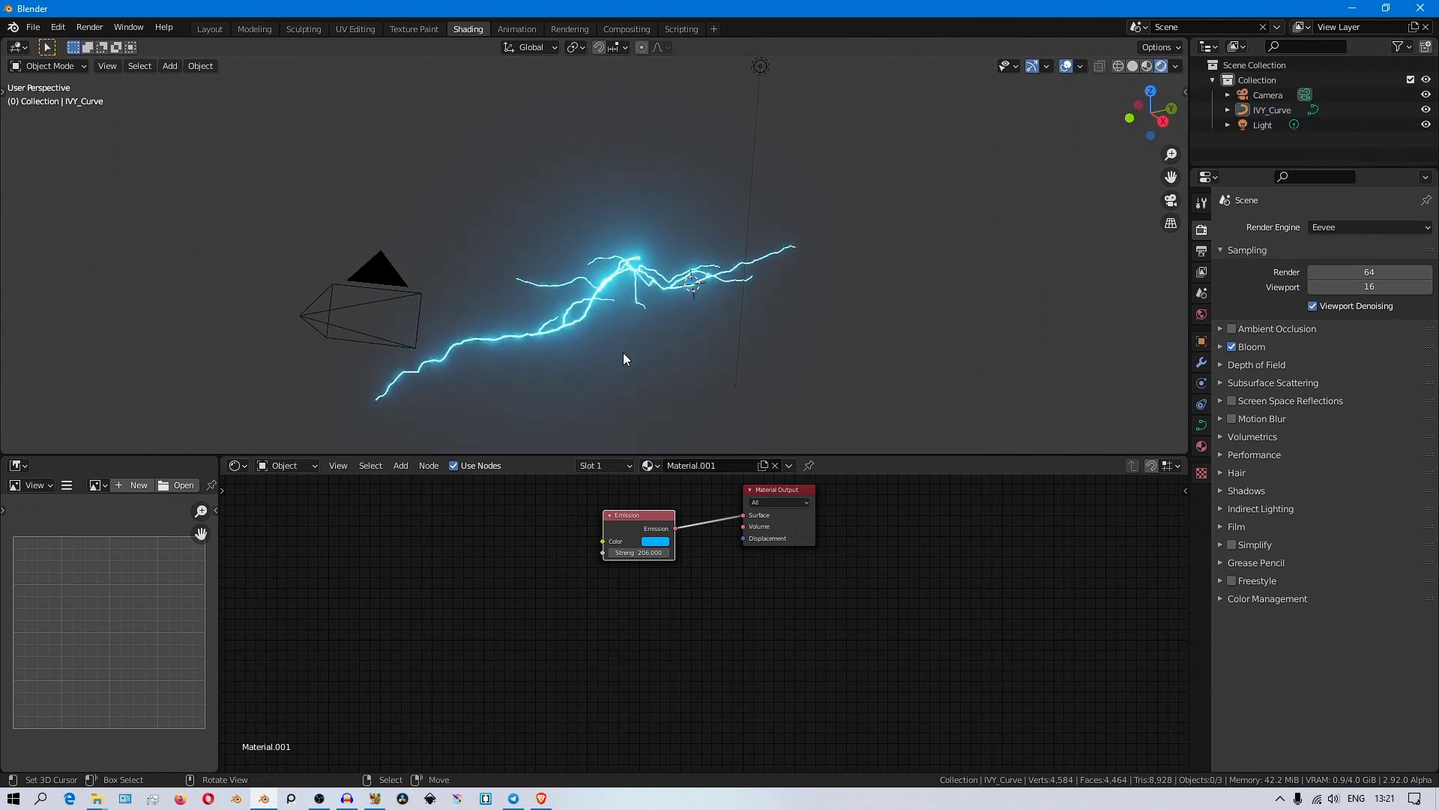
{"action": "middle_click_drag", "start_coordinate": [623, 353], "coordinate": [710, 343]}
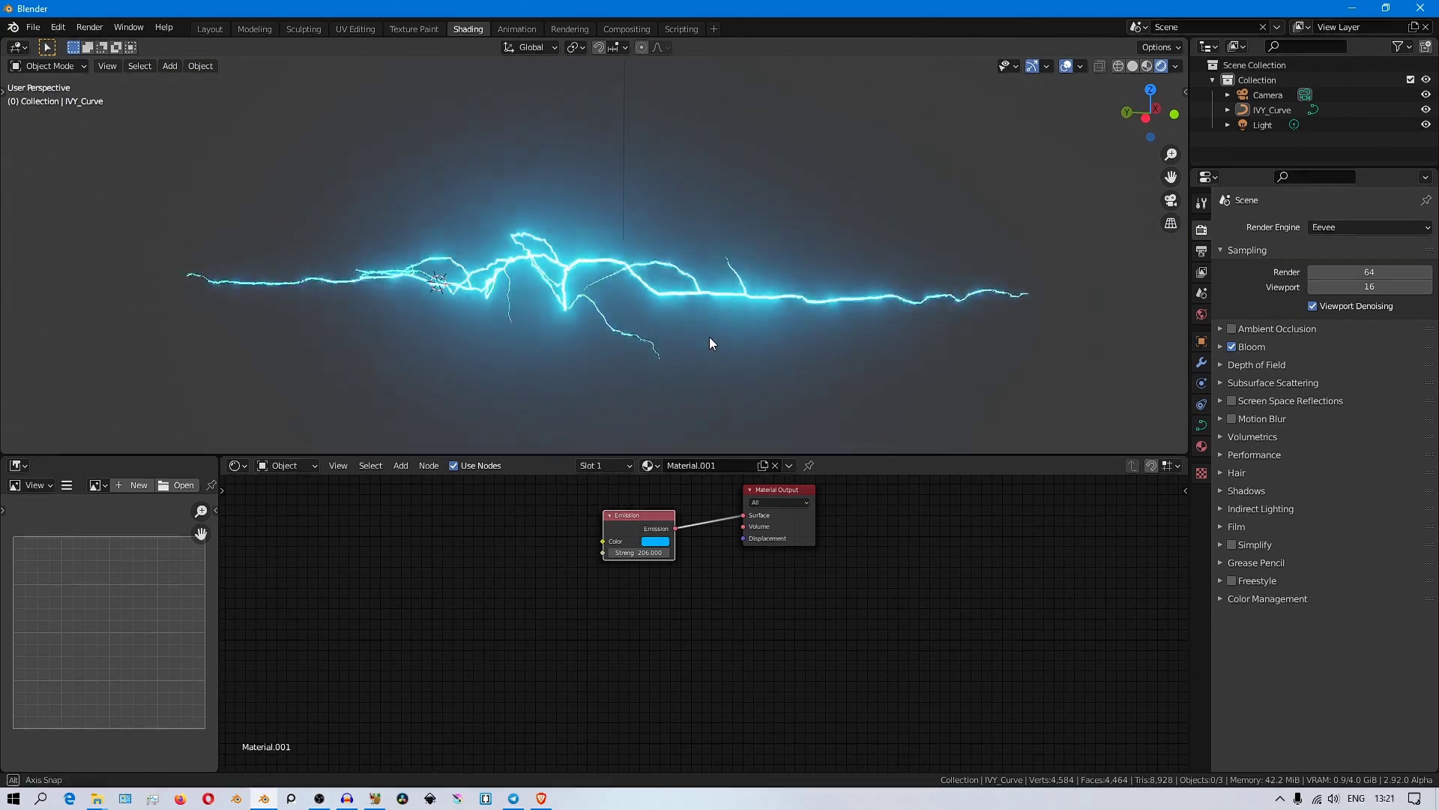
- Return to the Layout workspace and show the glowing curve in material preview shading
{"action": "left_click", "coordinate": [209, 28]}
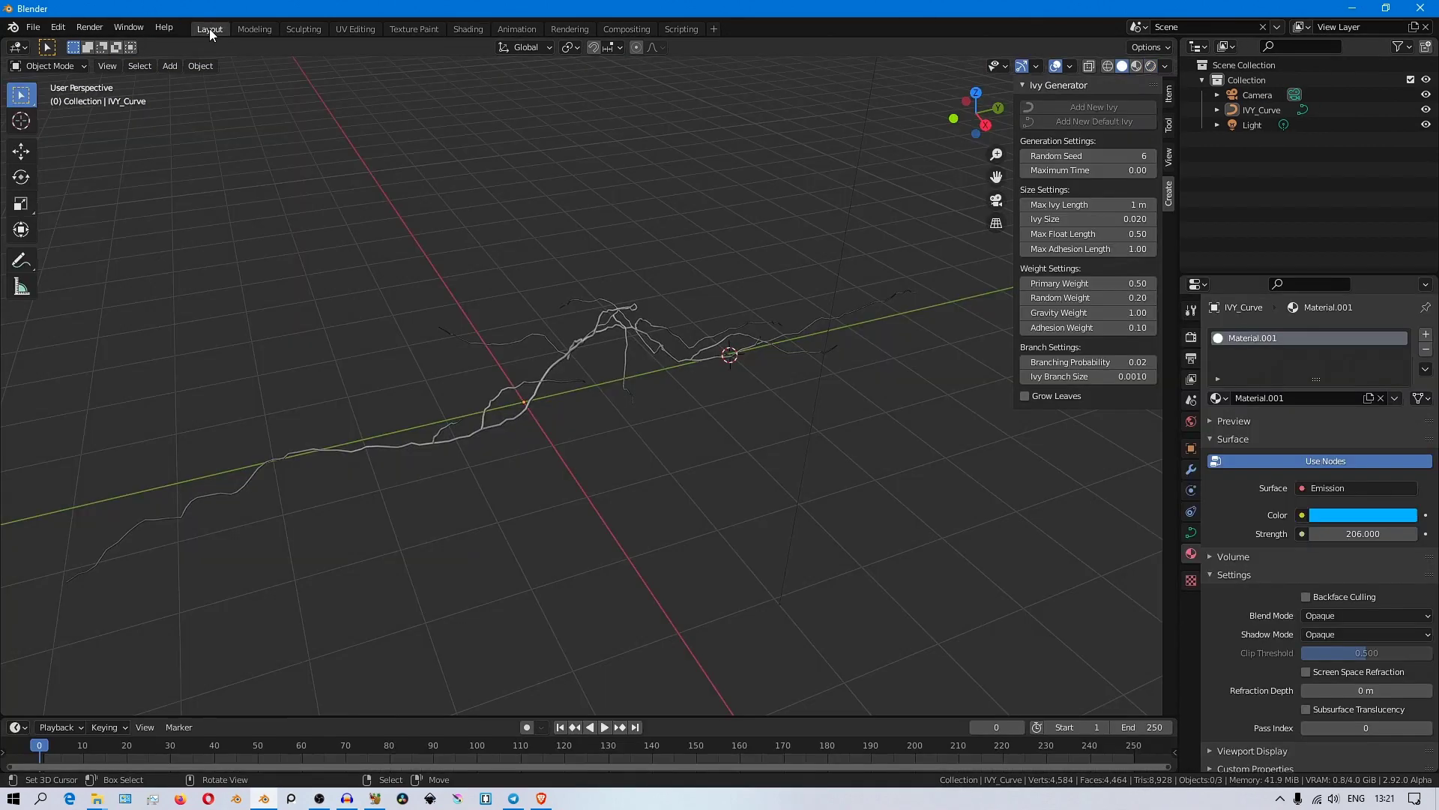
{"action": "left_click", "coordinate": [1138, 65]}
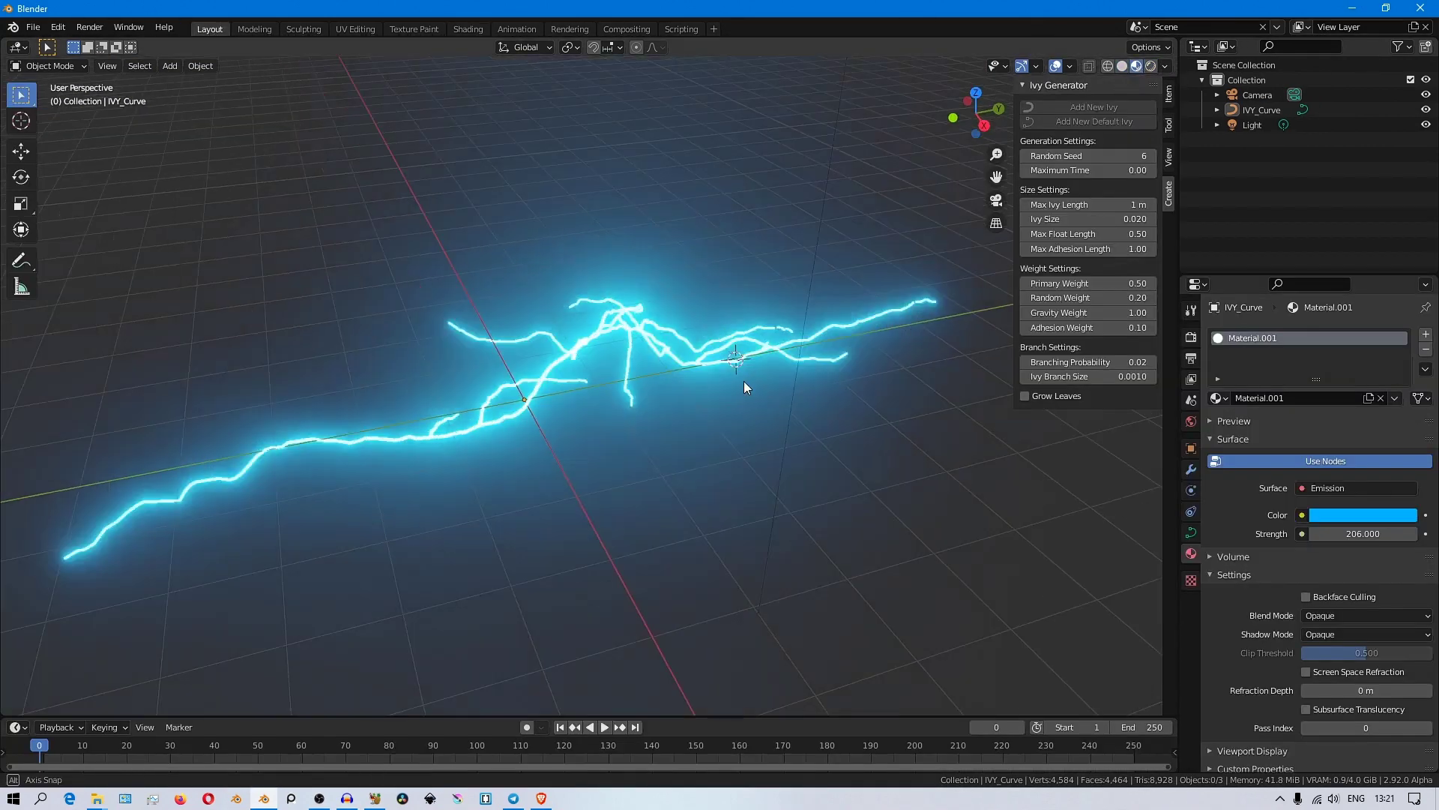
{"action": "mouse_move", "coordinate": [744, 381]}
{"action": "middle_mouse_down"}
{"action": "mouse_move", "coordinate": [690, 335]}
{"action": "mouse_move", "coordinate": [554, 416]}
{"action": "mouse_move", "coordinate": [673, 479]}
{"action": "mouse_move", "coordinate": [629, 486]}
{"action": "mouse_move", "coordinate": [530, 446]}
{"action": "middle_mouse_up"}
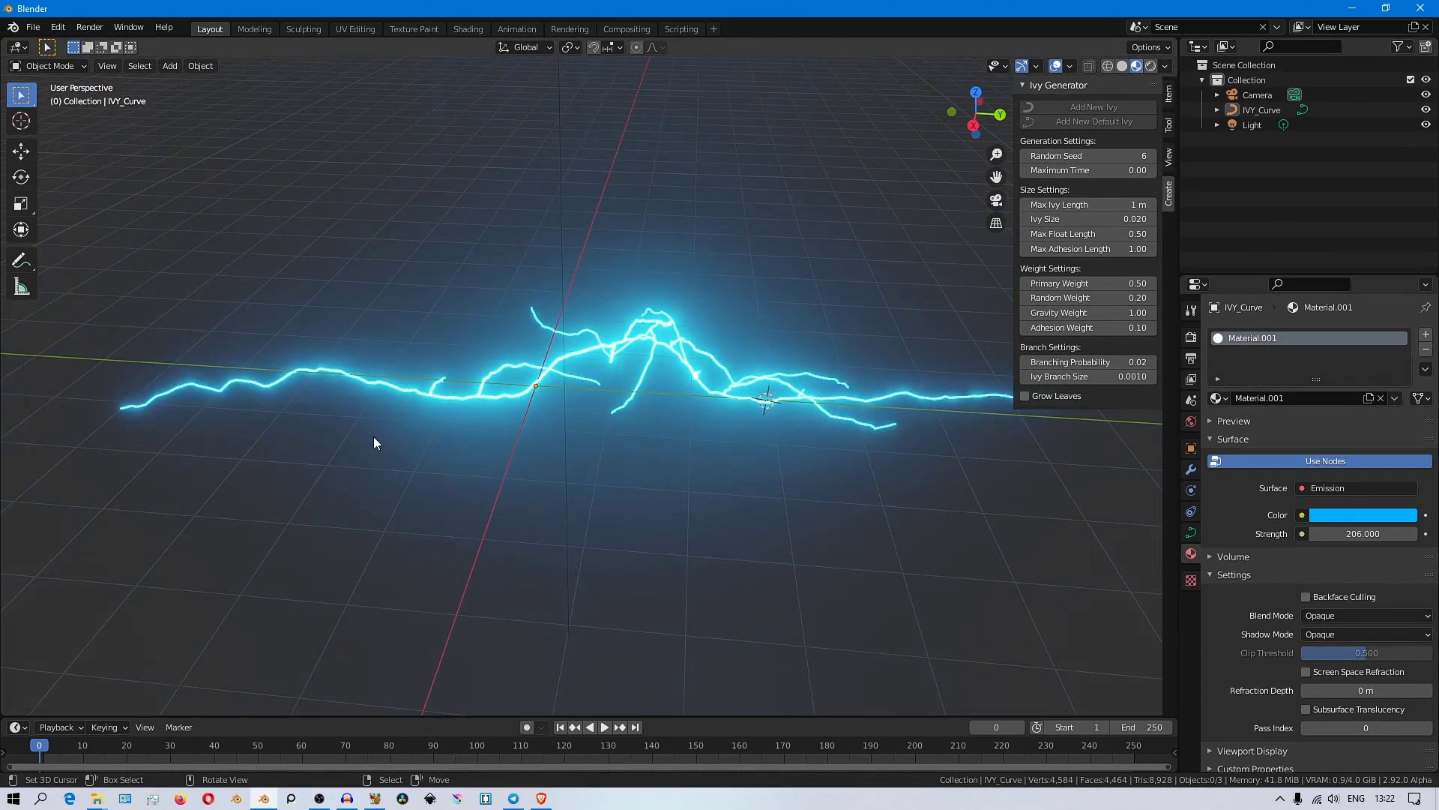
- Examine the glowing lightning curve from several angles and check its control points in Edit Mode
{"action": "middle_click_drag", "start_coordinate": [389, 439], "coordinate": [647, 535]}
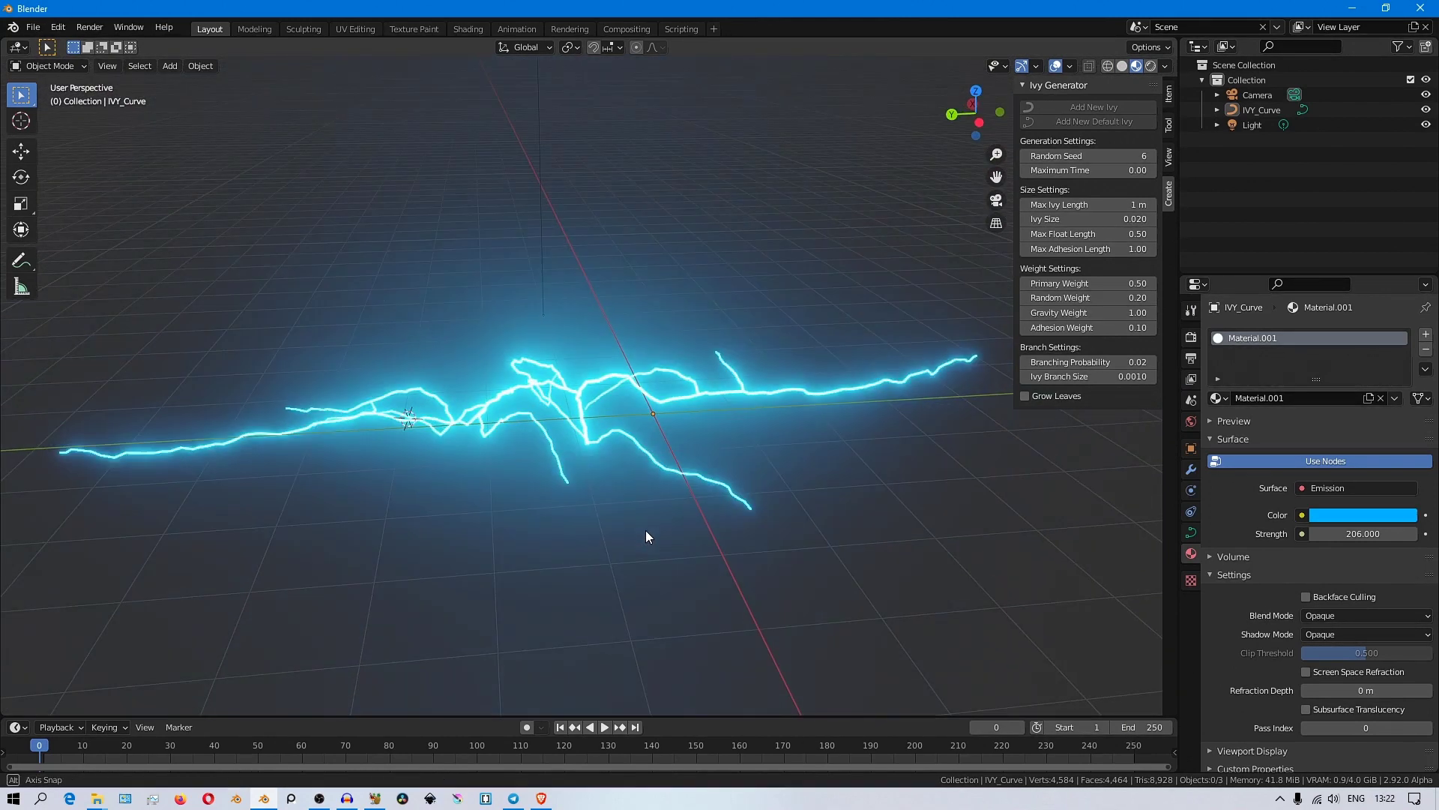
{"action": "scroll", "coordinate": [608, 422], "scroll_direction": "up", "scroll_amount": 3}
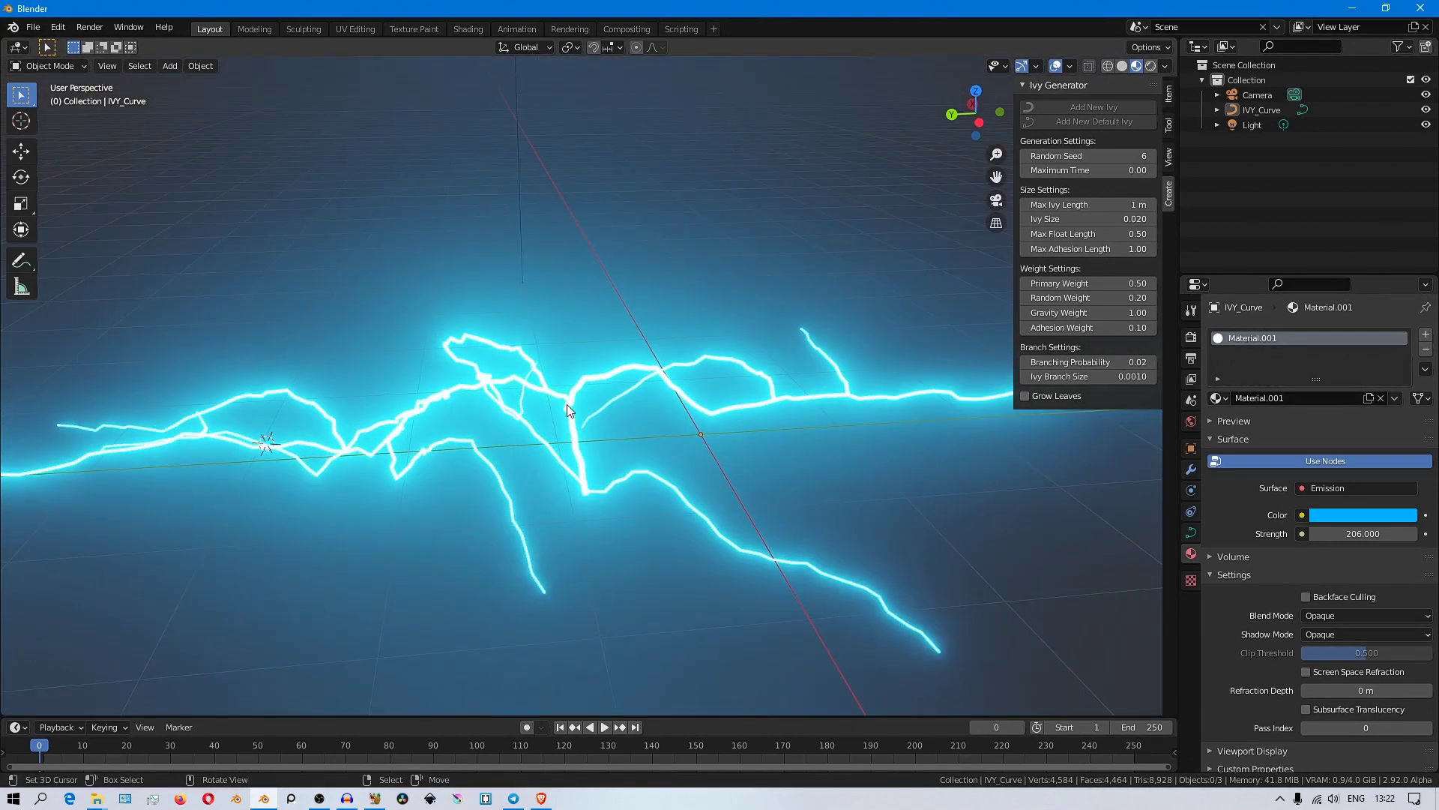
{"action": "left_click", "coordinate": [567, 404]}
{"action": "scroll", "coordinate": [600, 427], "scroll_direction": "down", "scroll_amount": 4}
{"action": "key", "text": "Tab"}
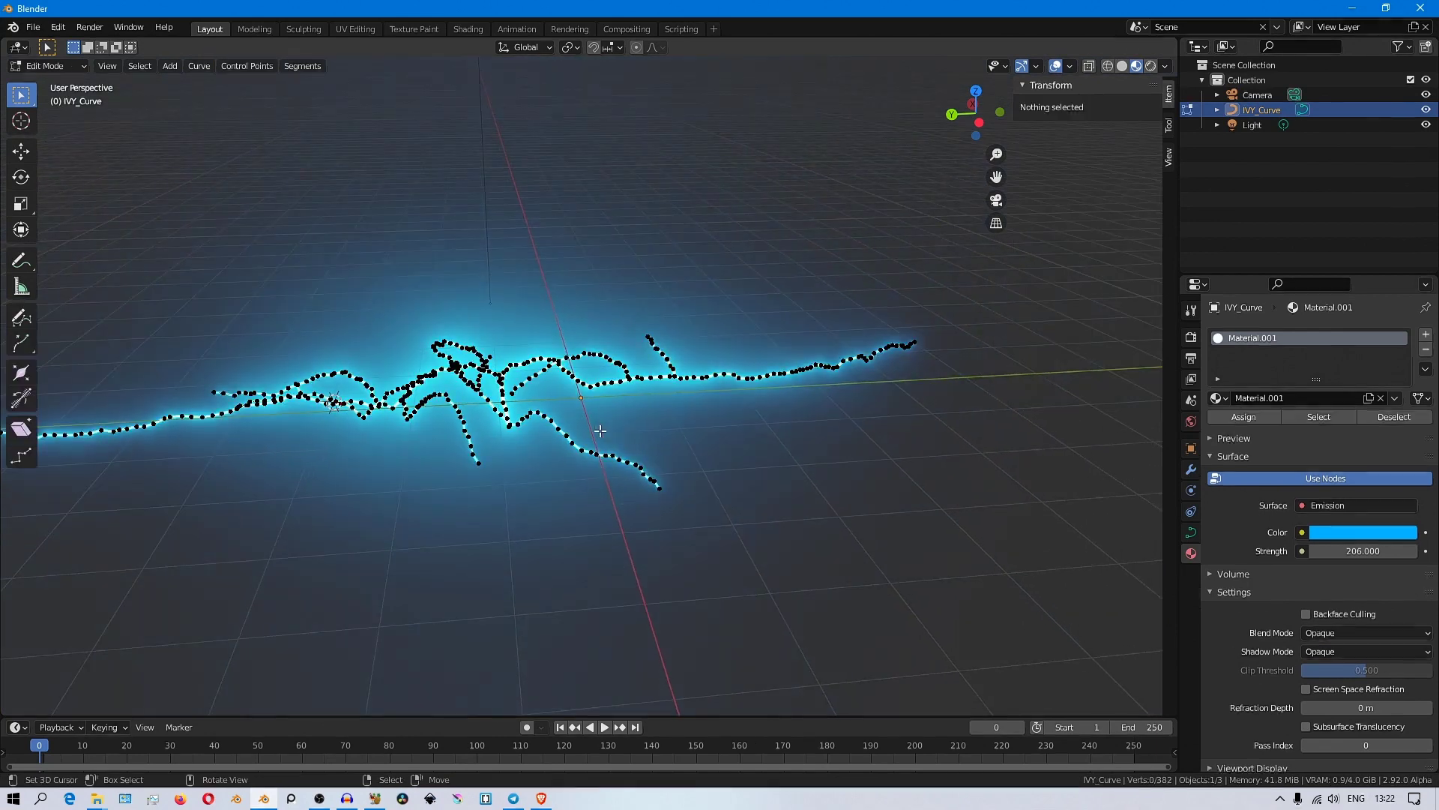
{"action": "scroll", "coordinate": [600, 431], "scroll_direction": "up", "scroll_amount": 3}
{"action": "key", "text": "Tab"}
{"action": "scroll", "coordinate": [510, 396], "scroll_direction": "down", "scroll_amount": 4}
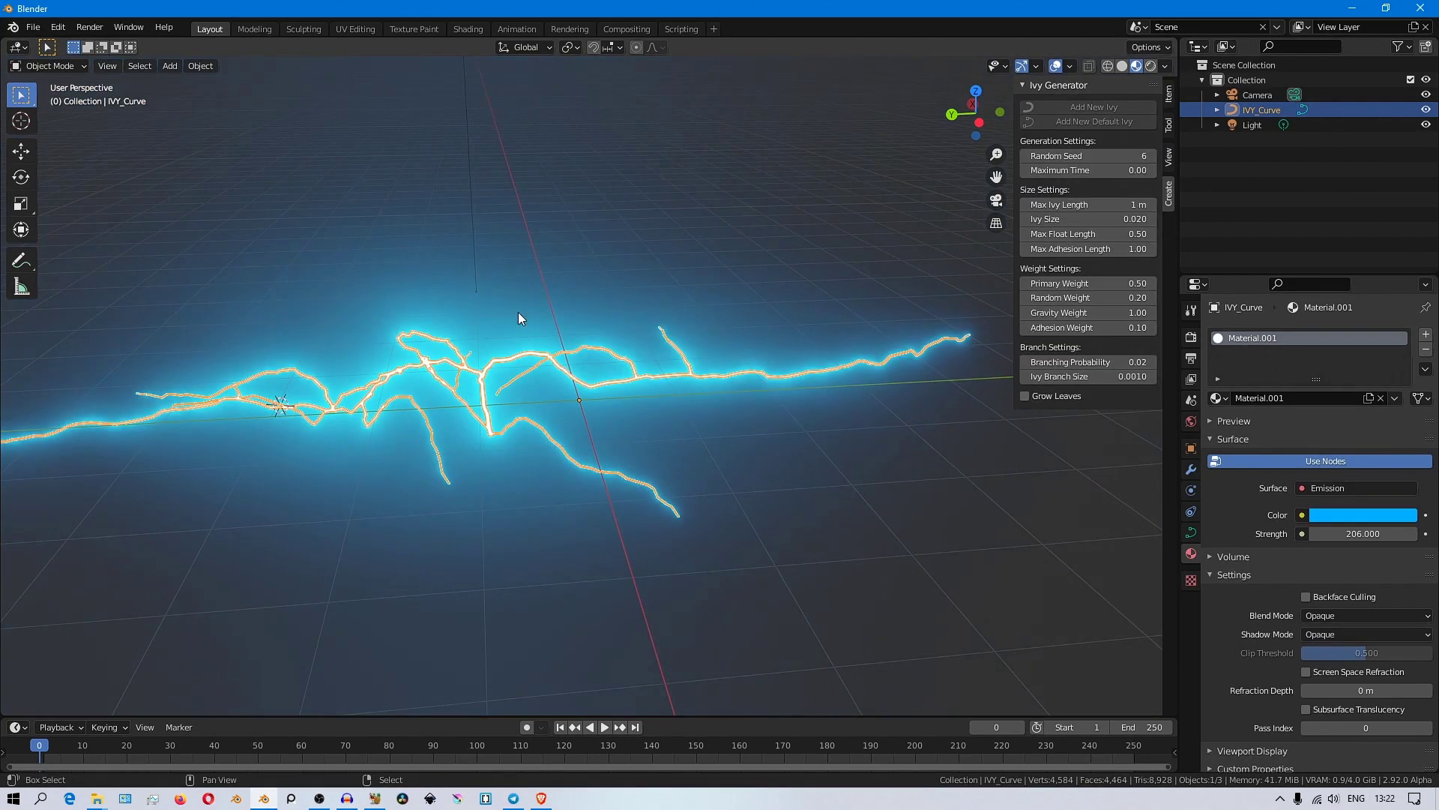
{"action": "middle_click_drag", "start_coordinate": [518, 311], "coordinate": [587, 313], "text": "shift"}
{"action": "key", "text": "alt+a"}
{"action": "scroll", "coordinate": [592, 304], "scroll_direction": "down", "scroll_amount": 2}
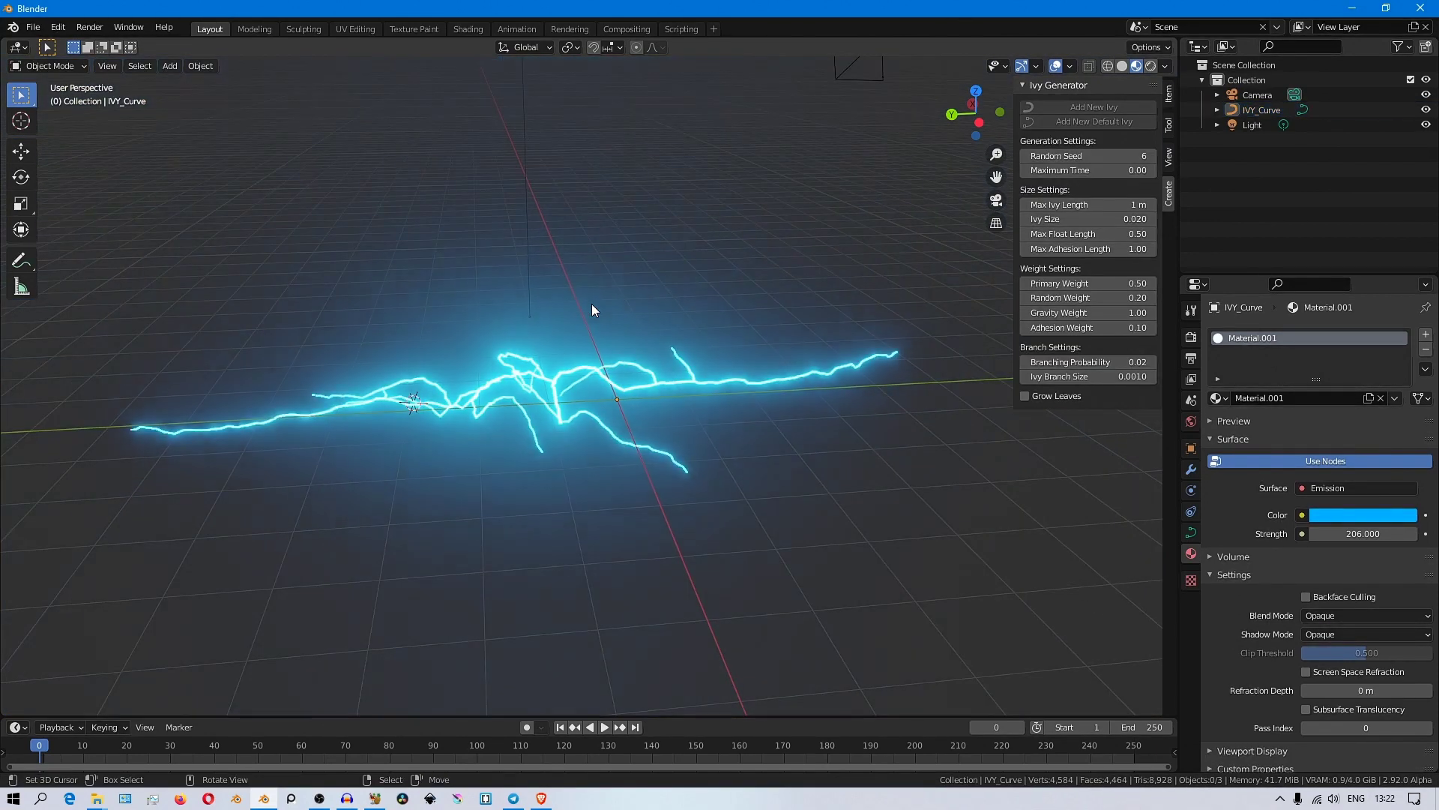
{"action": "middle_click_drag", "start_coordinate": [639, 357], "coordinate": [720, 451]}
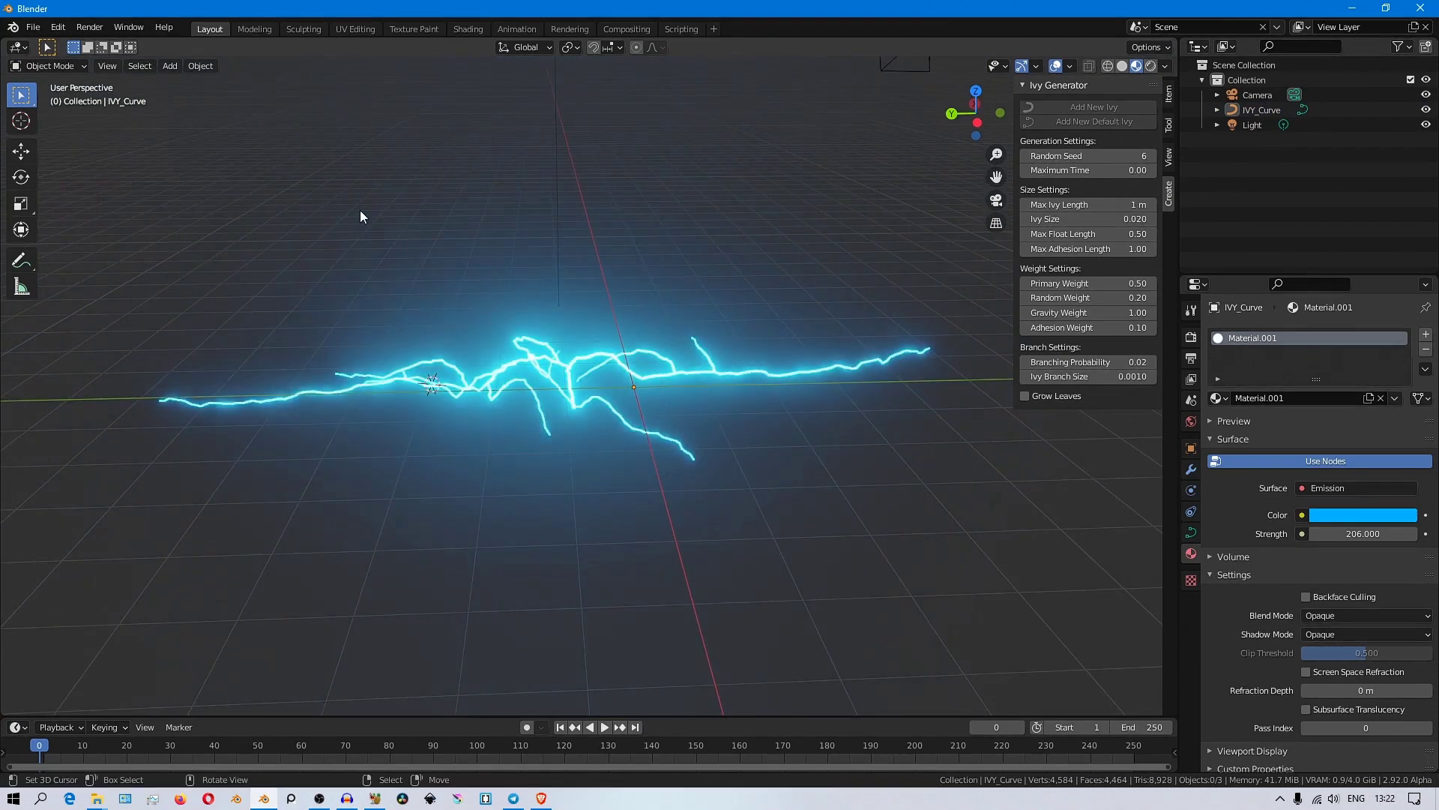
- Convert the ivy curve to a mesh and check its full geometry in Edit Mode
{"action": "left_click", "coordinate": [195, 68]}
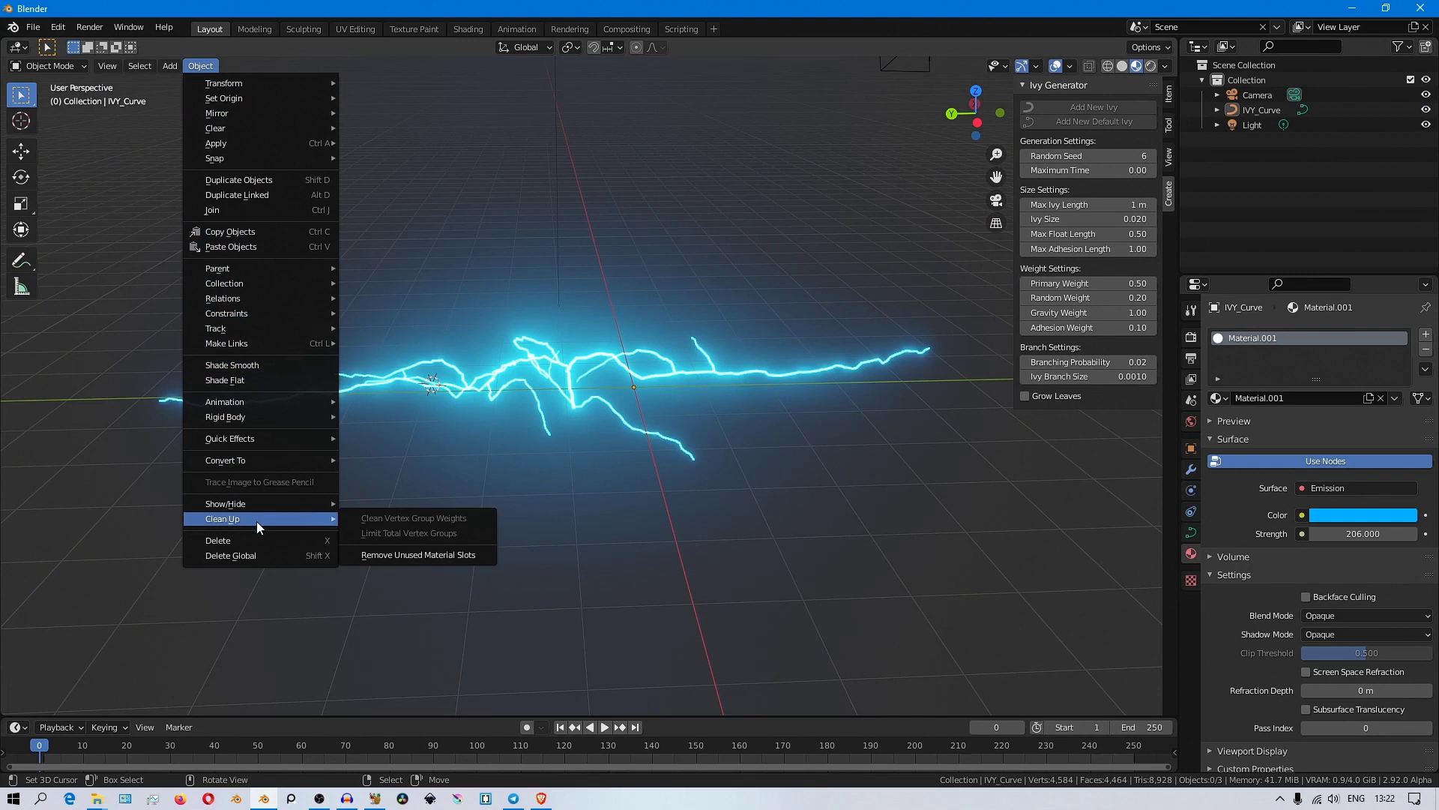
{"action": "mouse_move", "coordinate": [257, 460]}
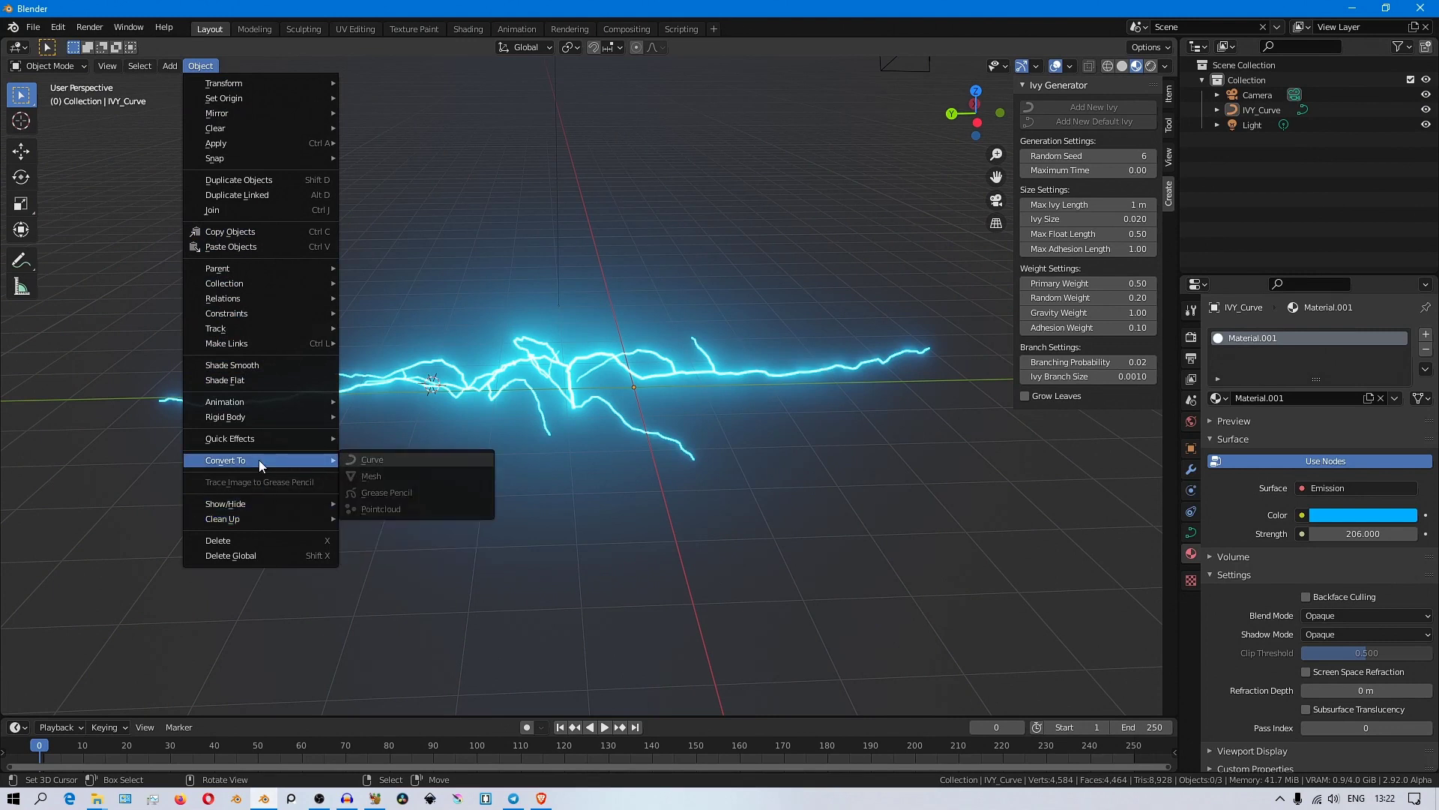
{"action": "left_click", "coordinate": [209, 68]}
{"action": "mouse_move", "coordinate": [259, 460]}
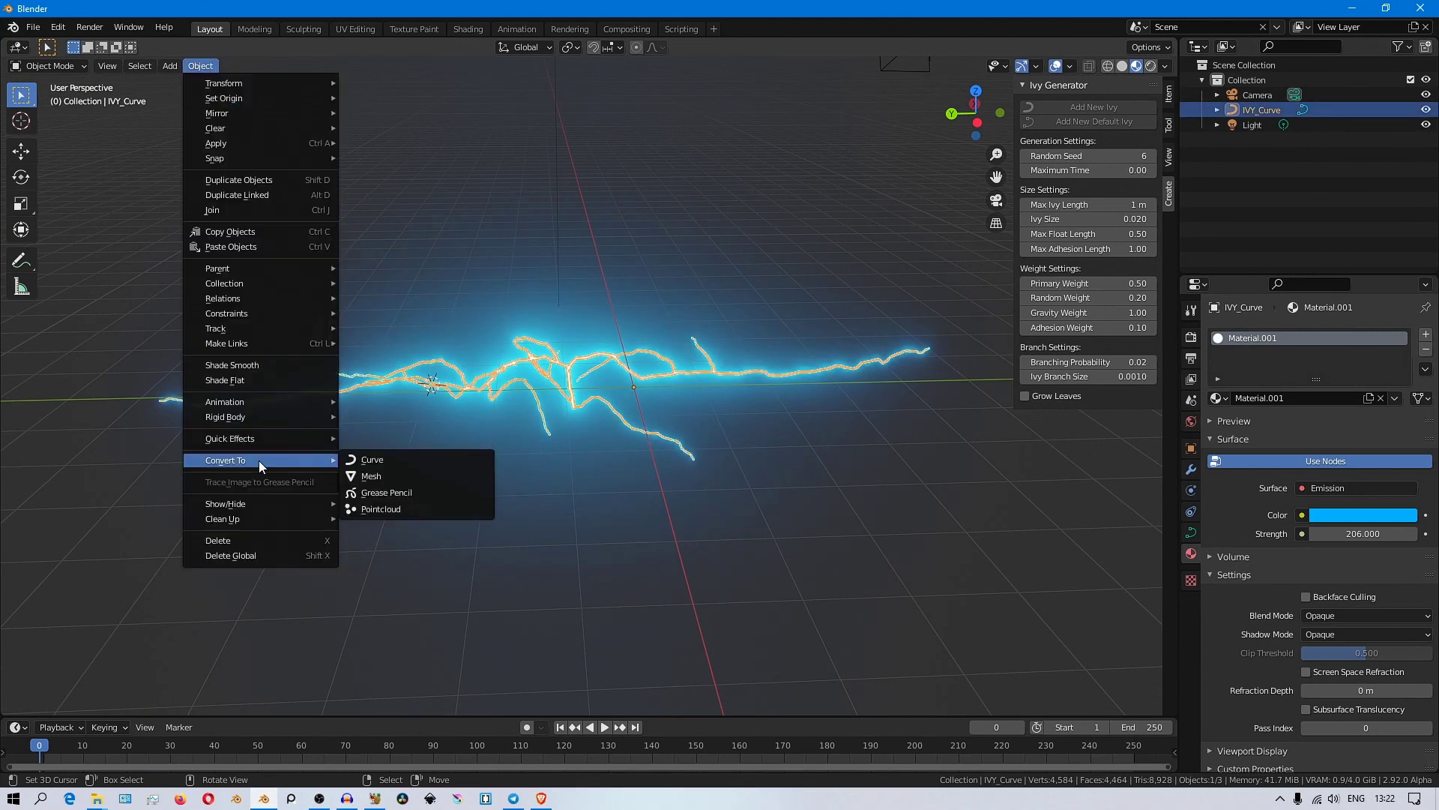
{"action": "left_click", "coordinate": [370, 477]}
{"action": "key", "text": "Tab"}
{"action": "scroll", "coordinate": [534, 429], "scroll_direction": "up", "scroll_amount": 4}
{"action": "key", "text": "a"}
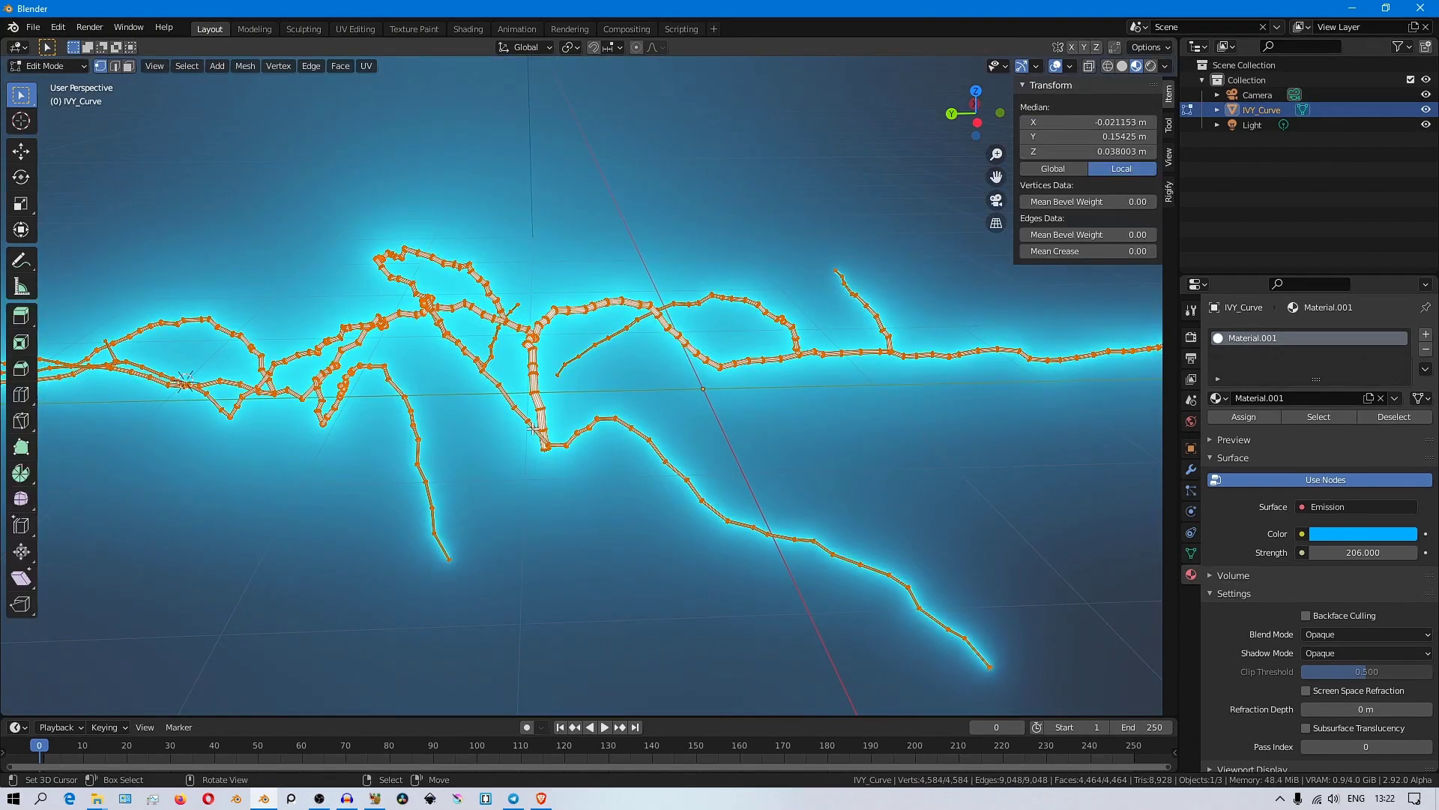
{"action": "key", "text": "Tab"}
{"action": "scroll", "coordinate": [534, 429], "scroll_direction": "down", "scroll_amount": 4}
- Add a Subdivision Surface modifier followed by a Displace modifier to the ivy mesh
{"action": "left_click", "coordinate": [1191, 469]}
{"action": "left_click", "coordinate": [1244, 335]}
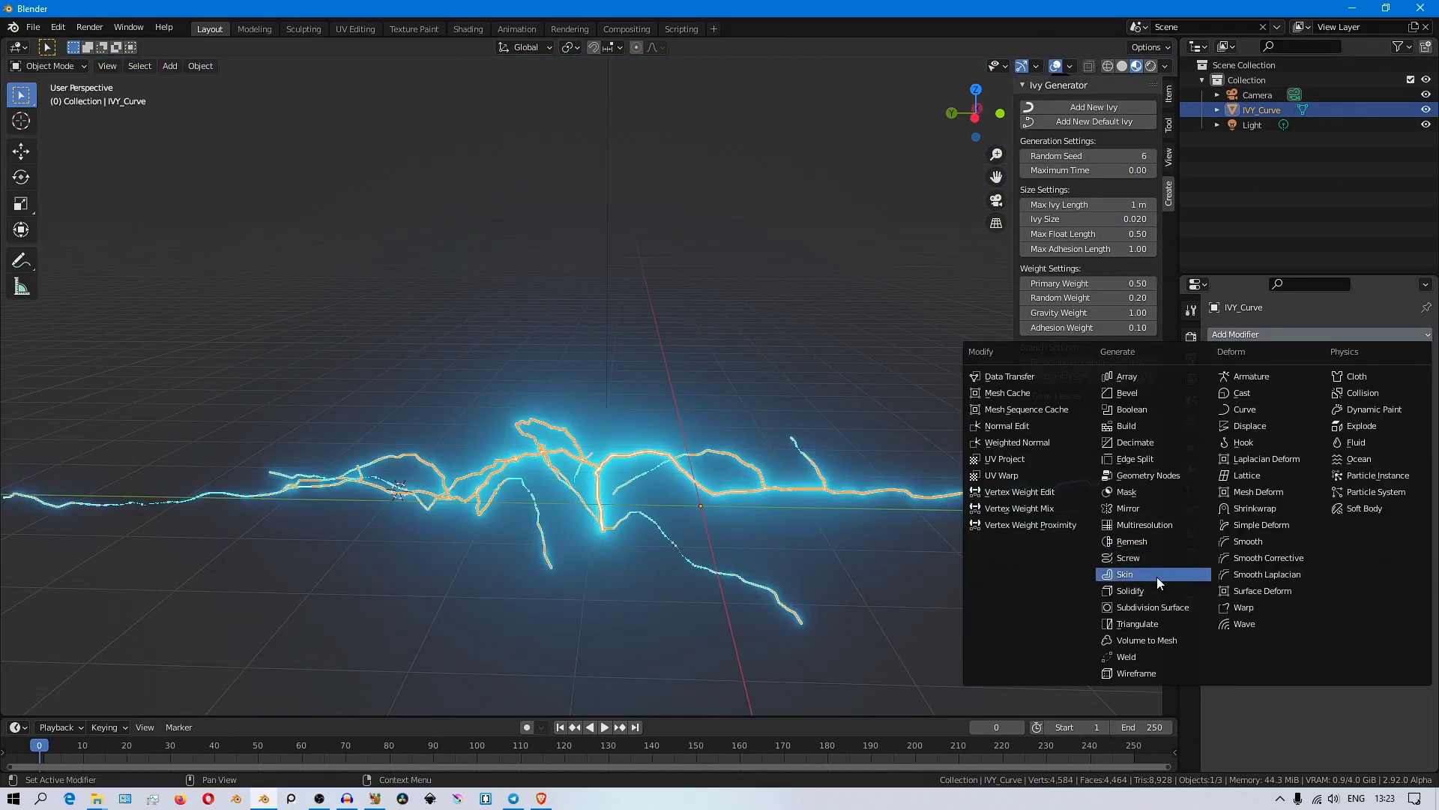
{"action": "left_click", "coordinate": [1144, 607]}
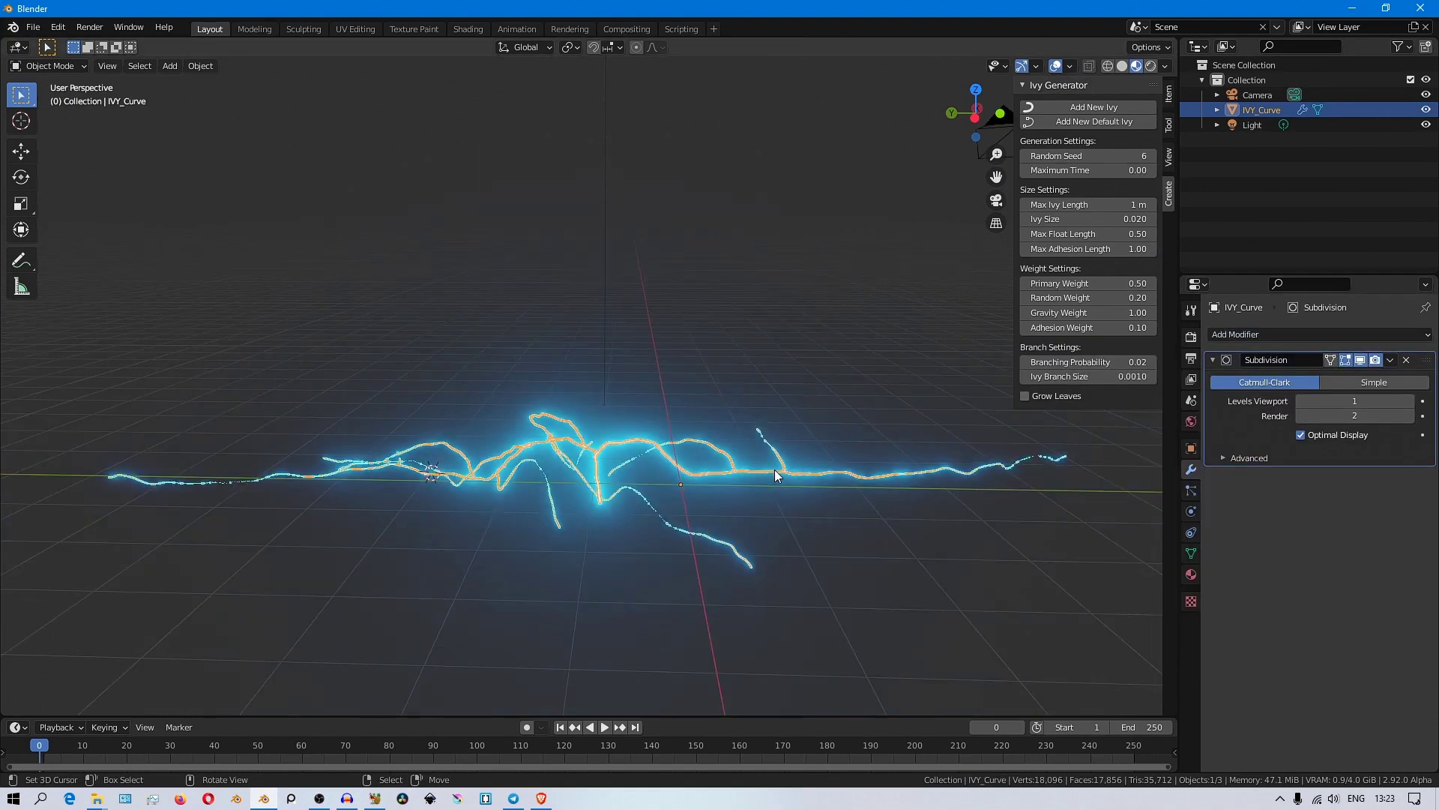
{"action": "left_click", "coordinate": [1293, 334]}
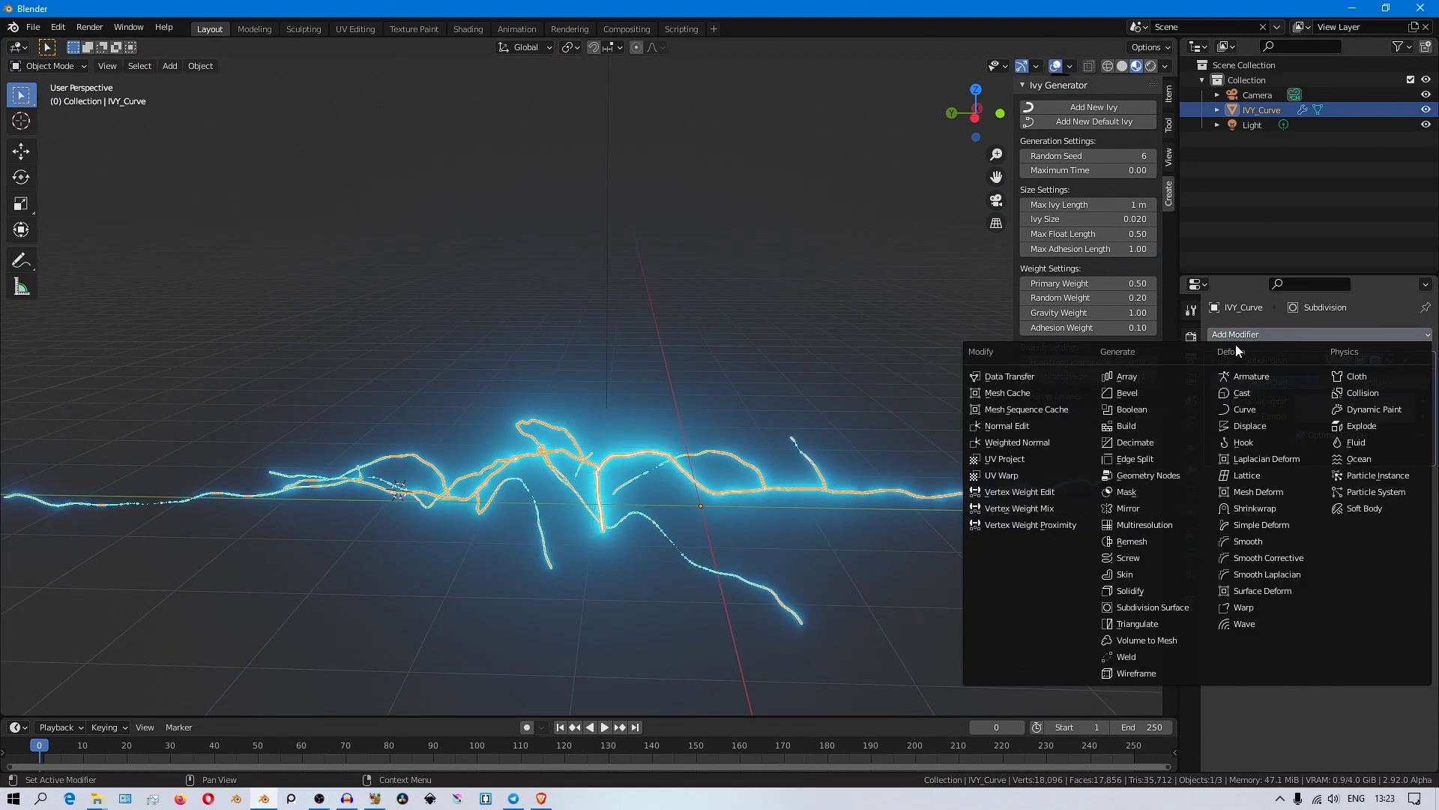
{"action": "left_click", "coordinate": [1249, 425]}
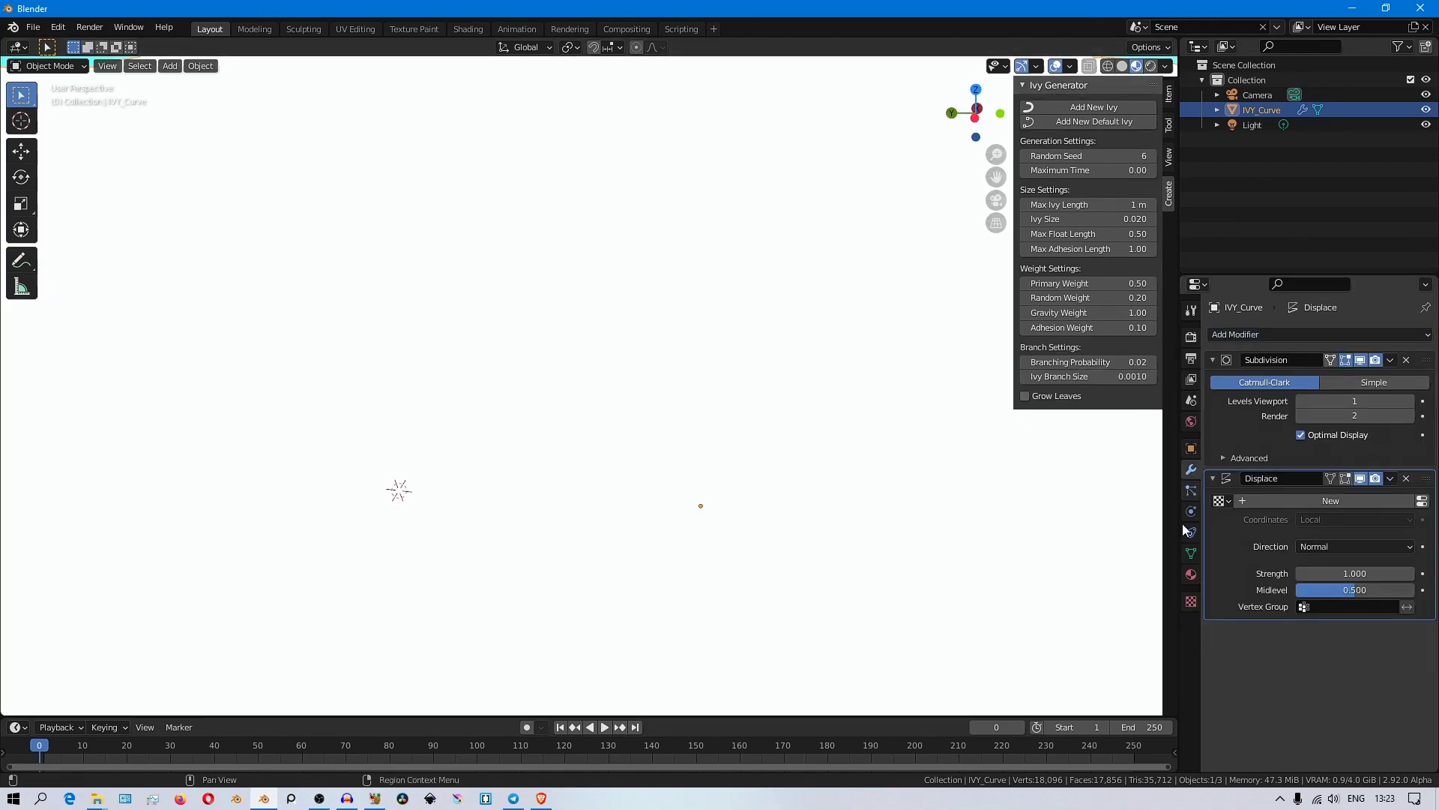
- Show the viewport in solid shading and reduce the Displace modifier's strength to 0.010
{"action": "left_click", "coordinate": [1123, 66]}
{"action": "scroll", "coordinate": [578, 360], "scroll_direction": "down", "scroll_amount": 5}
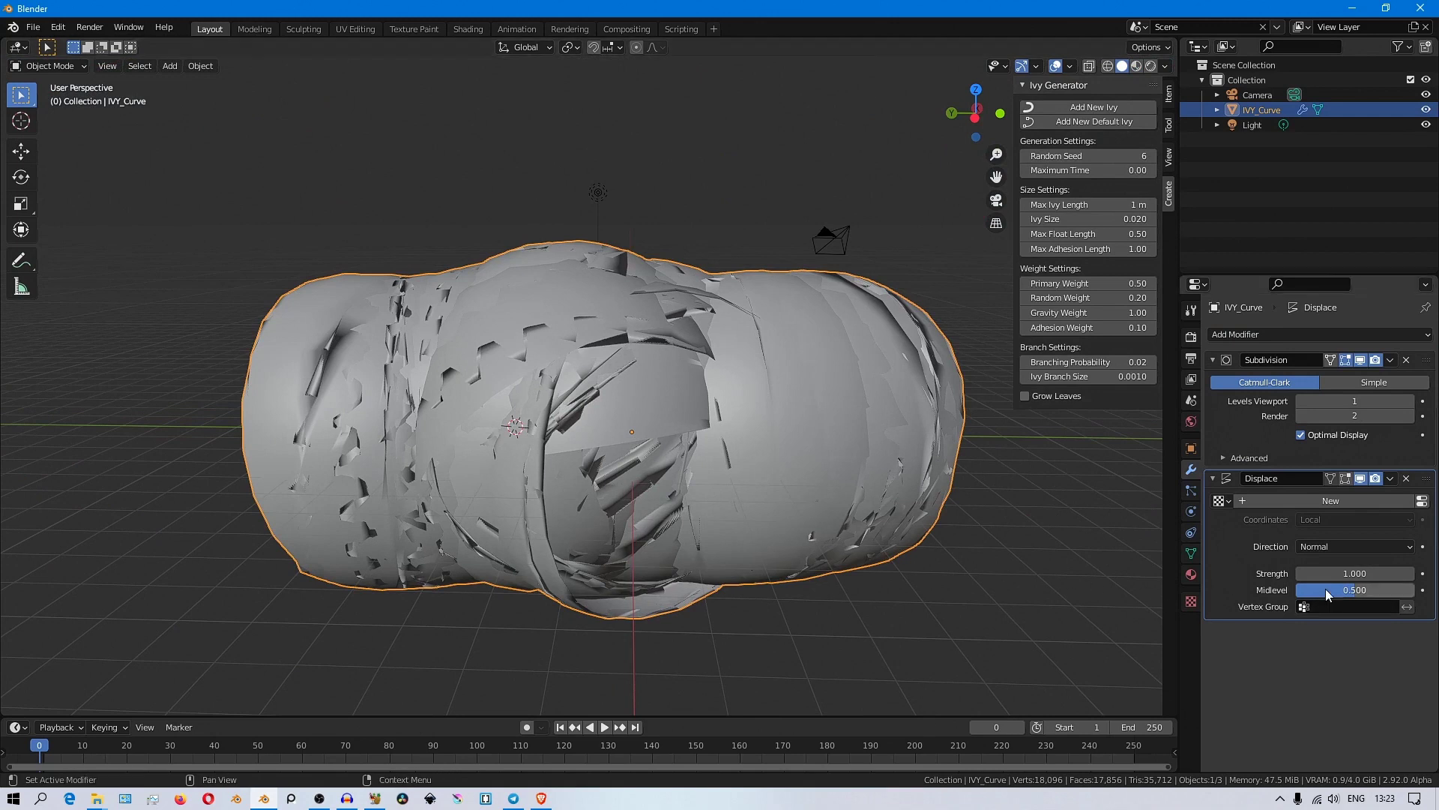
{"action": "left_click_drag", "start_coordinate": [1355, 573], "coordinate": [1300, 574]}
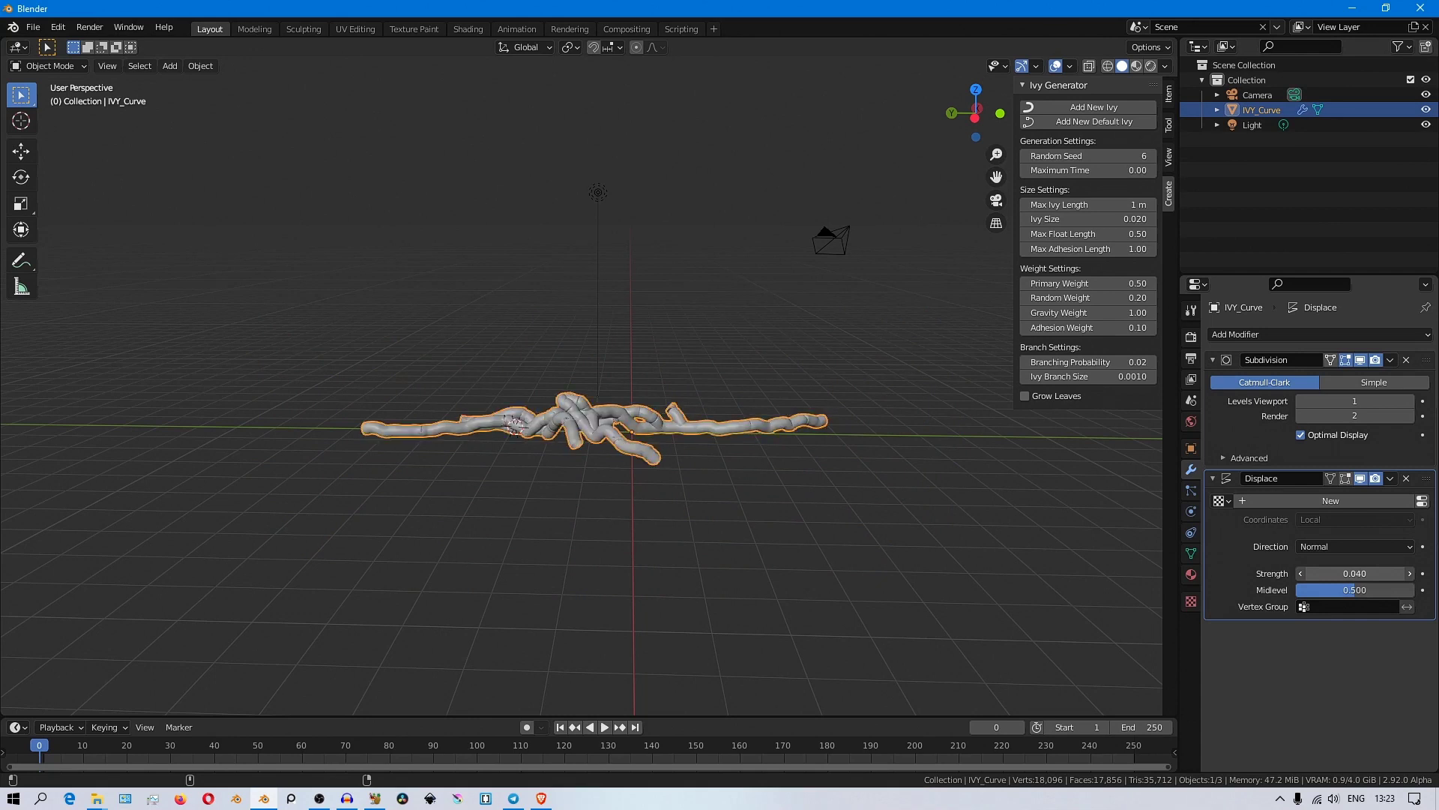
{"action": "left_click_drag", "start_coordinate": [1300, 574], "coordinate": [1294, 574]}
{"action": "scroll", "coordinate": [645, 437], "scroll_direction": "up", "scroll_amount": 5}
- Create a new texture for the Displace modifier, using the Clouds type with its colour mode set to Color
{"action": "left_click", "coordinate": [1310, 503]}
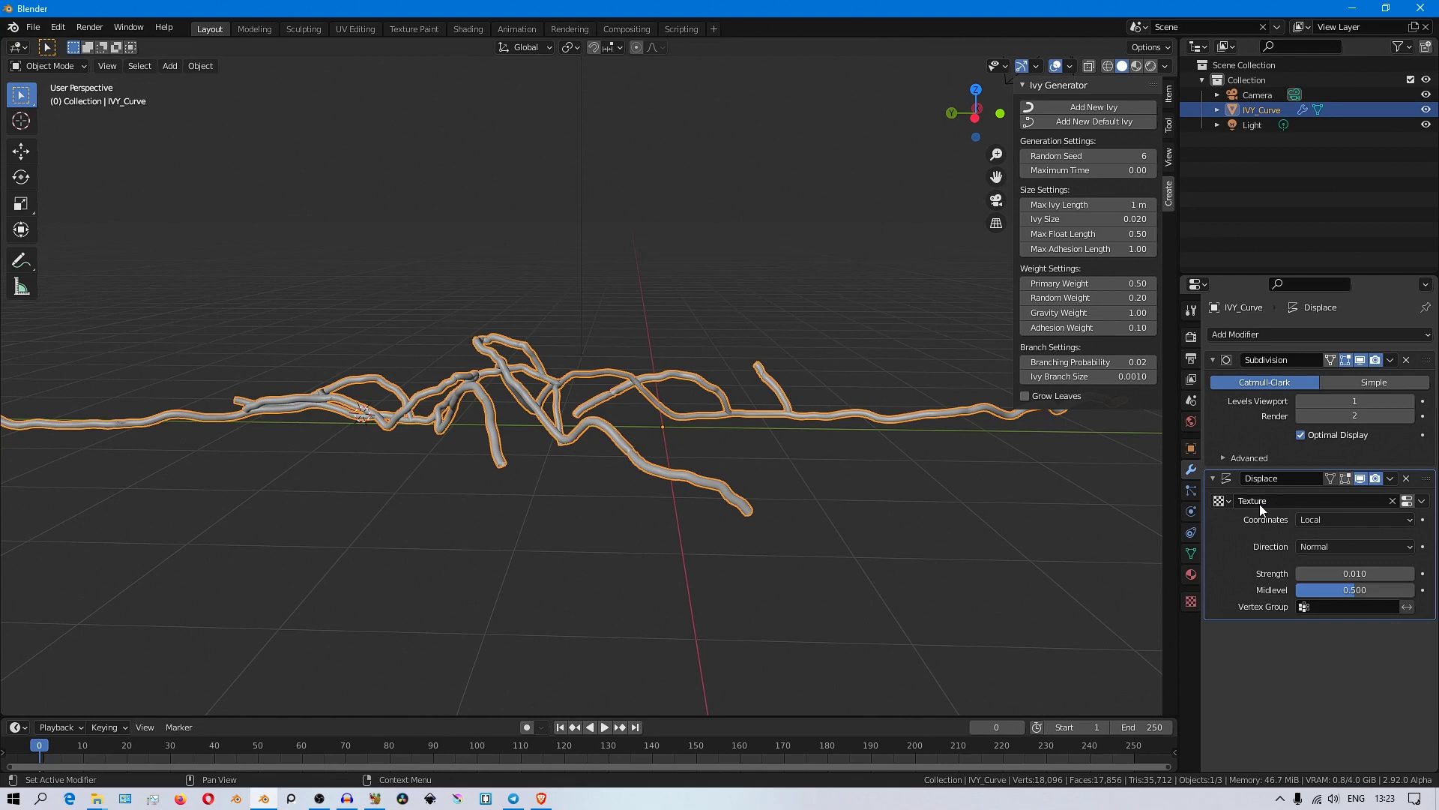
{"action": "left_click", "coordinate": [1408, 501]}
{"action": "left_click", "coordinate": [1306, 381]}
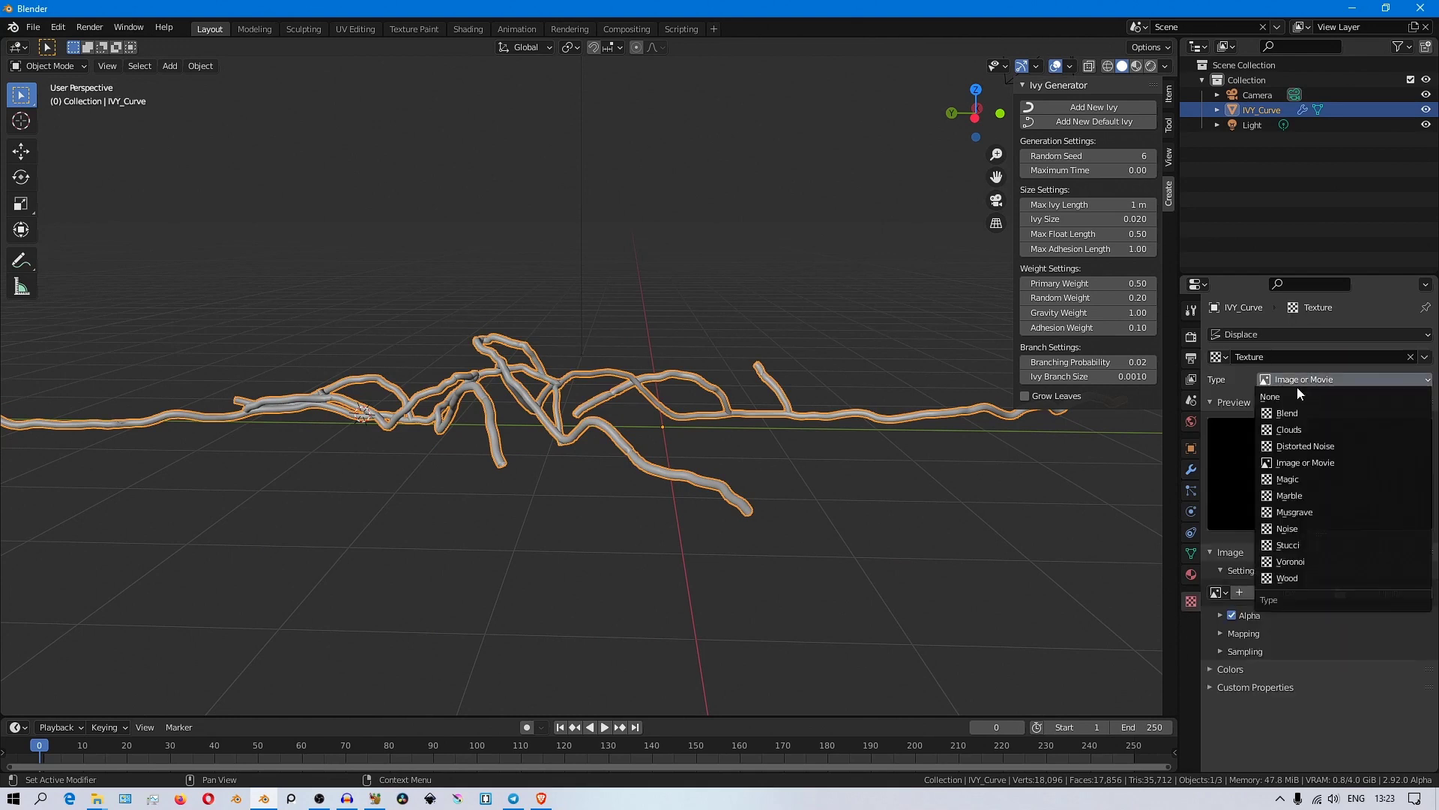
{"action": "left_click", "coordinate": [1293, 430]}
{"action": "left_click", "coordinate": [1327, 621]}
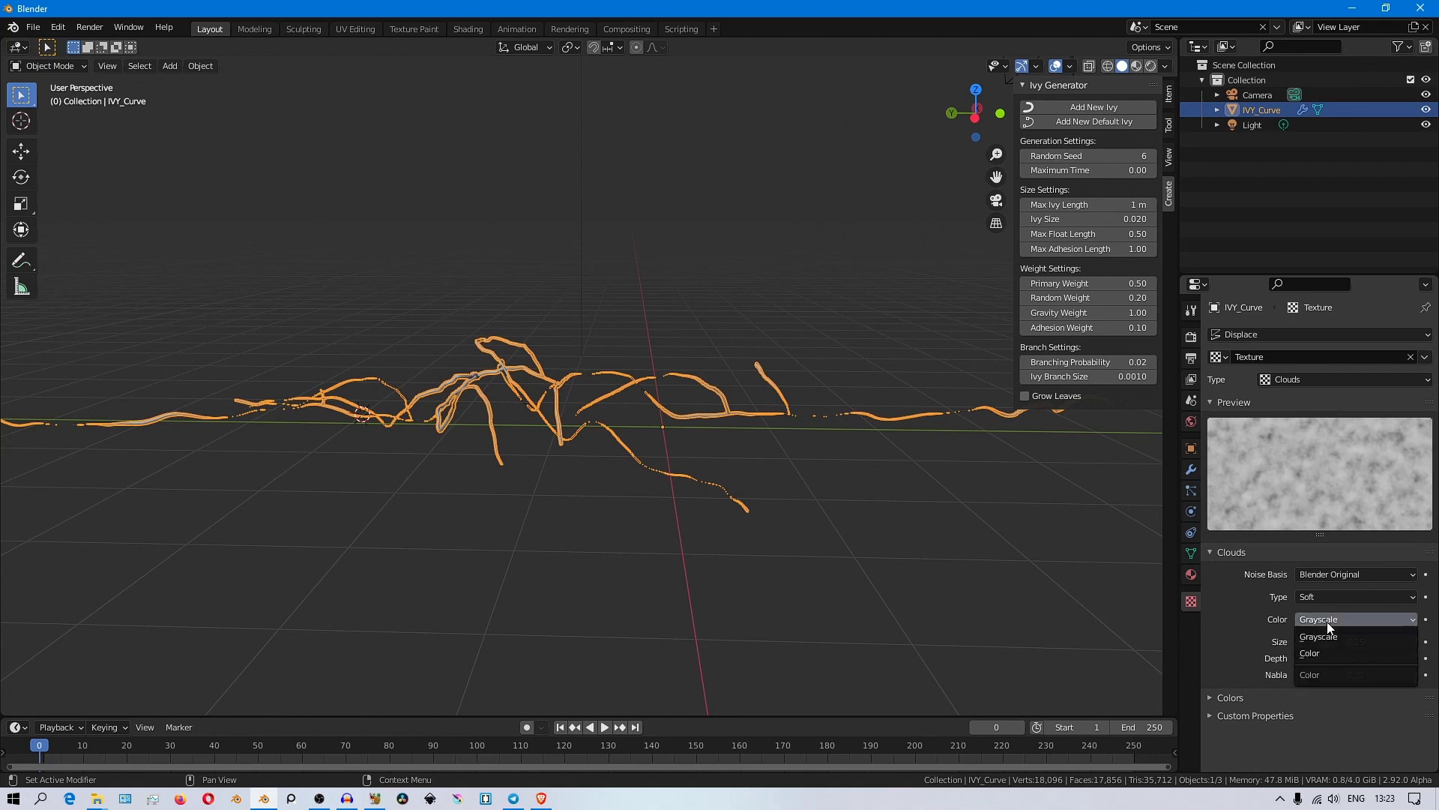
{"action": "left_click", "coordinate": [1337, 652]}
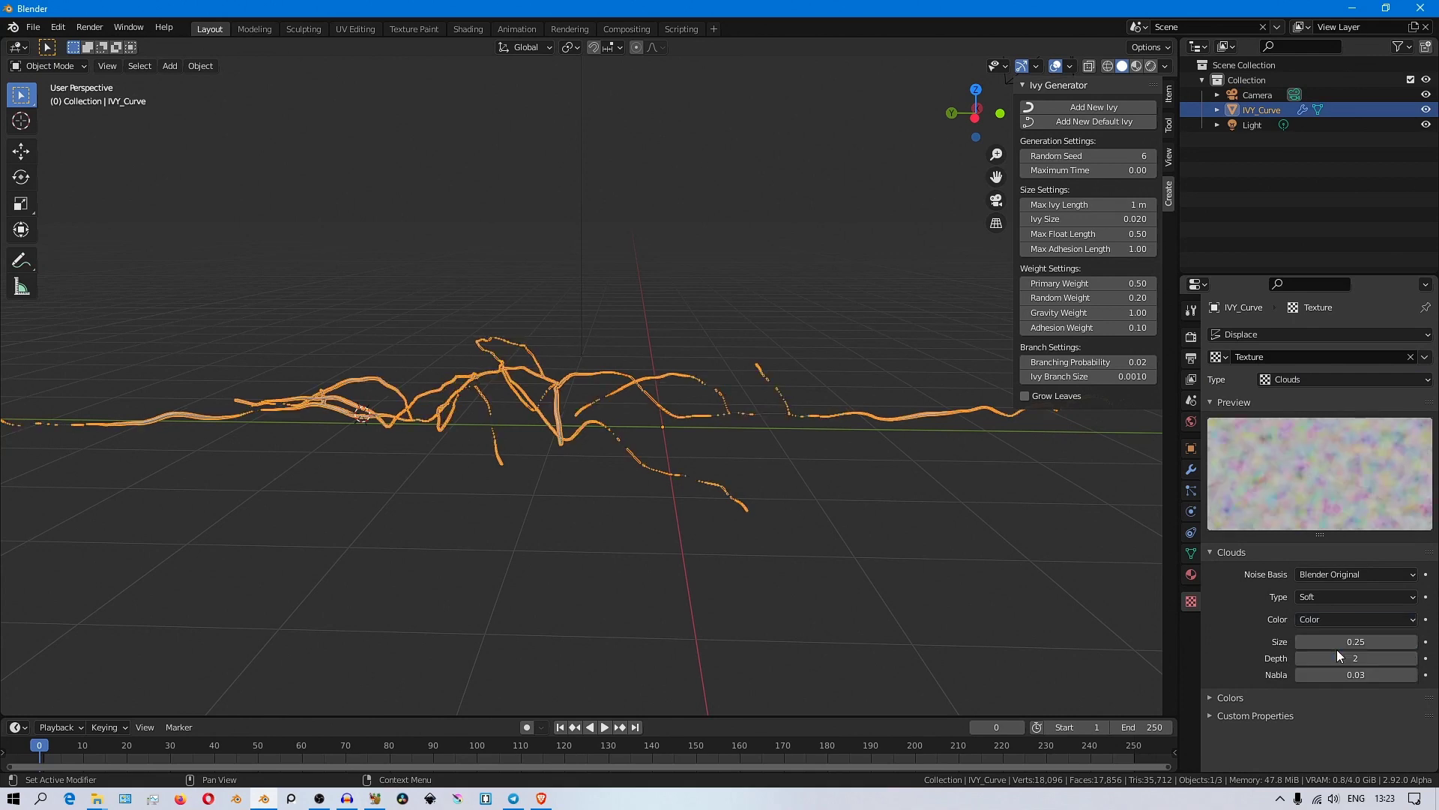
- Set the Displace modifier's direction to RGB to XYZ
{"action": "left_click", "coordinate": [1192, 471]}
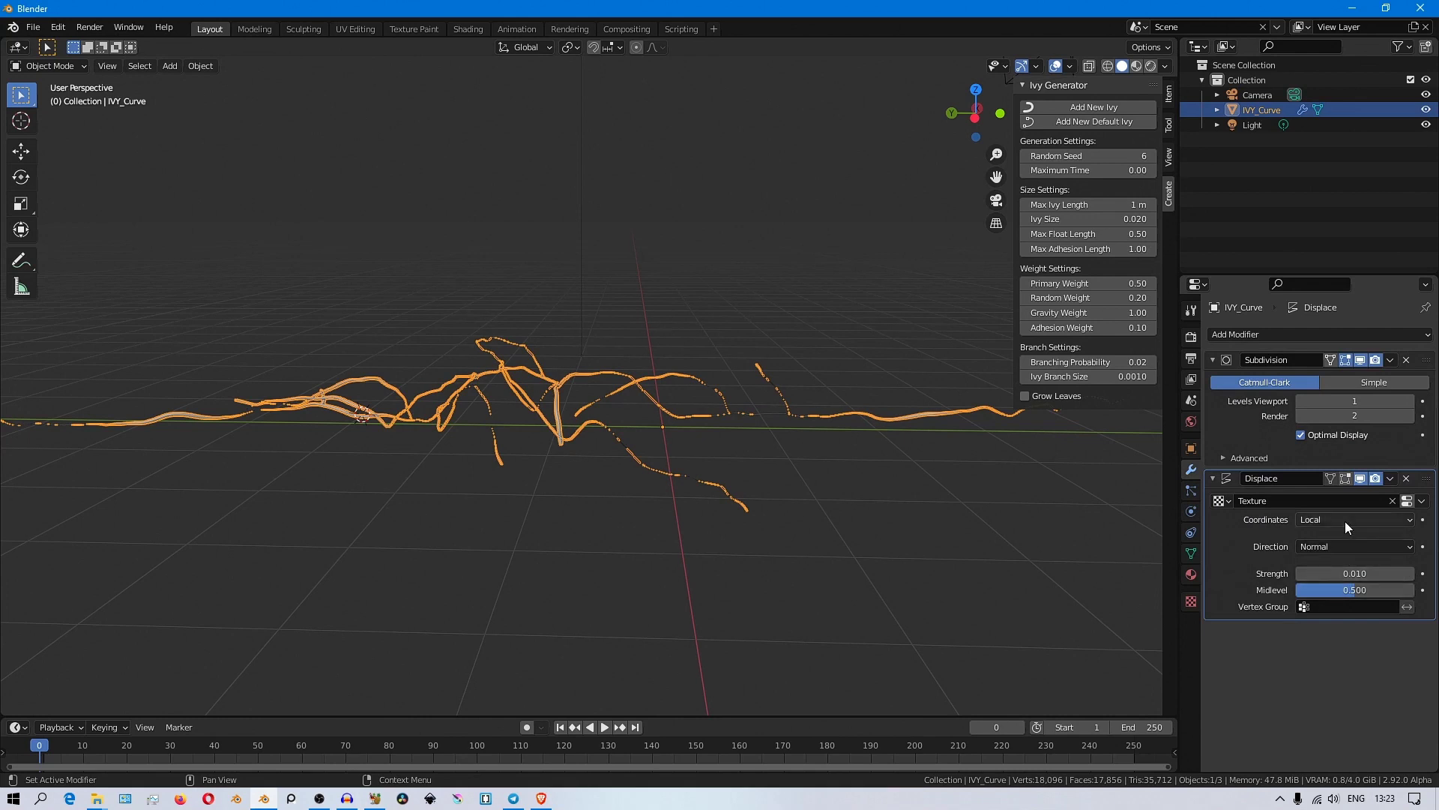
{"action": "left_click", "coordinate": [1342, 546]}
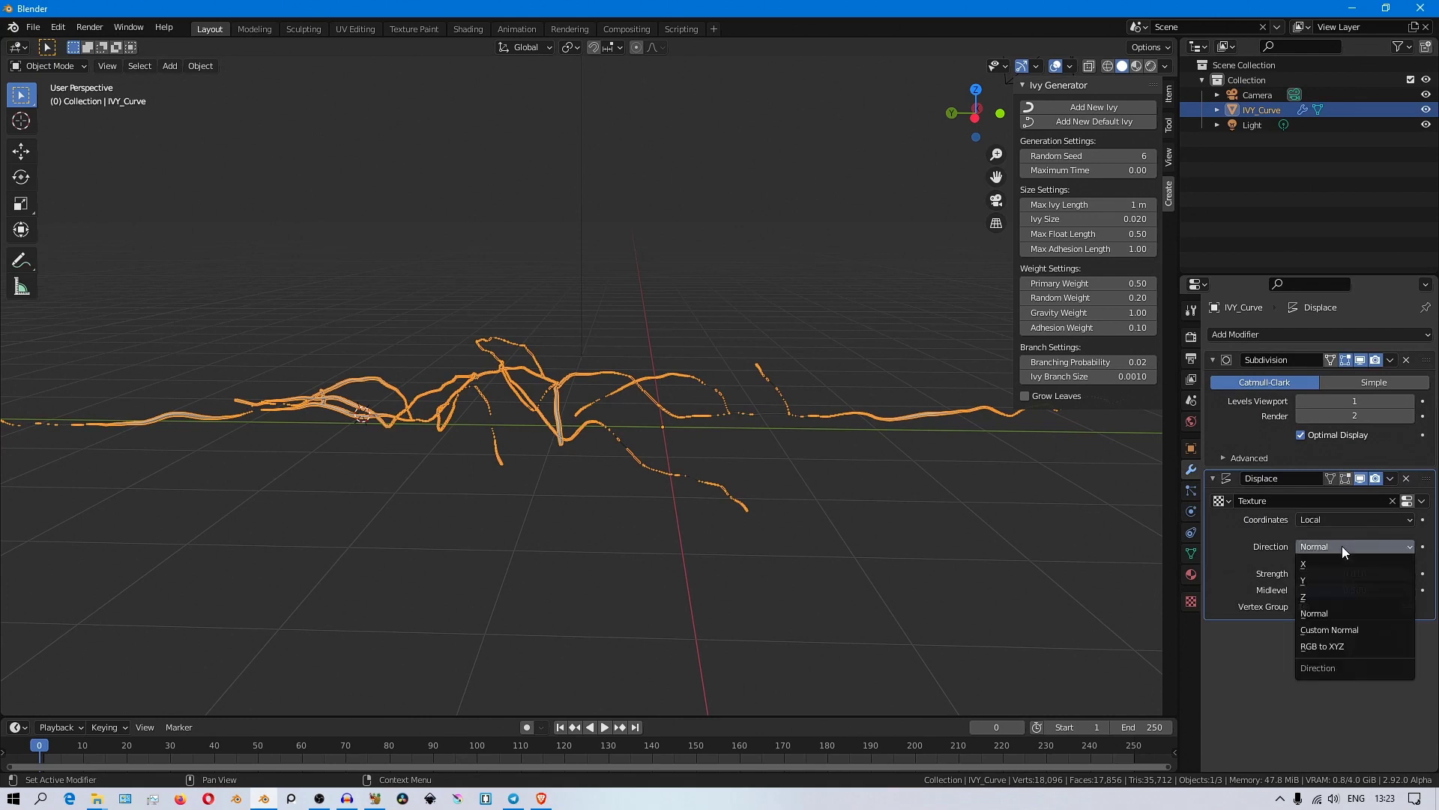
{"action": "left_click", "coordinate": [1328, 648]}
- Snap the 3D cursor to the world origin and add two Plain Axes empties there
{"action": "key", "text": "shift+s"}
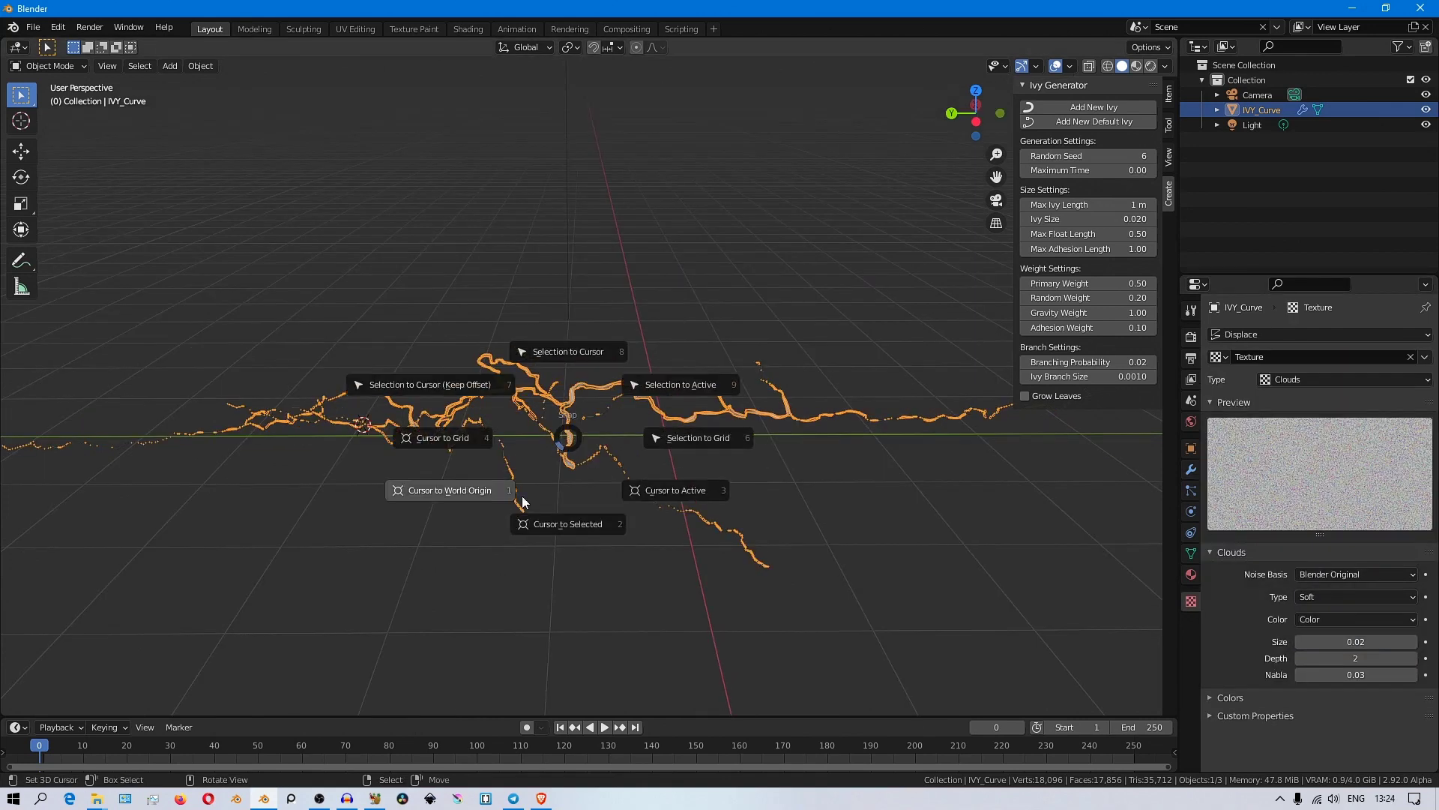
{"action": "left_click", "coordinate": [519, 498]}
{"action": "key", "text": "shift+a"}
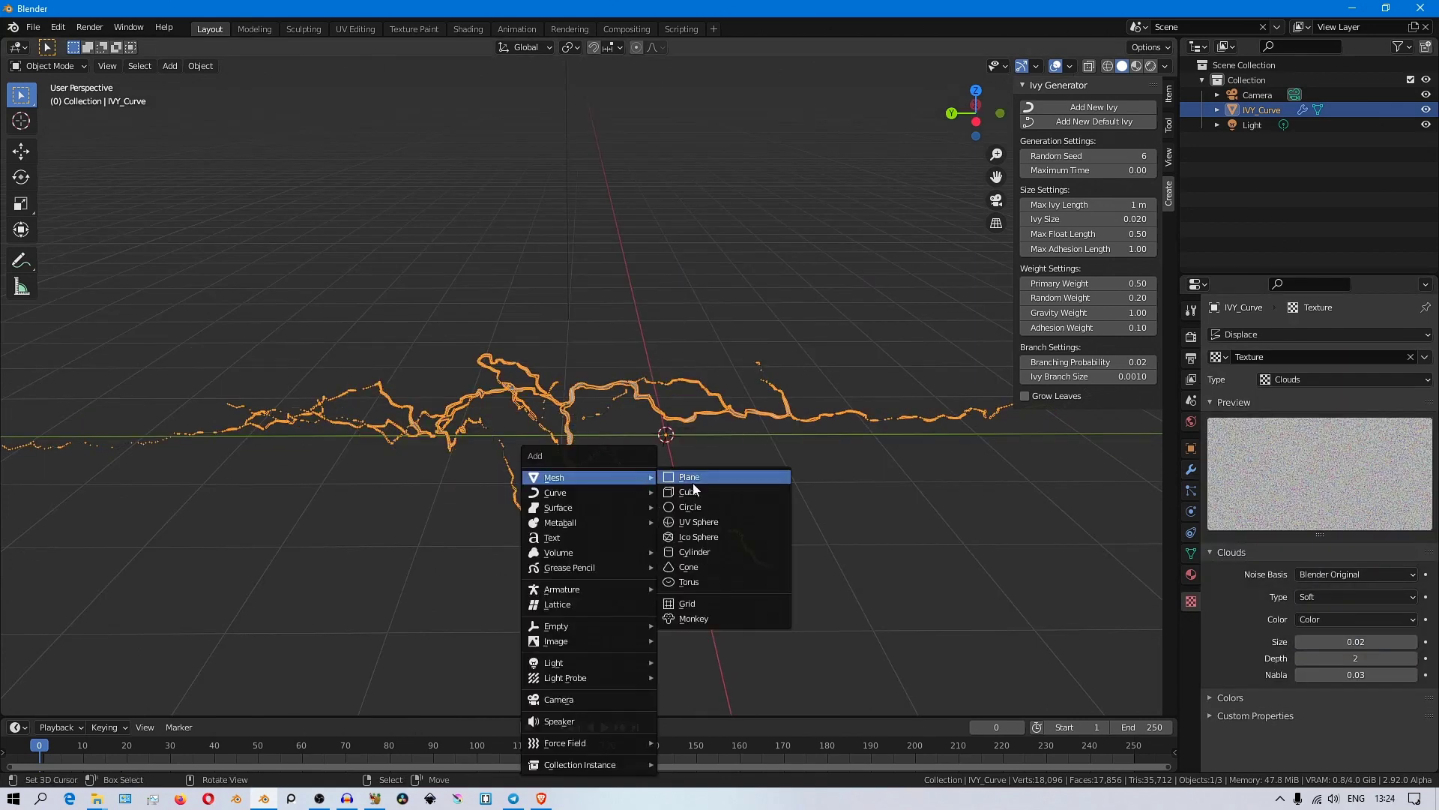
{"action": "mouse_move", "coordinate": [599, 625]}
{"action": "left_click", "coordinate": [681, 629]}
{"action": "key", "text": "shift+a"}
{"action": "mouse_move", "coordinate": [702, 471]}
{"action": "left_click", "coordinate": [757, 473]}
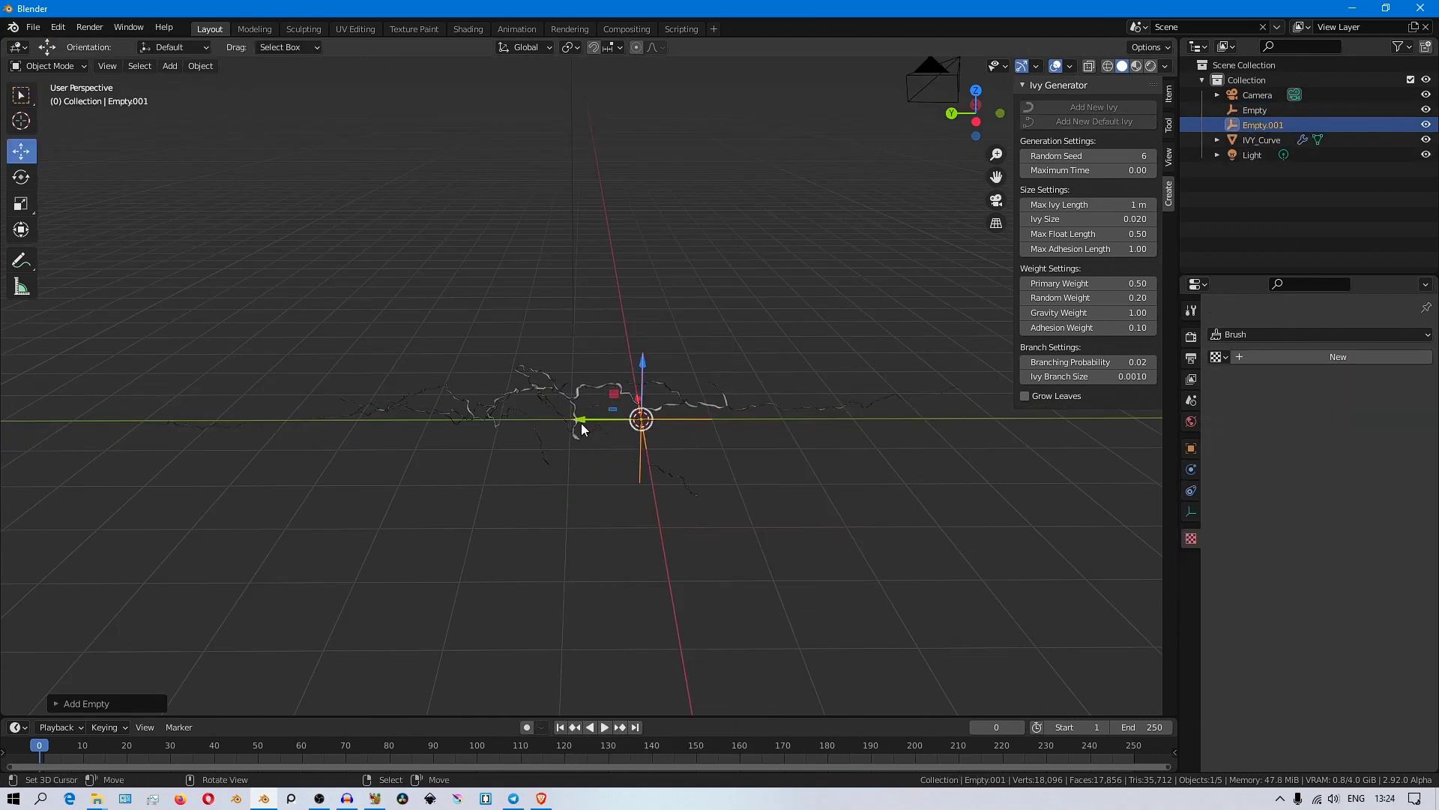
- Move the two empties apart along the Y axis, one to about -2.02 m and the other farther out, and deselect them
{"action": "left_click_drag", "start_coordinate": [581, 424], "coordinate": [795, 427]}
{"action": "right_click", "coordinate": [646, 426], "text": "shift"}
{"action": "left_click_drag", "start_coordinate": [690, 419], "coordinate": [834, 434]}
{"action": "middle_click_drag", "start_coordinate": [844, 492], "coordinate": [681, 519], "text": "shift"}
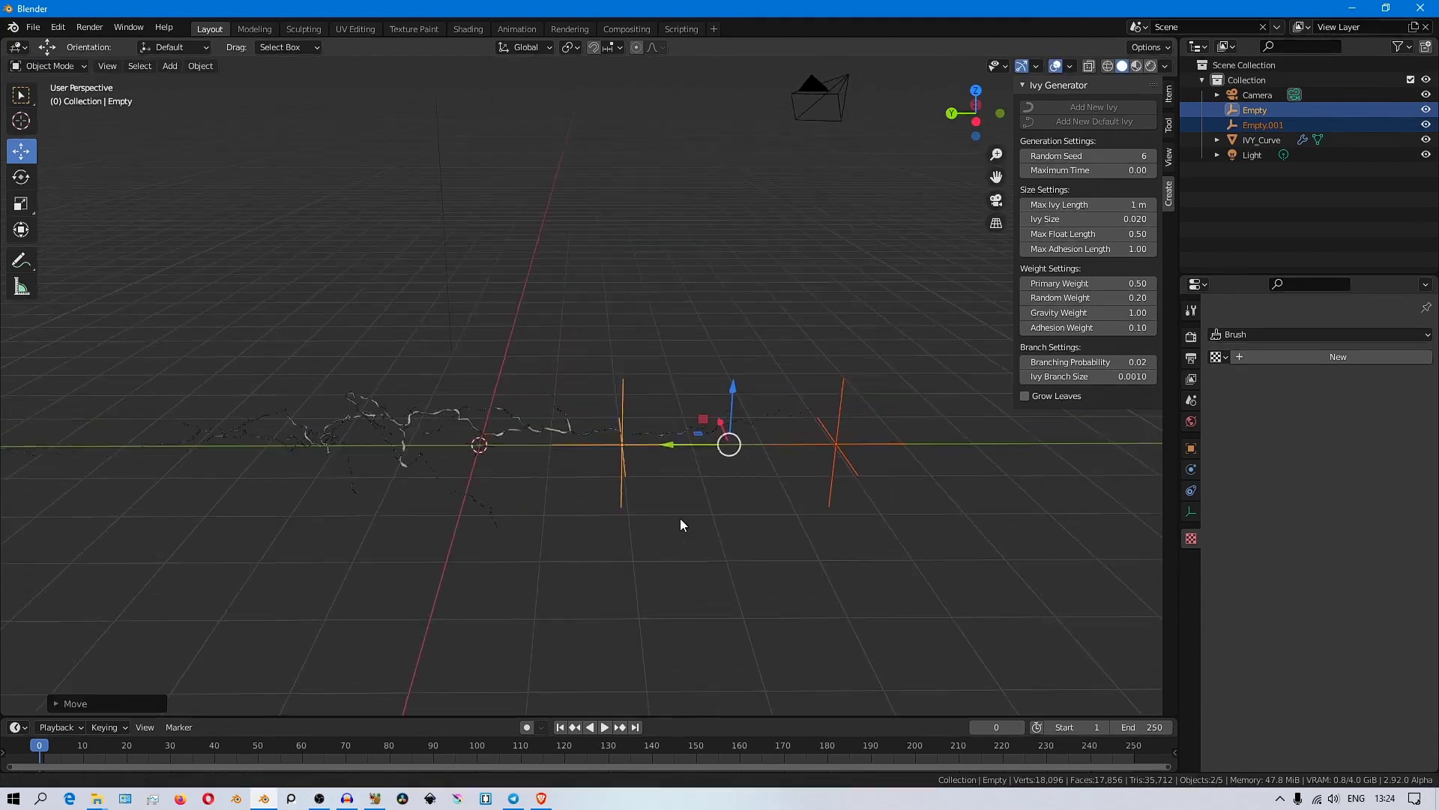
{"action": "left_click", "coordinate": [687, 517]}
{"action": "middle_click_drag", "start_coordinate": [534, 519], "coordinate": [547, 514]}
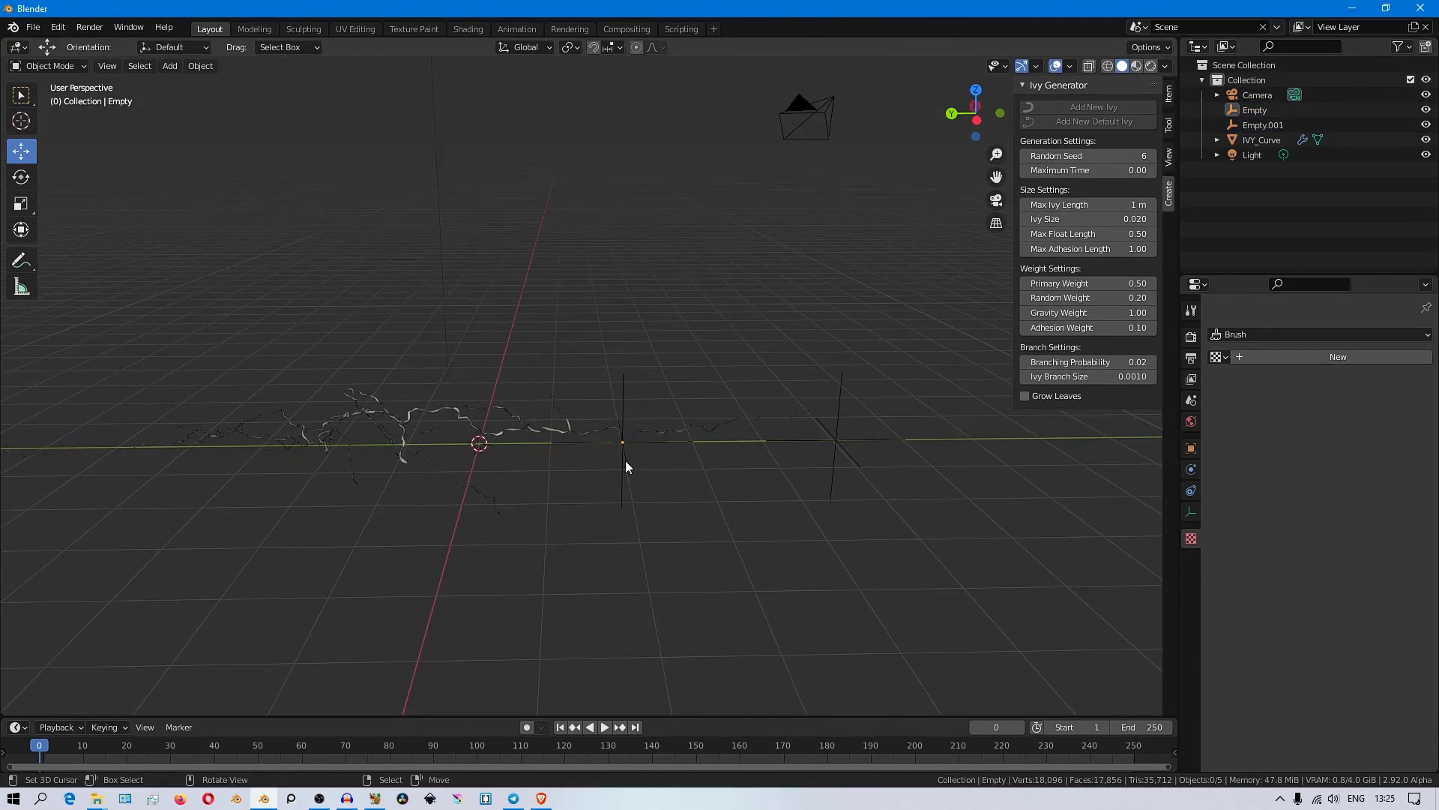
- Set the ivy mesh's Displace texture coordinates to Object, using the nearer empty as the reference object
{"action": "left_click", "coordinate": [511, 425]}
{"action": "left_click", "coordinate": [1191, 470]}
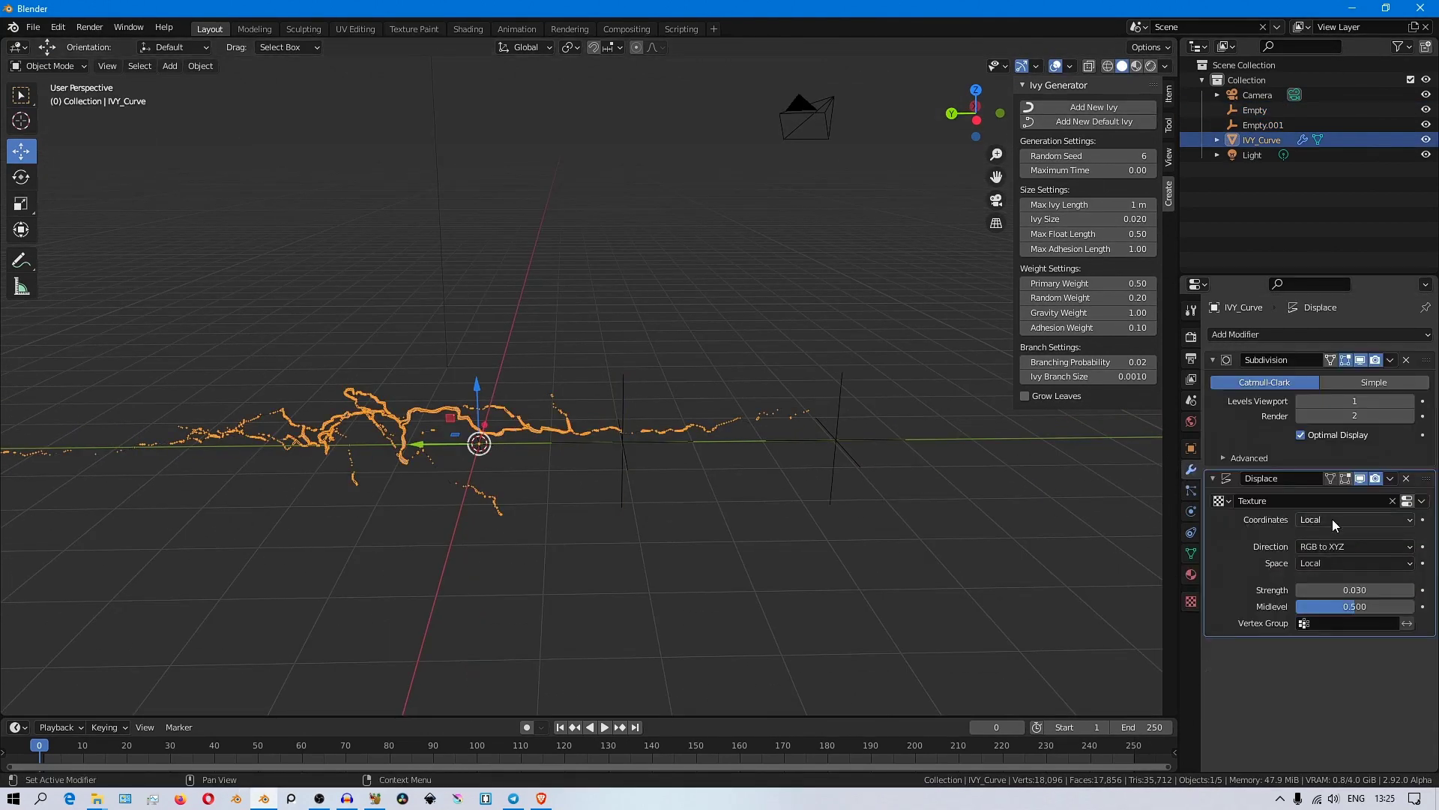
{"action": "left_click", "coordinate": [1333, 518]}
{"action": "left_click", "coordinate": [1324, 568]}
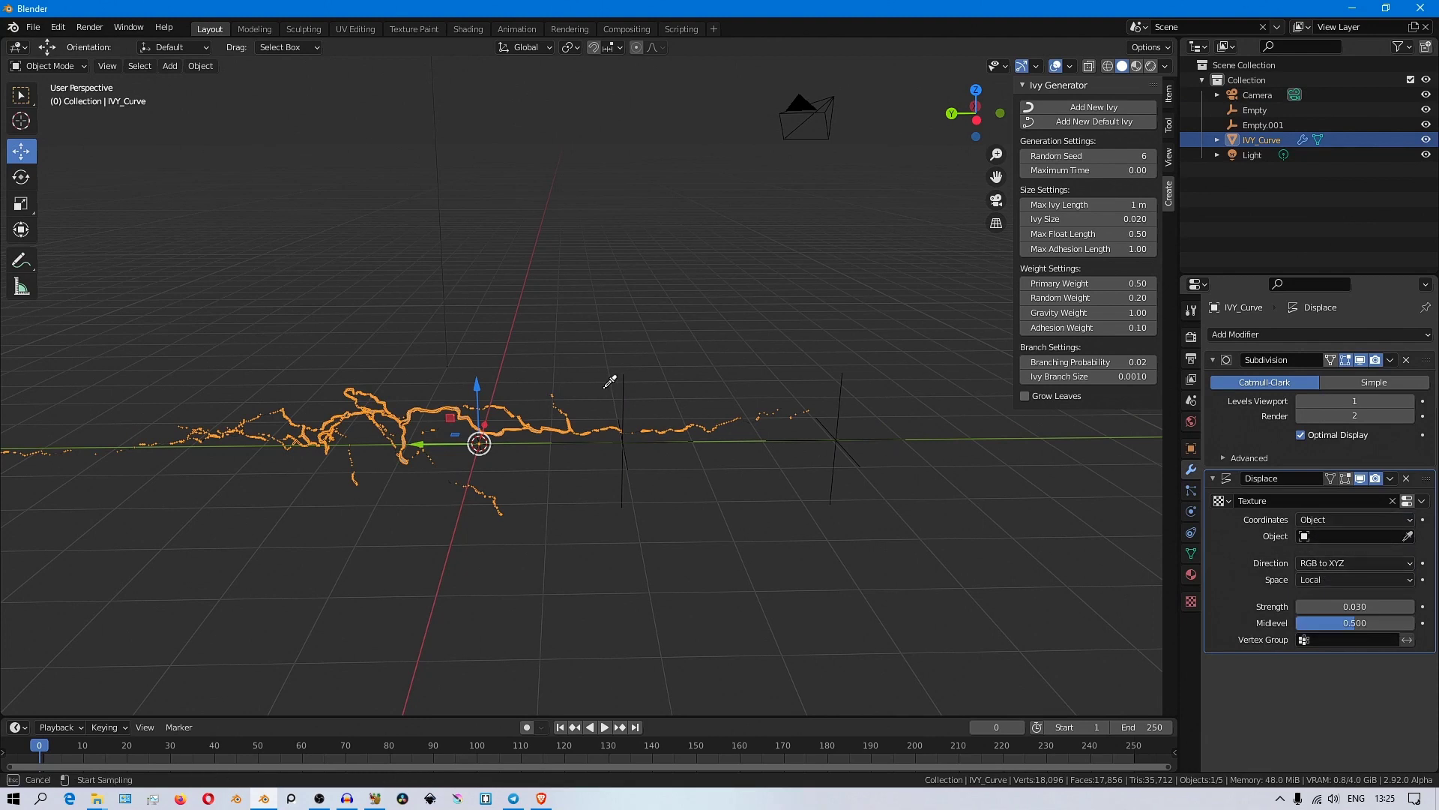
{"action": "left_click", "coordinate": [628, 382]}
- Try a free trackball rotation of the nearer empty to test its effect on the displacement
{"action": "left_click", "coordinate": [622, 480]}
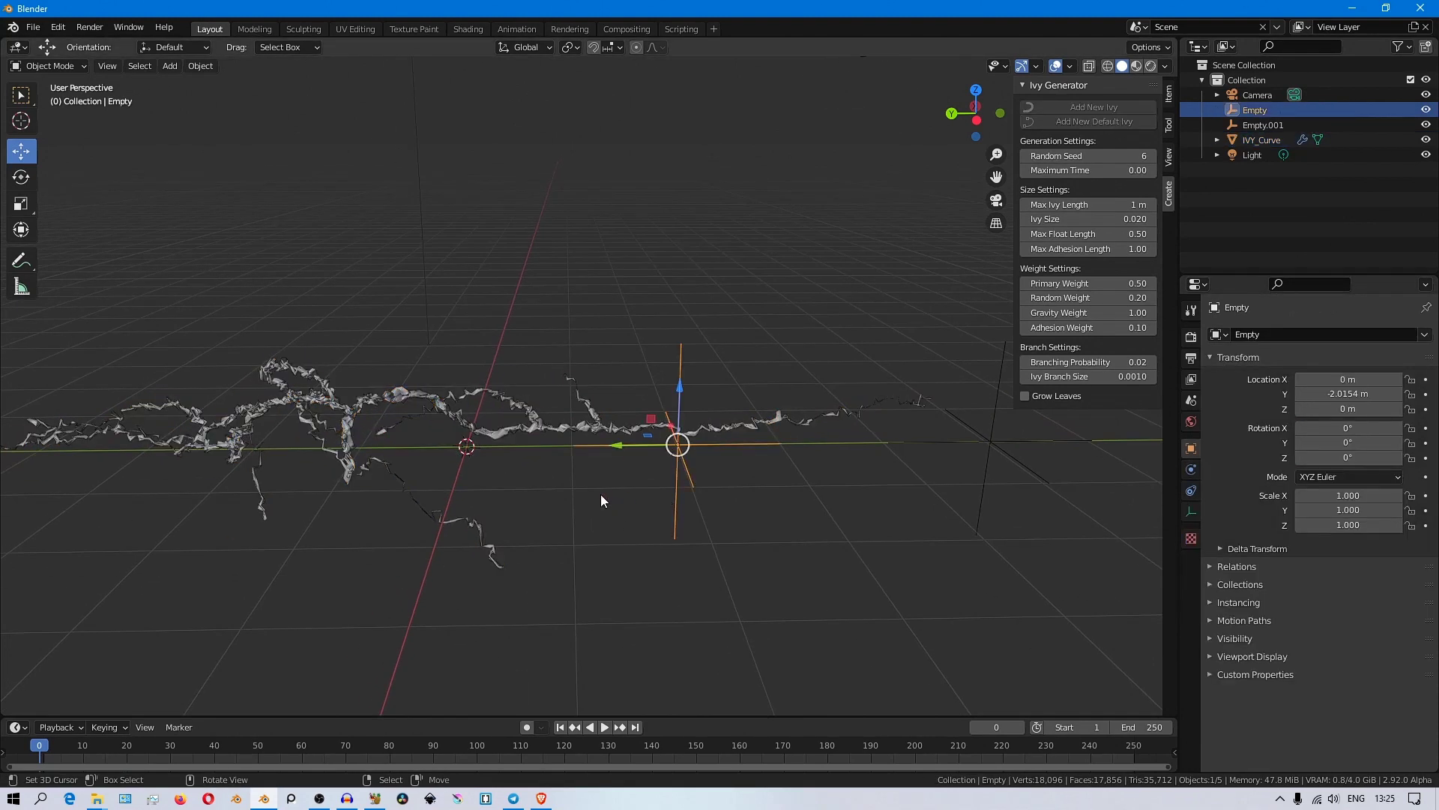
{"action": "key", "text": "r"}
{"action": "key", "text": "r"}
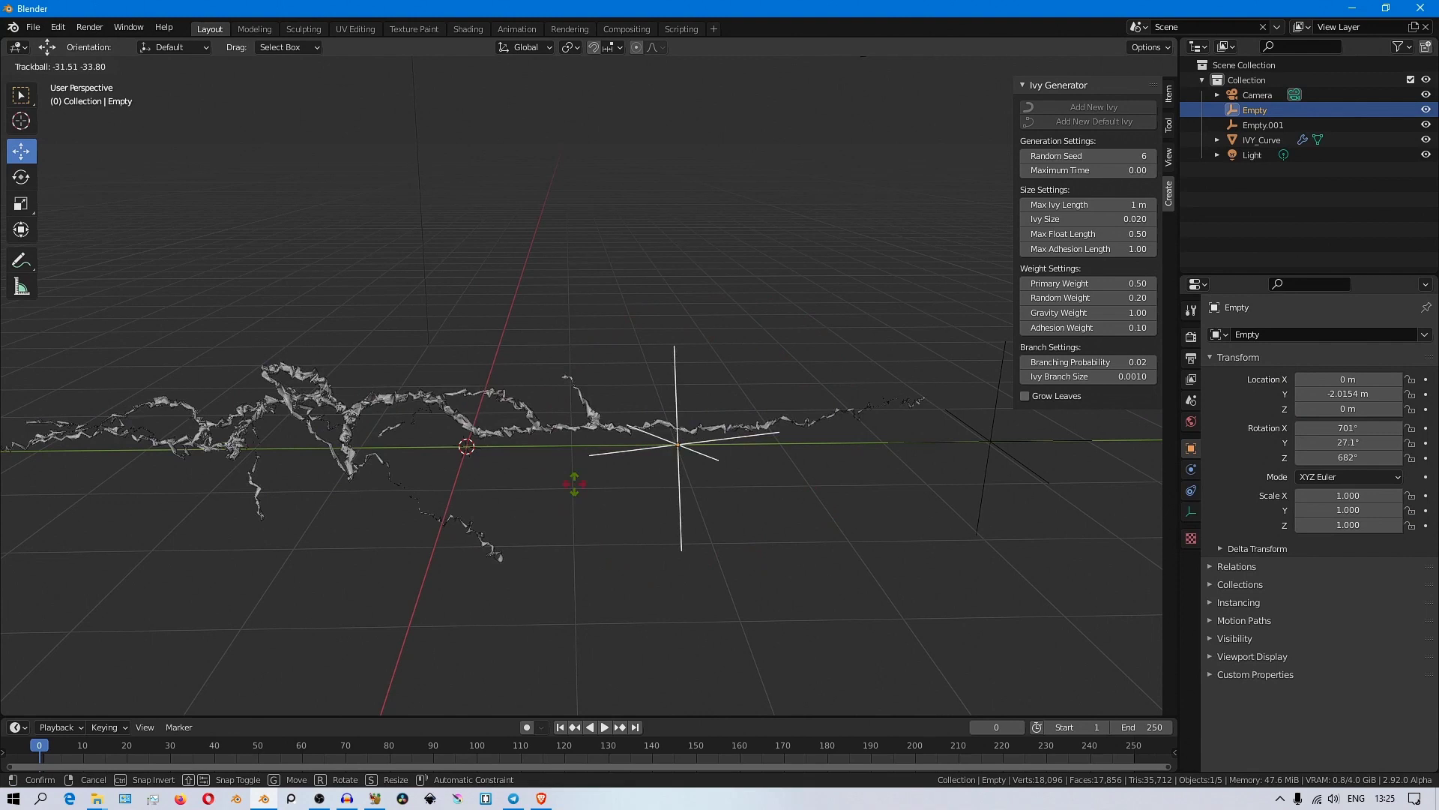
{"action": "right_click", "coordinate": [575, 482]}
- Return to the ivy mesh's Clouds texture and set its size to 0.13
{"action": "left_click", "coordinate": [1189, 539]}
{"action": "key", "text": "ctrl+z"}
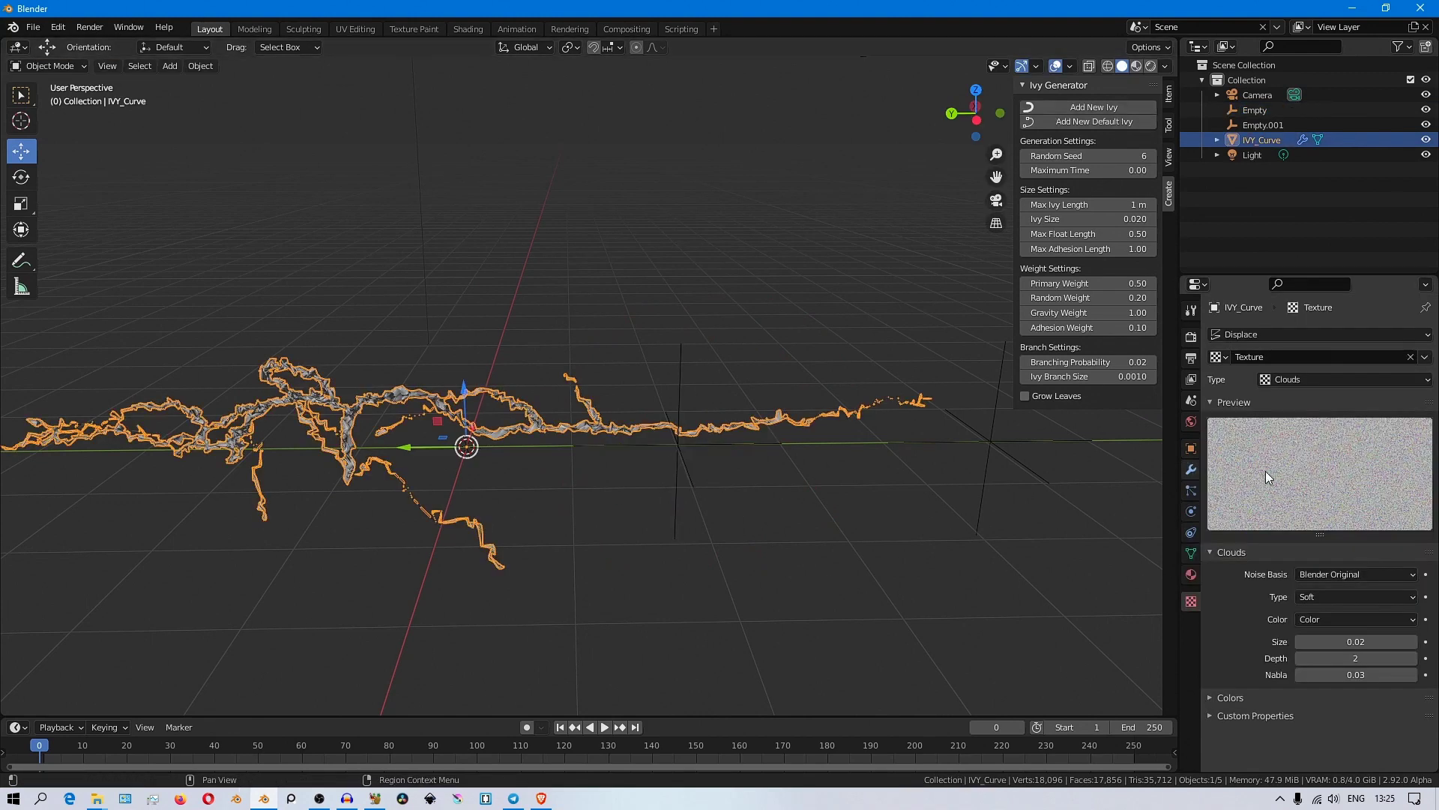
{"action": "mouse_move", "coordinate": [1355, 641]}
{"action": "left_mouse_down"}
{"action": "mouse_move", "coordinate": [1415, 642]}
{"action": "mouse_move", "coordinate": [1355, 641]}
{"action": "left_mouse_up"}
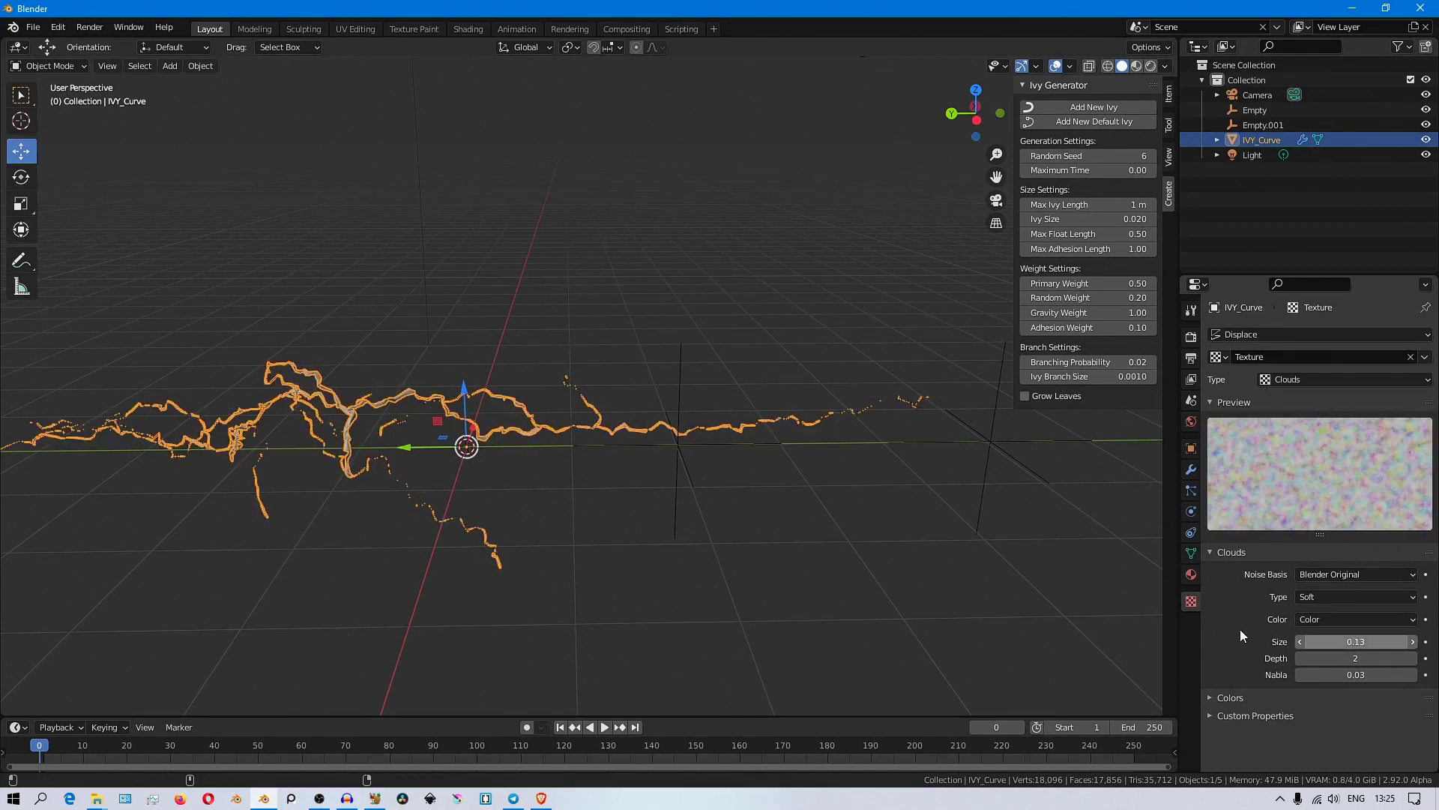
- Test the displacement again by trying to move and freely rotate the nearer empty, and reselect the ivy mesh
{"action": "left_click", "coordinate": [684, 457]}
{"action": "key", "text": "g"}
{"action": "key", "text": "r"}
{"action": "key", "text": "r"}
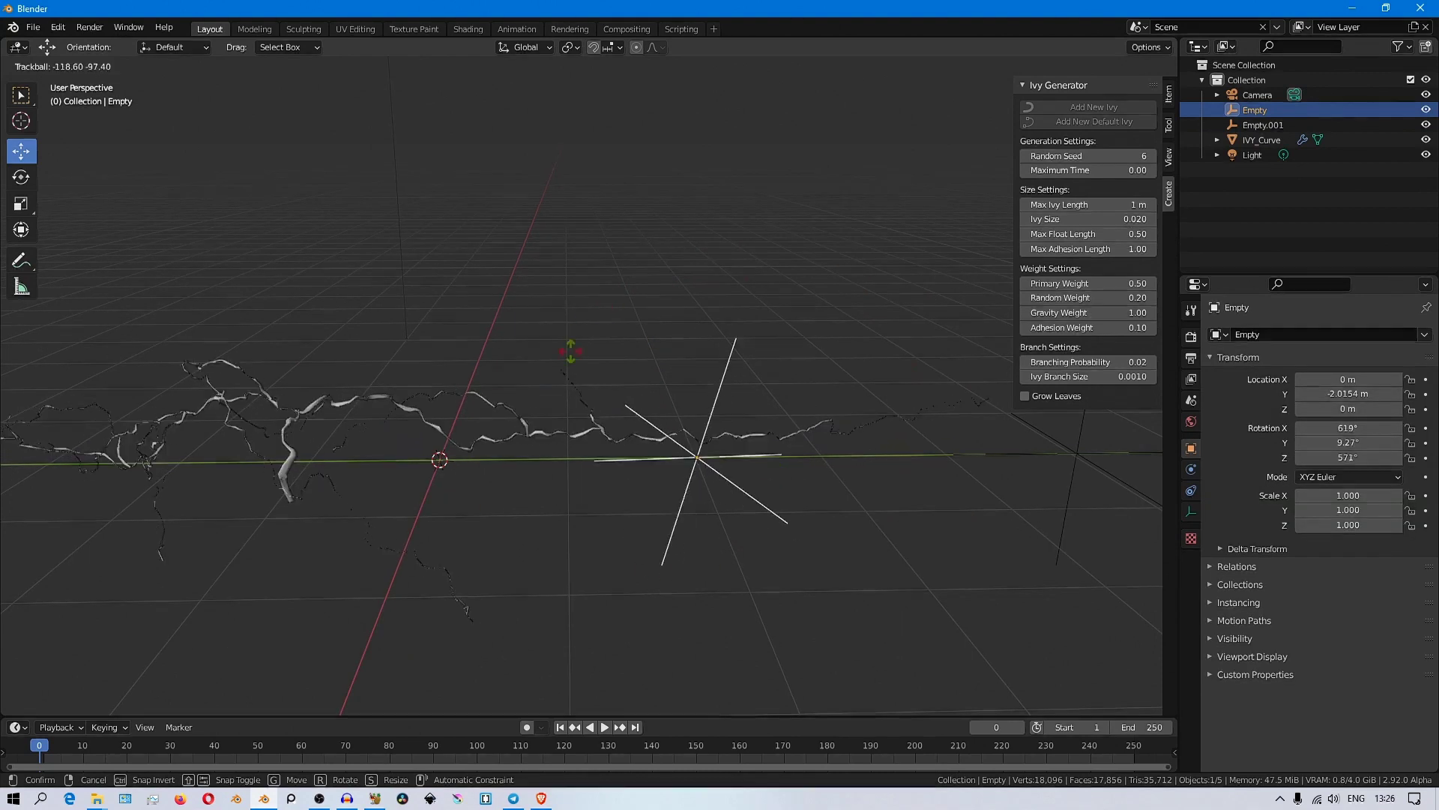
{"action": "key", "text": "Escape"}
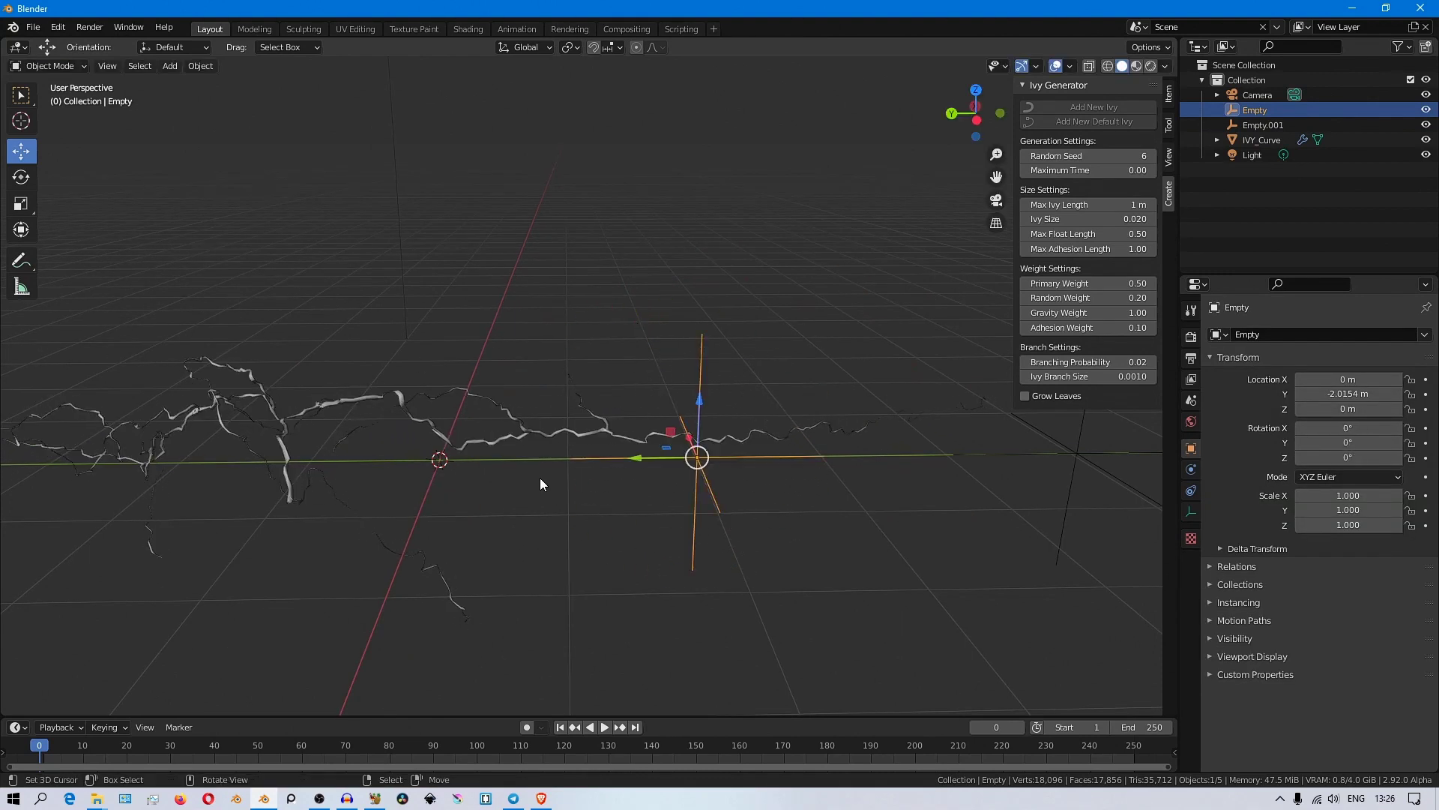
{"action": "left_click", "coordinate": [541, 424]}
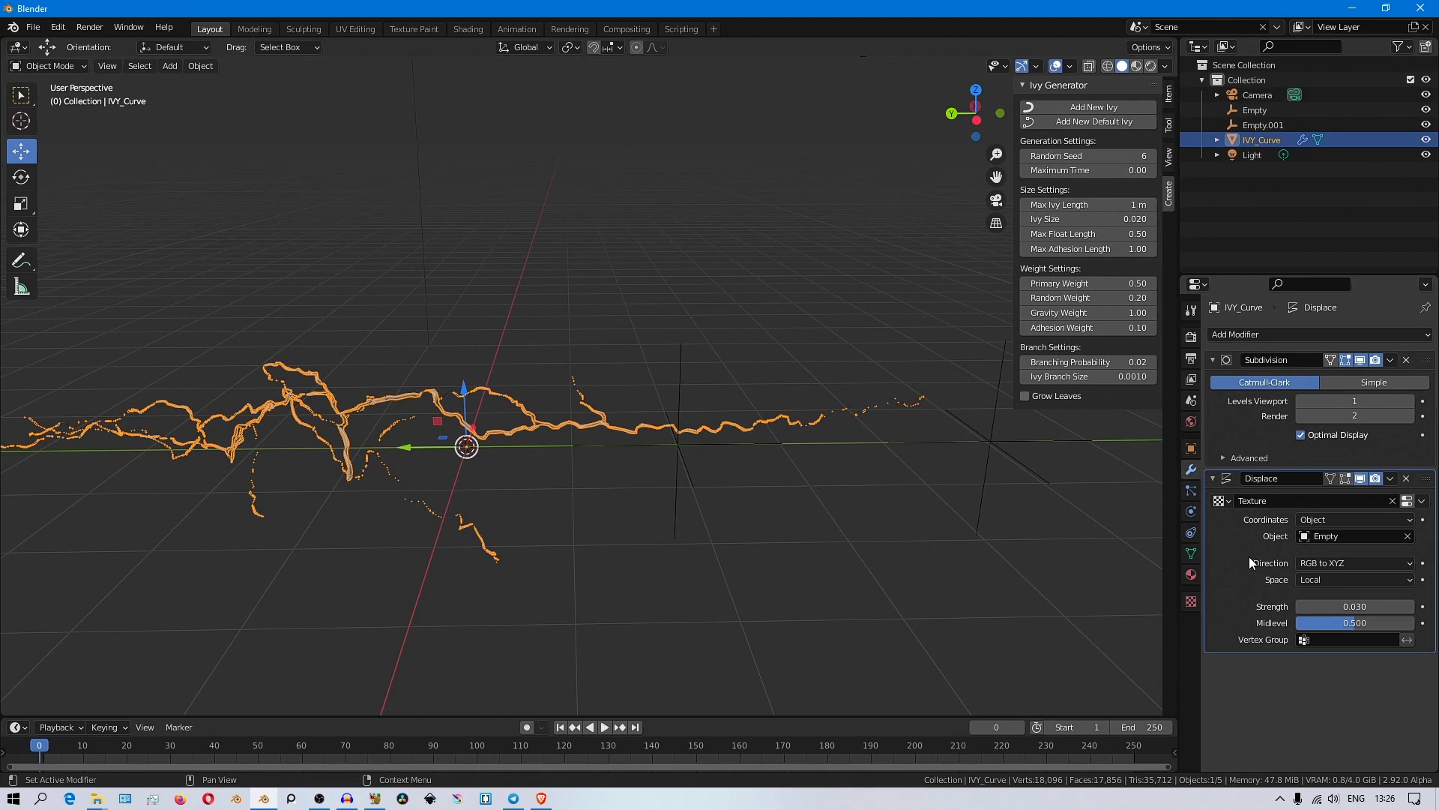
- Duplicate the ivy mesh's Displace modifier and turn off the original's display in the viewport
{"action": "key", "text": "shift+d"}
{"action": "scroll", "coordinate": [1244, 540], "scroll_direction": "down", "scroll_amount": 2}
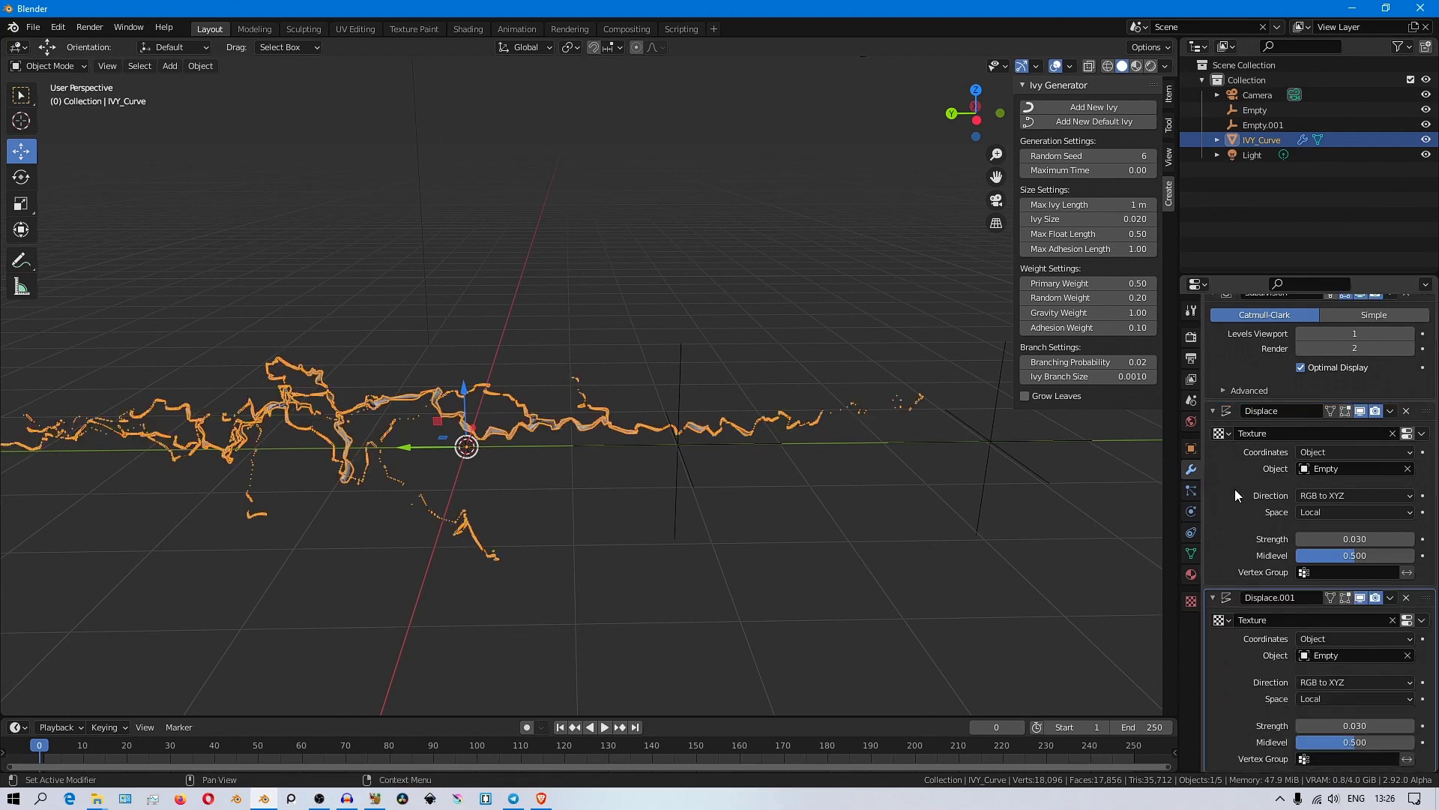
{"action": "left_click", "coordinate": [1360, 411]}
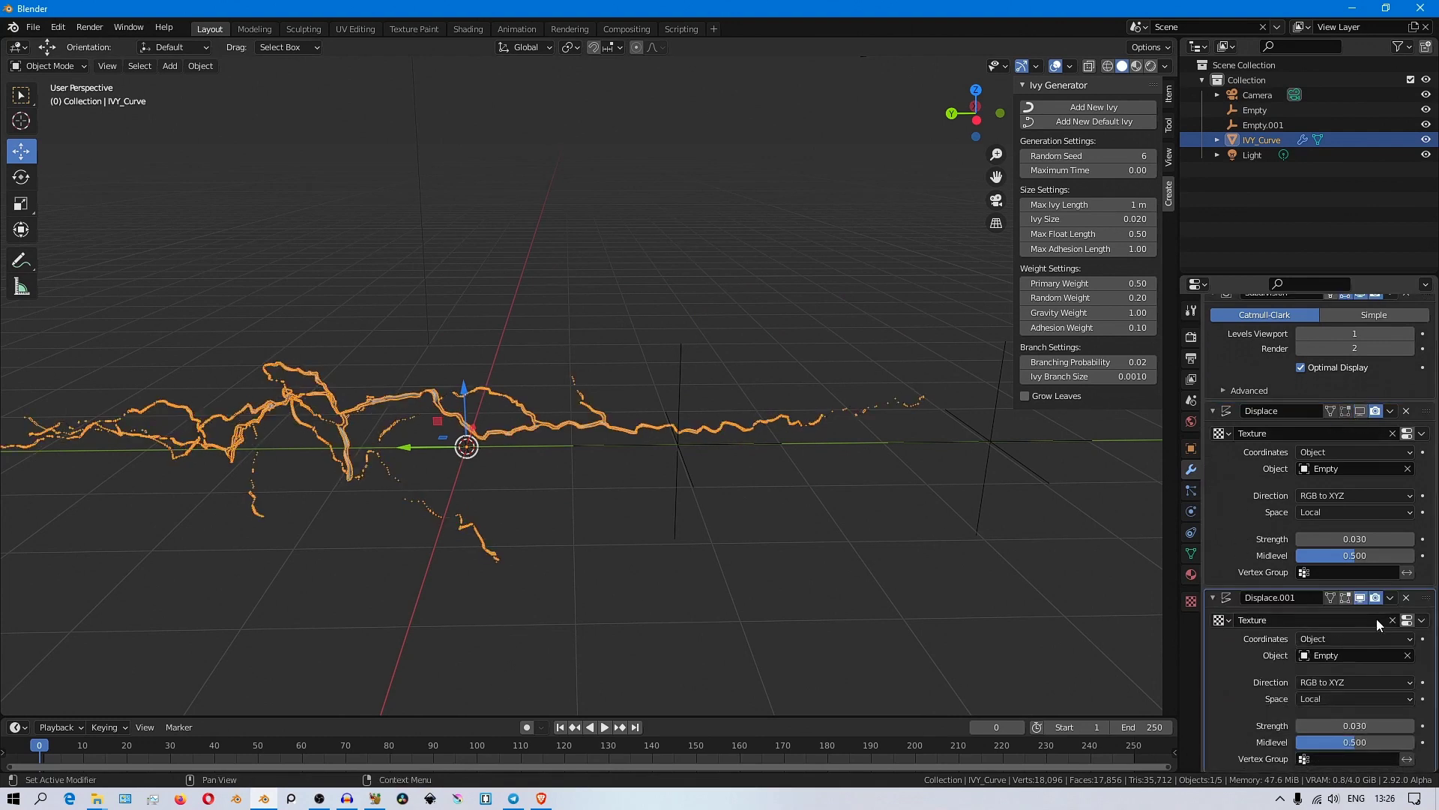
- Replace the shared texture of the duplicated Displace modifier with a new texture of its own
{"action": "left_click", "coordinate": [1406, 621]}
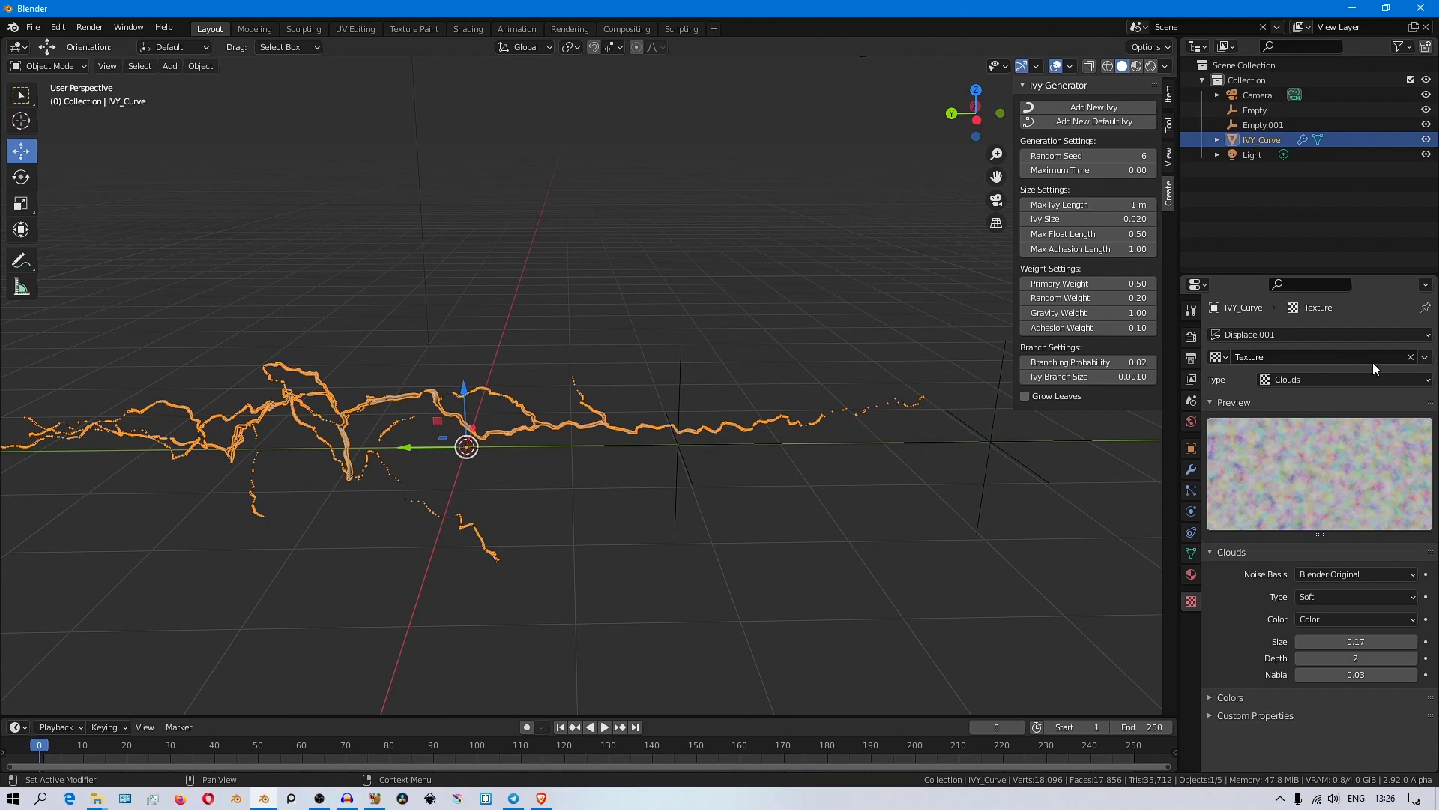
{"action": "left_click", "coordinate": [1193, 472]}
{"action": "scroll", "coordinate": [1327, 669], "scroll_direction": "down", "scroll_amount": 1}
{"action": "left_click", "coordinate": [1392, 657]}
{"action": "left_click", "coordinate": [1357, 657]}
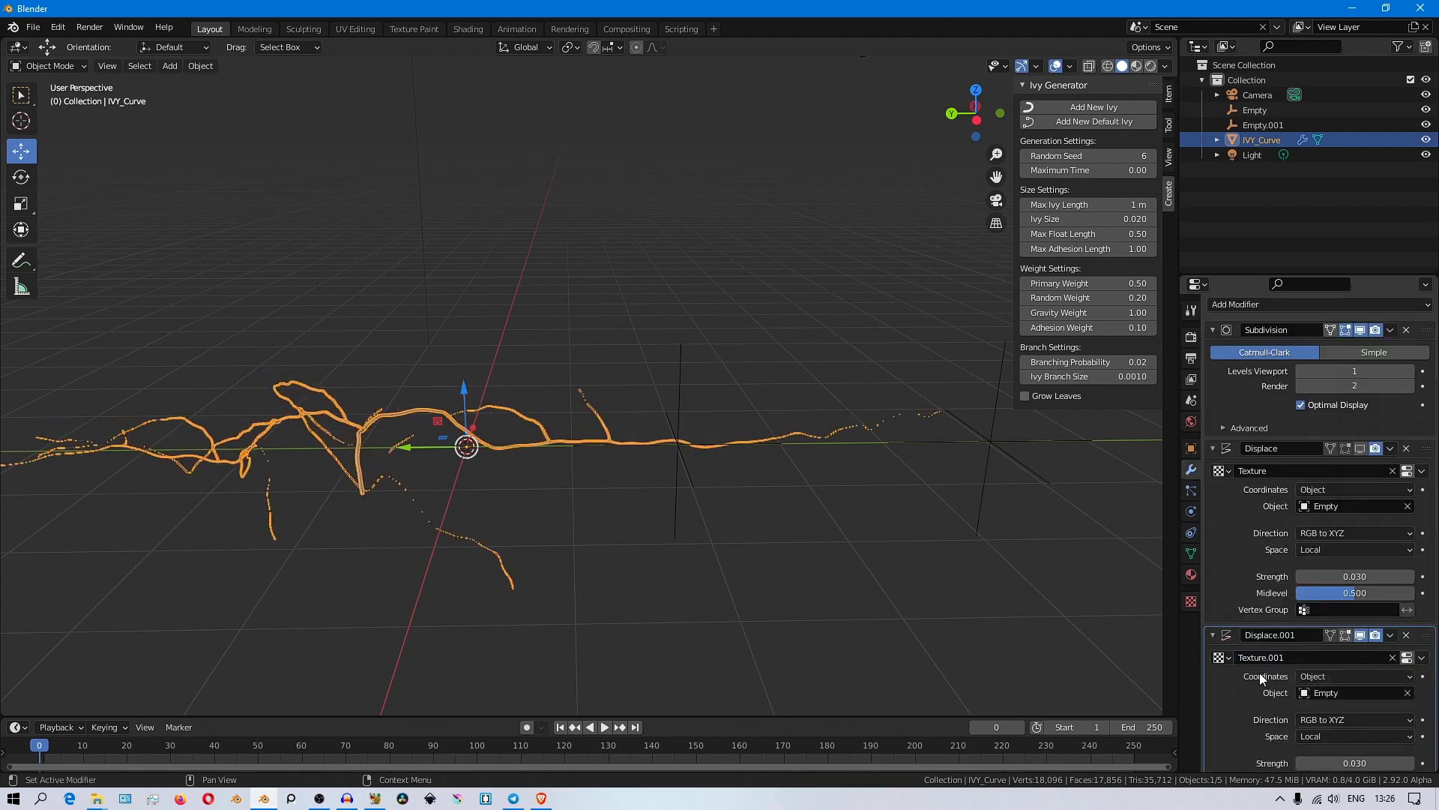
- Make the duplicate's new texture a Clouds texture with Color output and a size of 1.45
{"action": "left_click", "coordinate": [1406, 658]}
{"action": "left_click", "coordinate": [1305, 379]}
{"action": "left_click", "coordinate": [1303, 428]}
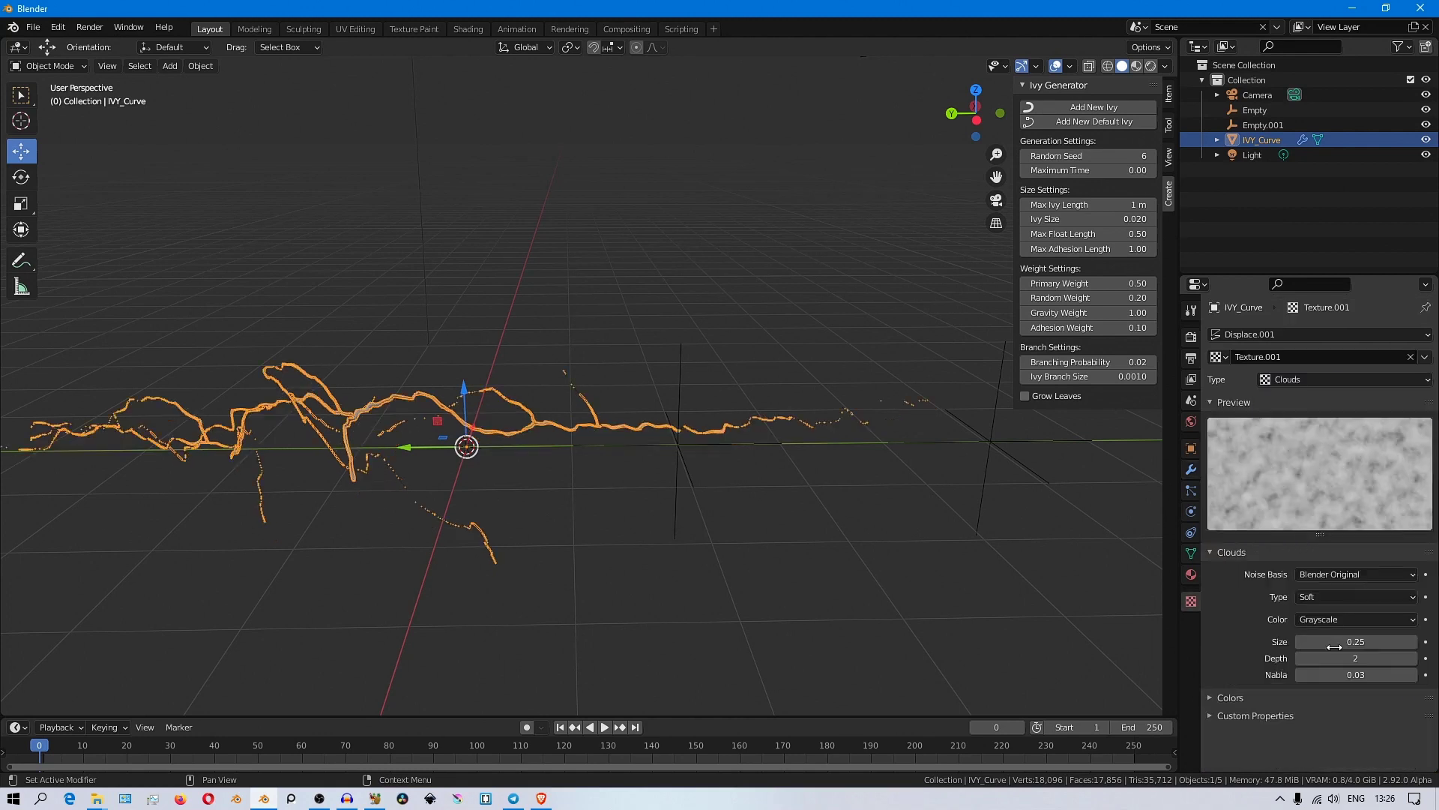
{"action": "left_click", "coordinate": [1321, 653]}
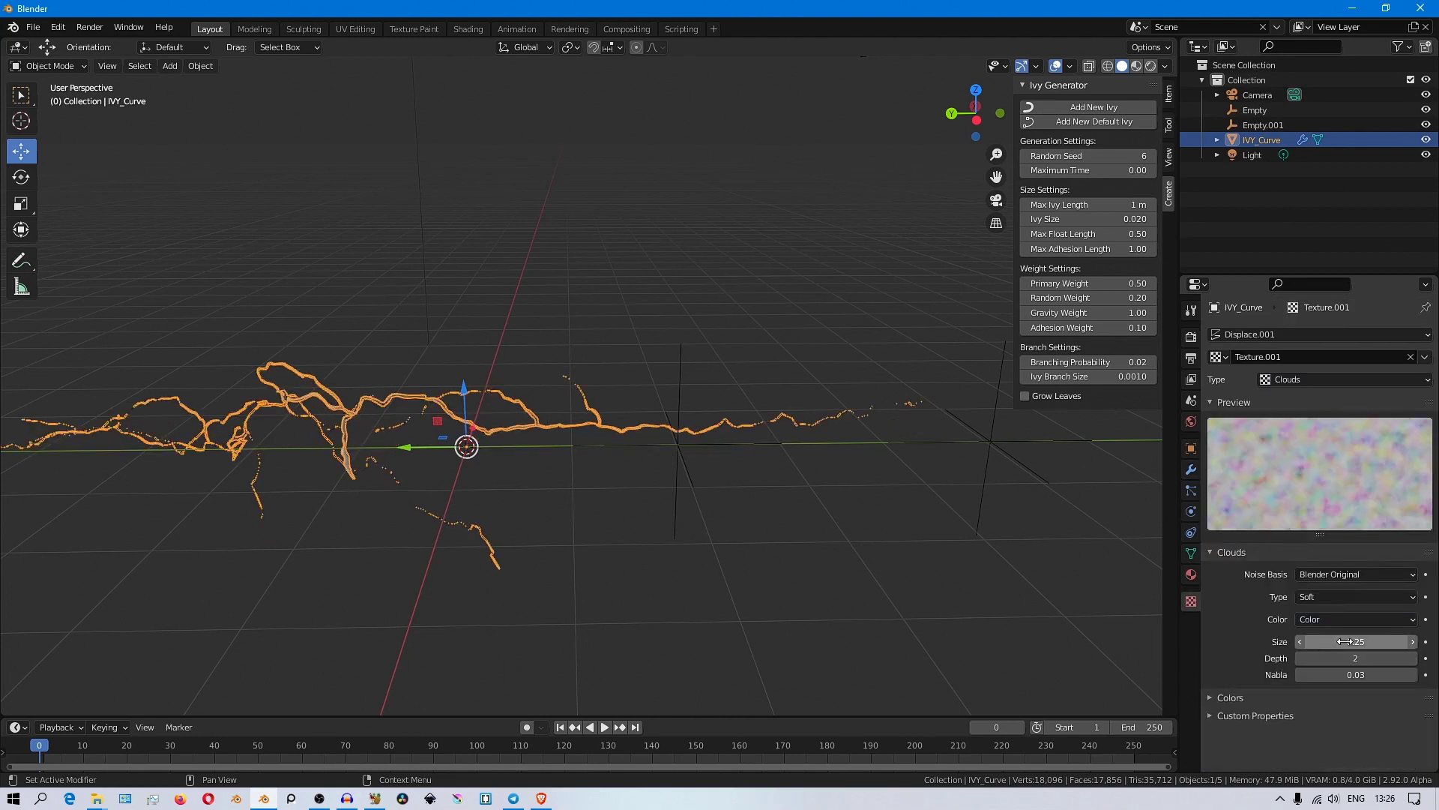
{"action": "left_click_drag", "start_coordinate": [1355, 642], "coordinate": [1417, 641]}
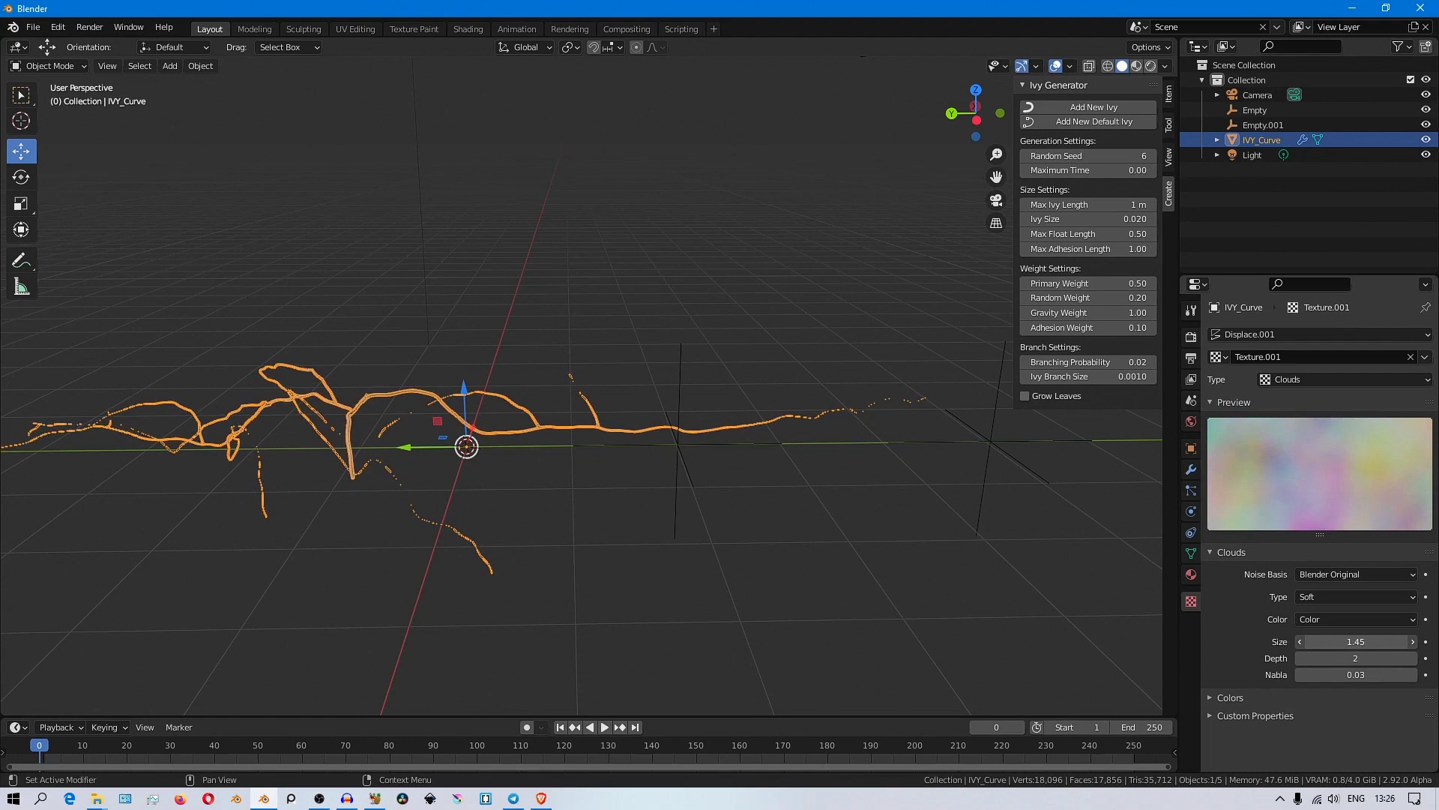
- Collapse the original Displace modifier, then set the duplicate's strength to 0.160 and its coordinate object to Empty.001
{"action": "left_click", "coordinate": [1191, 470]}
{"action": "scroll", "coordinate": [1337, 390], "scroll_direction": "down", "scroll_amount": 3}
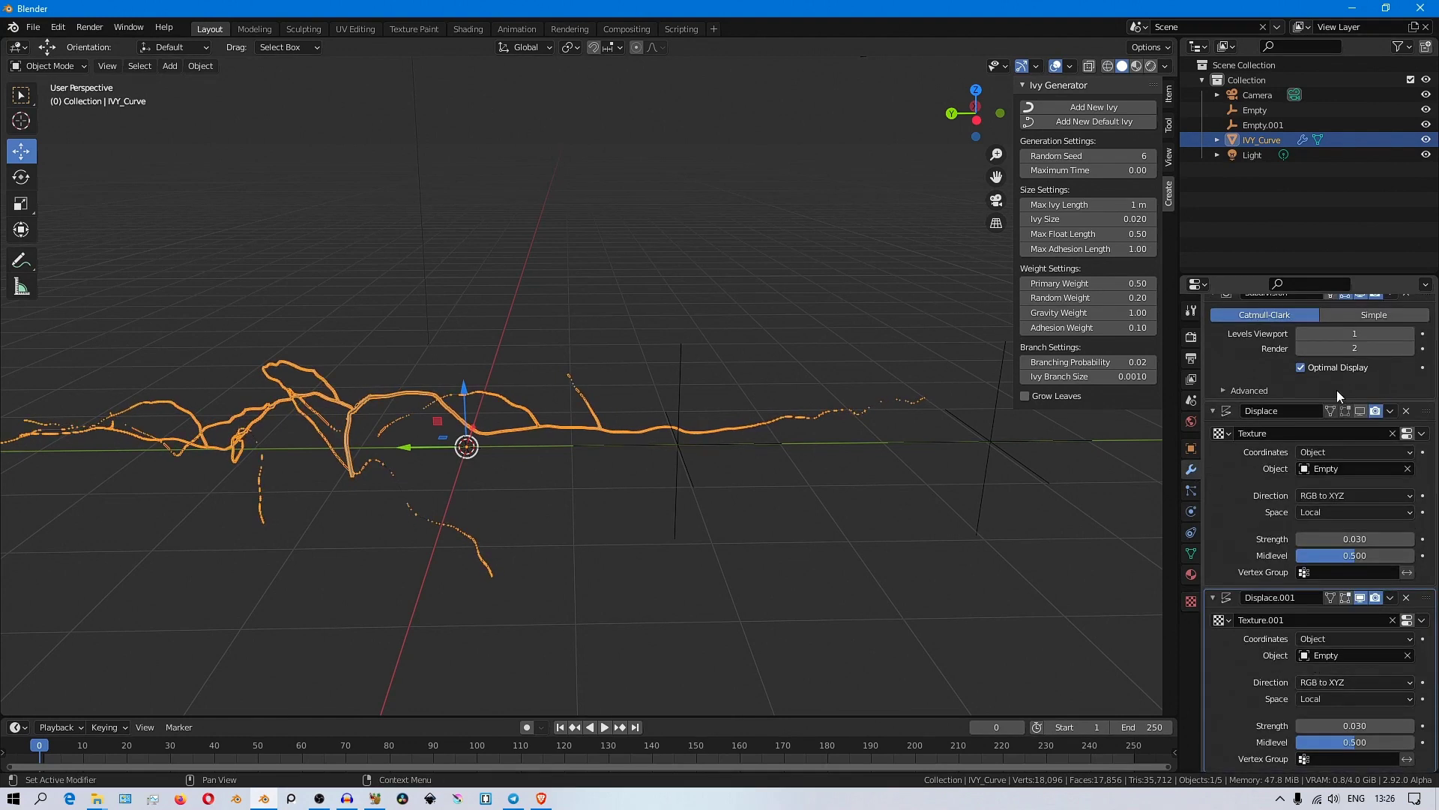
{"action": "left_click", "coordinate": [1229, 411]}
{"action": "mouse_move", "coordinate": [1354, 628]}
{"action": "left_mouse_down"}
{"action": "mouse_move", "coordinate": [1387, 627]}
{"action": "mouse_move", "coordinate": [1326, 628]}
{"action": "mouse_move", "coordinate": [1378, 627]}
{"action": "left_mouse_up"}
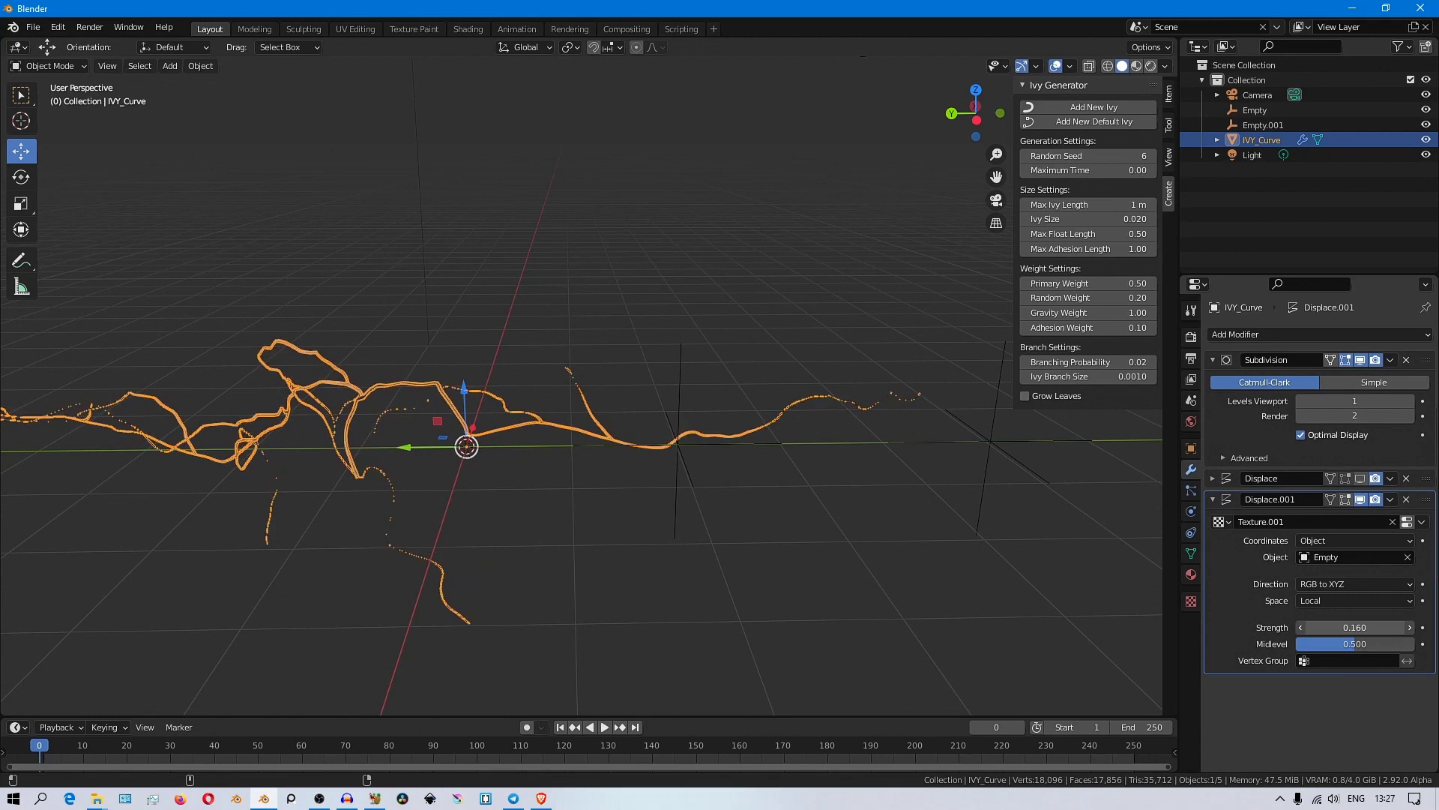
{"action": "left_click", "coordinate": [1404, 560]}
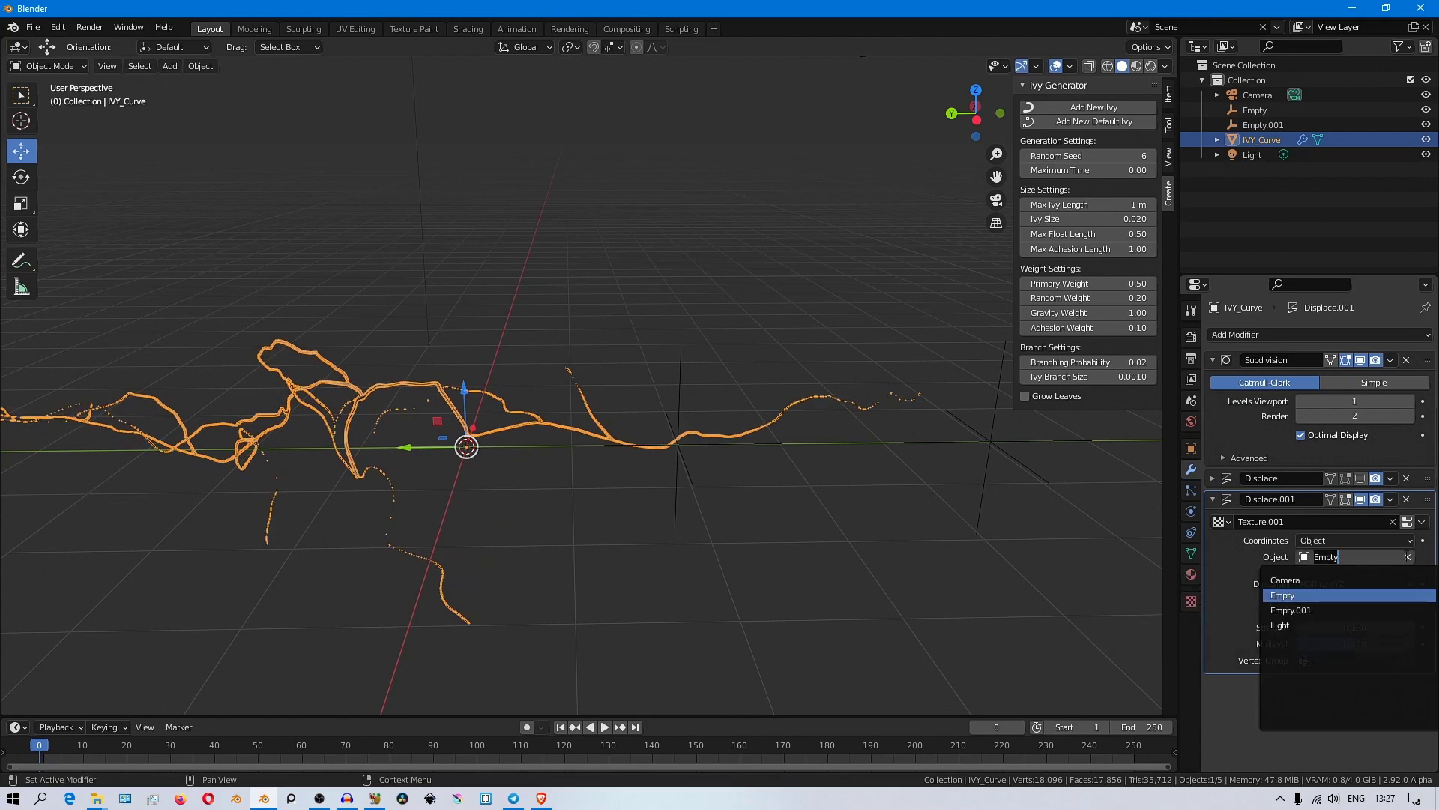
- Scale up the farther empty, Empty.001, to test its effect on the second displacement
{"action": "left_click", "coordinate": [1005, 434]}
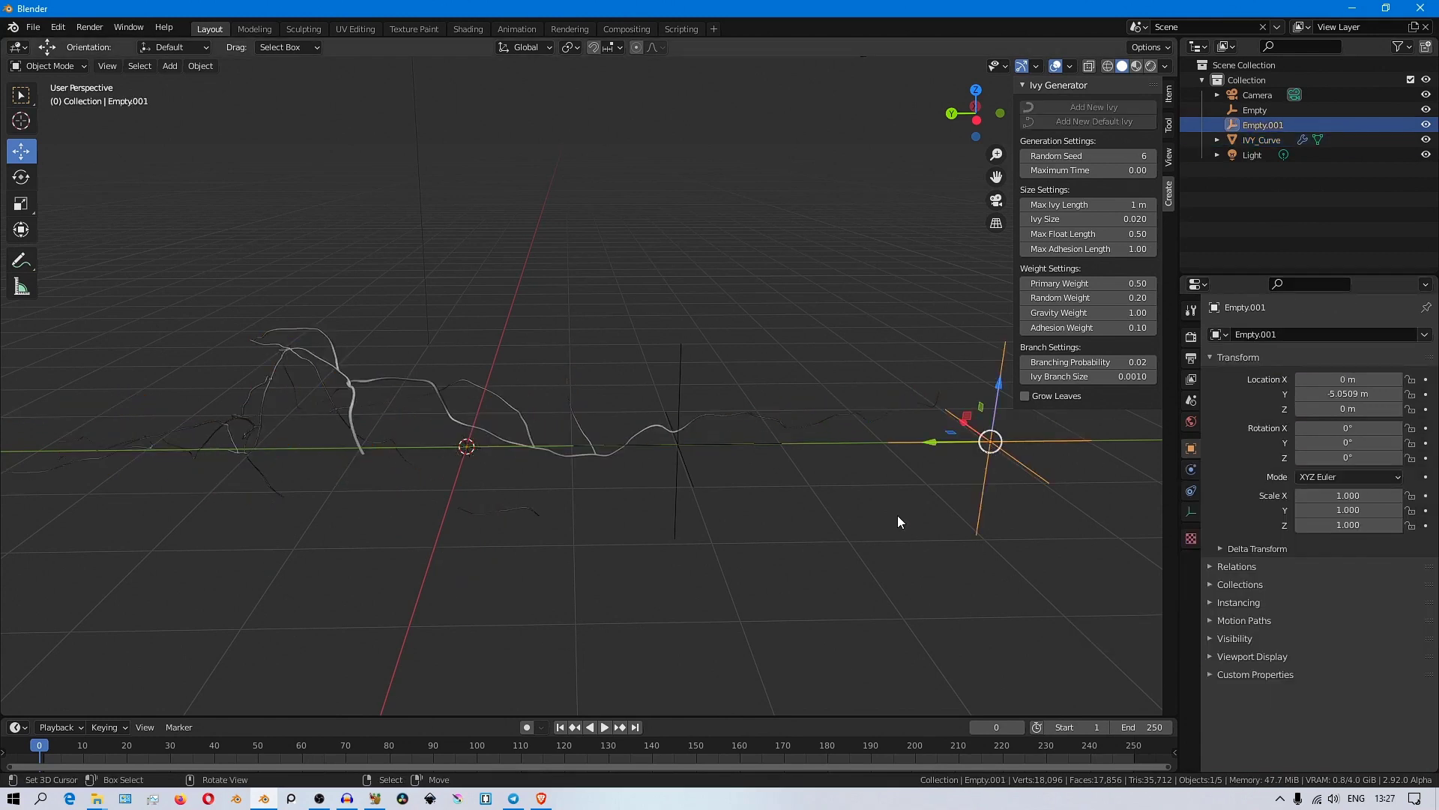
{"action": "left_click", "coordinate": [784, 570]}
{"action": "key", "text": "s"}
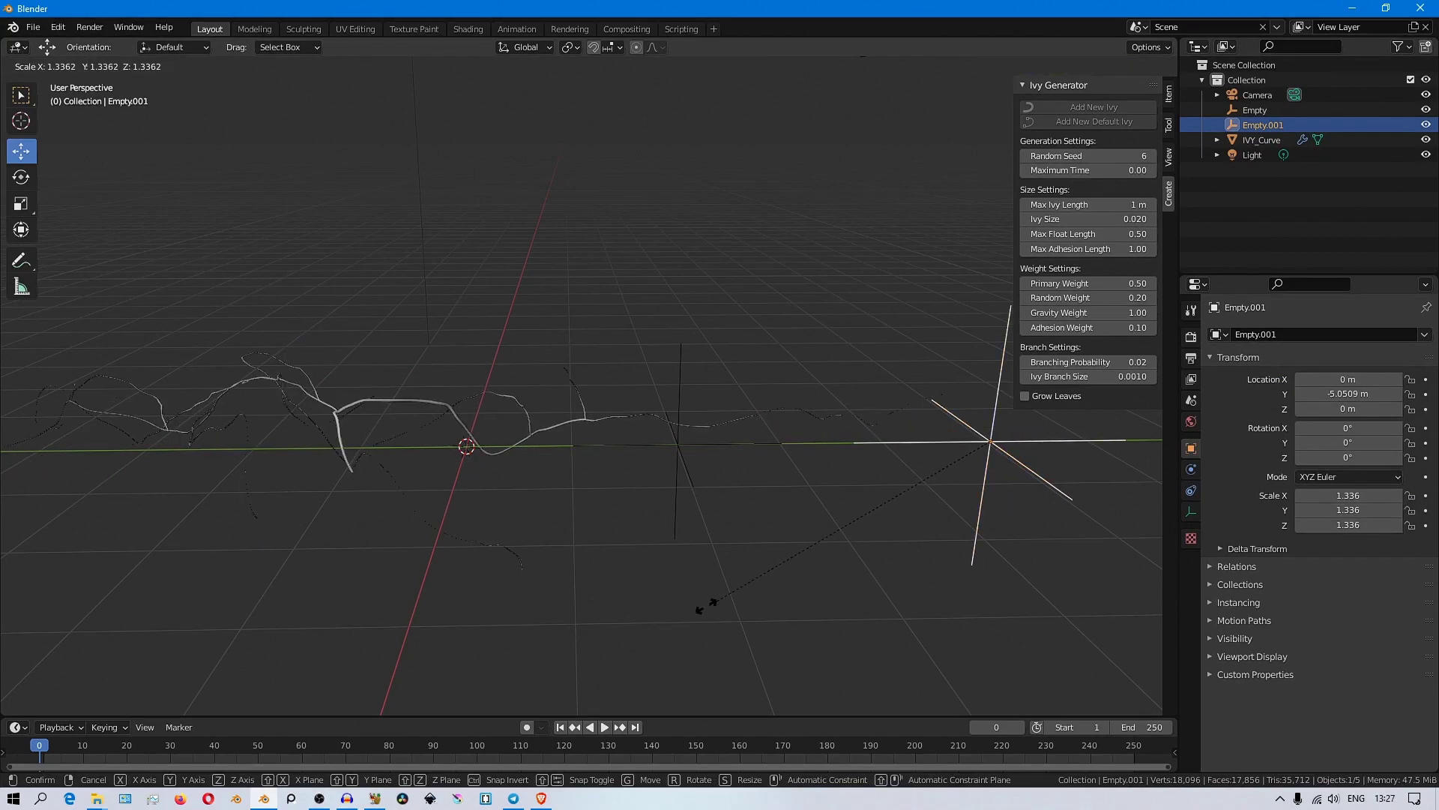
{"action": "left_click", "coordinate": [659, 612]}
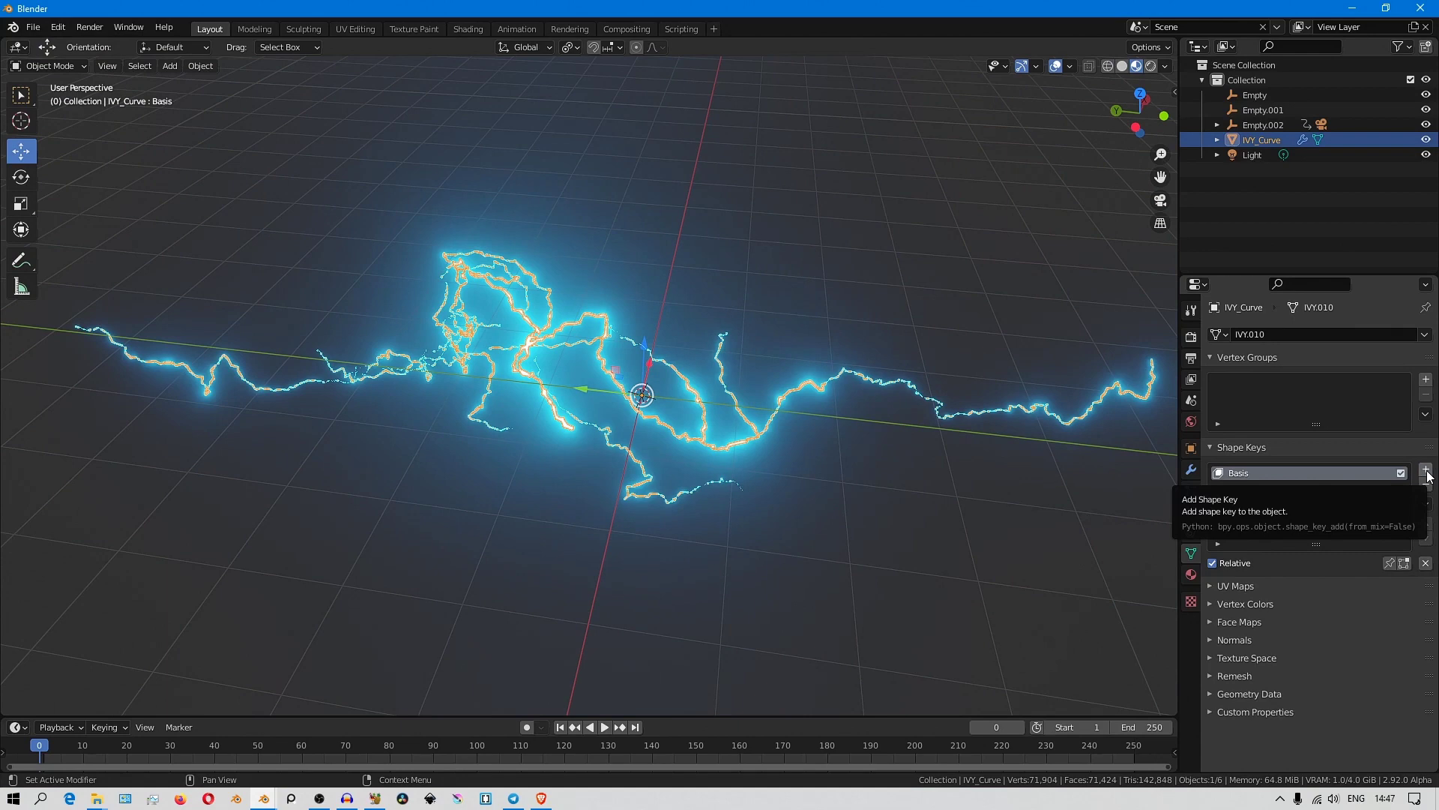
- Add a shape key after Basis and select one long linked branch of the bolt in Edit Mode
{"action": "left_click", "coordinate": [1426, 471]}
{"action": "key", "text": "Tab"}
{"action": "middle_click_drag", "start_coordinate": [525, 360], "coordinate": [743, 560]}
{"action": "key", "text": "alt+a"}
{"action": "key", "text": "l"}
{"action": "scroll", "coordinate": [572, 397], "scroll_direction": "up", "scroll_amount": 2}
{"action": "key", "text": "alt+a"}
{"action": "key", "text": "l"}
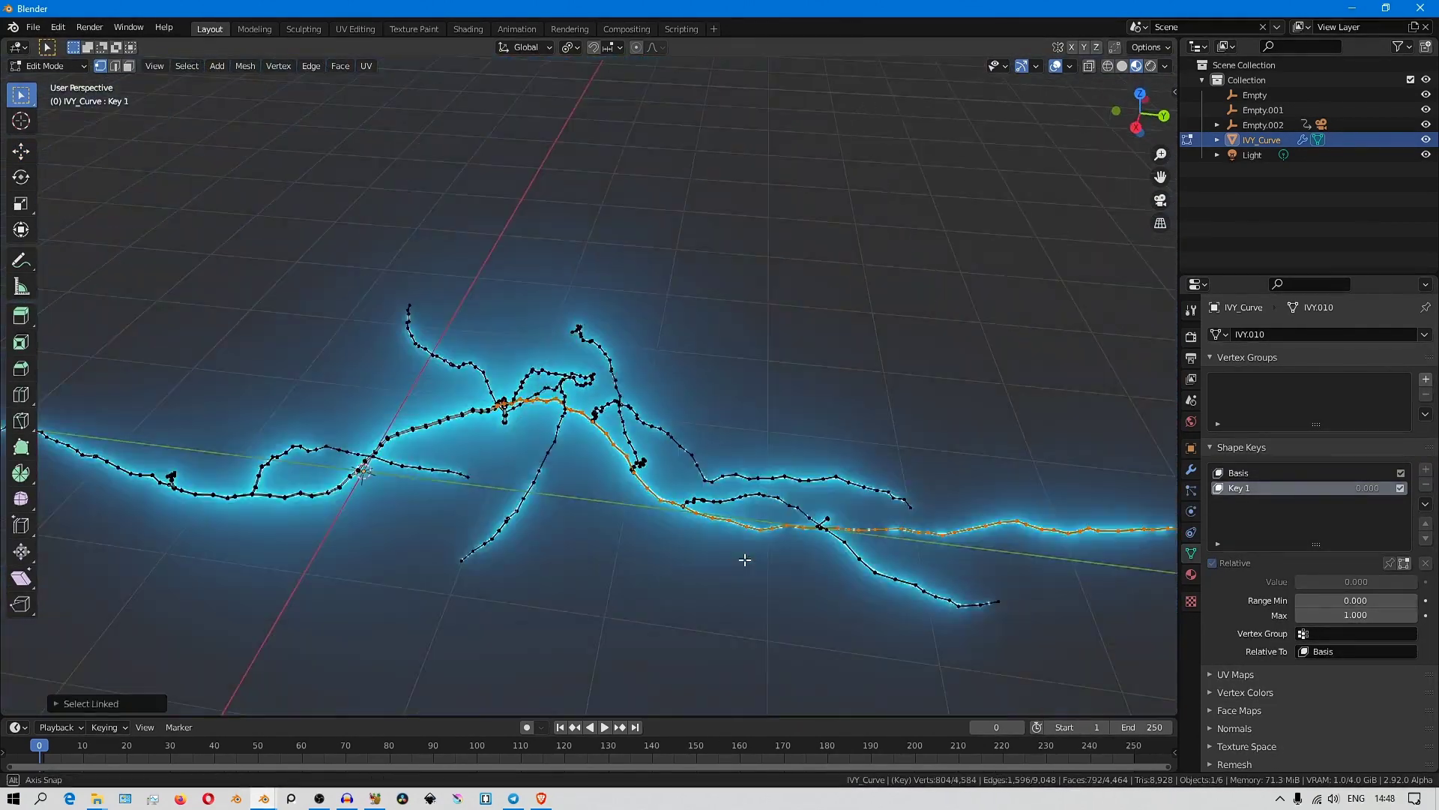
- Place the 3D cursor at the long branch's base and rotate the branch around it
{"action": "scroll", "coordinate": [743, 559], "scroll_direction": "up", "scroll_amount": 5}
{"action": "right_click", "coordinate": [363, 380], "text": "shift"}
{"action": "middle_click_drag", "start_coordinate": [363, 381], "coordinate": [896, 392]}
{"action": "key", "text": "r"}
{"action": "left_click", "coordinate": [645, 421]}
- Select a short linked side branch near the raised main branch and rotate it
{"action": "scroll", "coordinate": [646, 420], "scroll_direction": "down", "scroll_amount": 4}
{"action": "middle_click_drag", "start_coordinate": [646, 420], "coordinate": [543, 417]}
{"action": "key", "text": "l"}
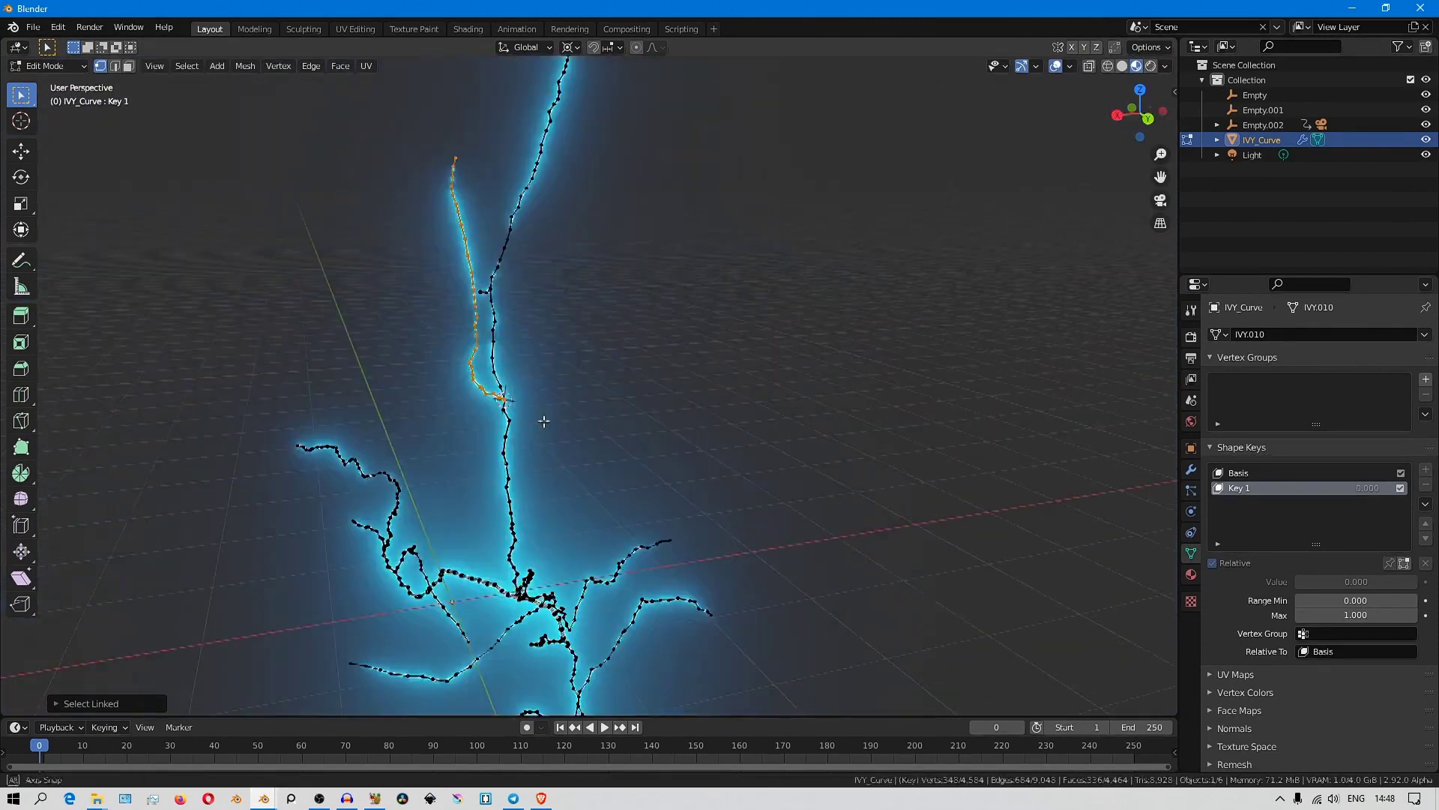
{"action": "key", "text": "r"}
{"action": "left_click", "coordinate": [664, 272]}
- Turn on proportional editing and select the long linked branch on the opposite side of the bolt
{"action": "scroll", "coordinate": [664, 272], "scroll_direction": "down", "scroll_amount": 3}
{"action": "key", "text": "o"}
{"action": "left_click", "coordinate": [743, 361]}
{"action": "scroll", "coordinate": [582, 385], "scroll_direction": "up", "scroll_amount": 4}
{"action": "middle_click_drag", "start_coordinate": [742, 362], "coordinate": [728, 303]}
{"action": "key", "text": "l"}
{"action": "scroll", "coordinate": [728, 303], "scroll_direction": "down", "scroll_amount": 2}
{"action": "left_click", "coordinate": [728, 303]}
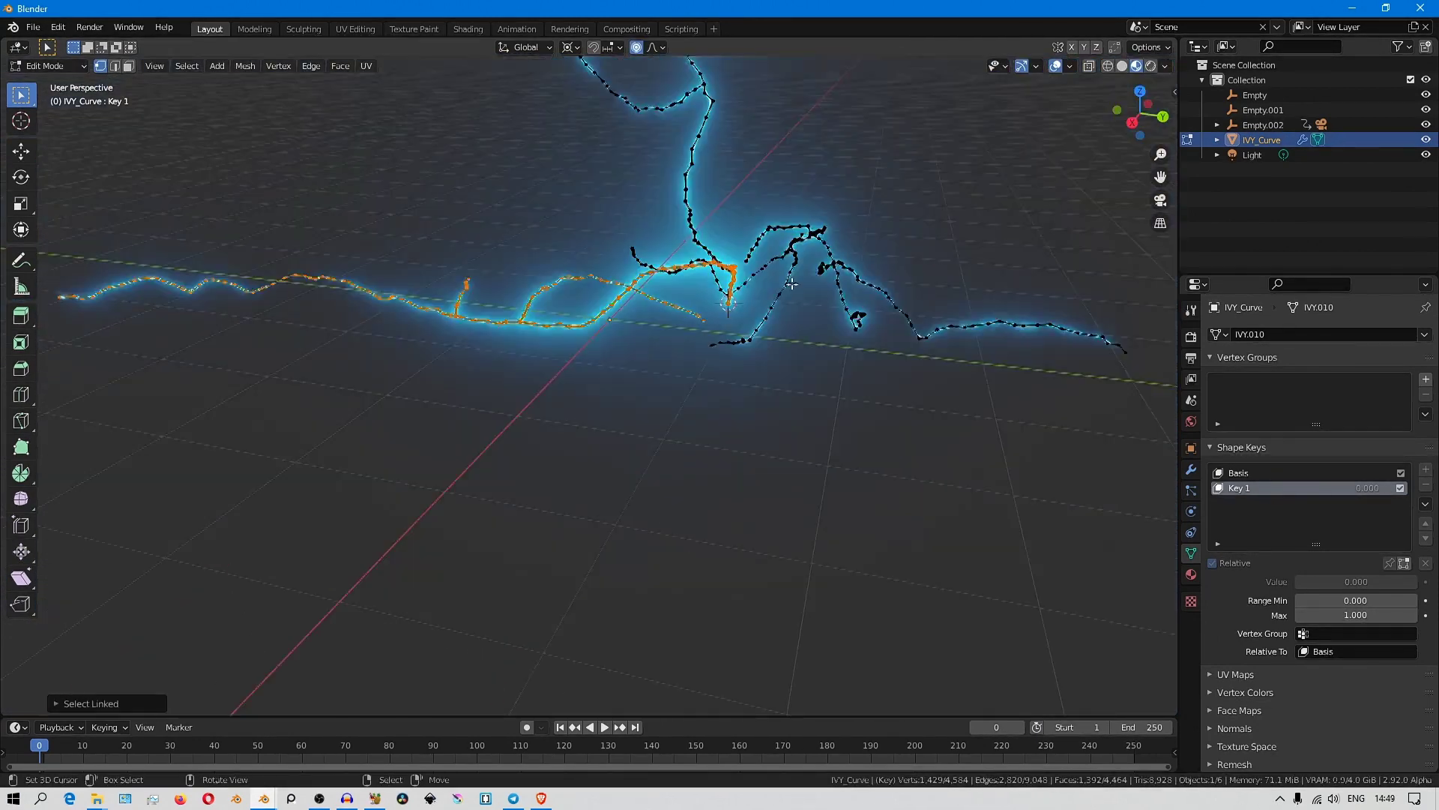
- Place the 3D cursor at the selected branch's base and rotate the branch freely with a trackball rotation
{"action": "right_click", "coordinate": [788, 378]}
{"action": "scroll", "coordinate": [787, 379], "scroll_direction": "down", "scroll_amount": 1}
{"action": "middle_click_drag", "start_coordinate": [787, 379], "coordinate": [823, 501], "text": "shift"}
{"action": "left_click", "coordinate": [550, 128], "text": "shift"}
{"action": "key", "text": "r"}
{"action": "key", "text": "r"}
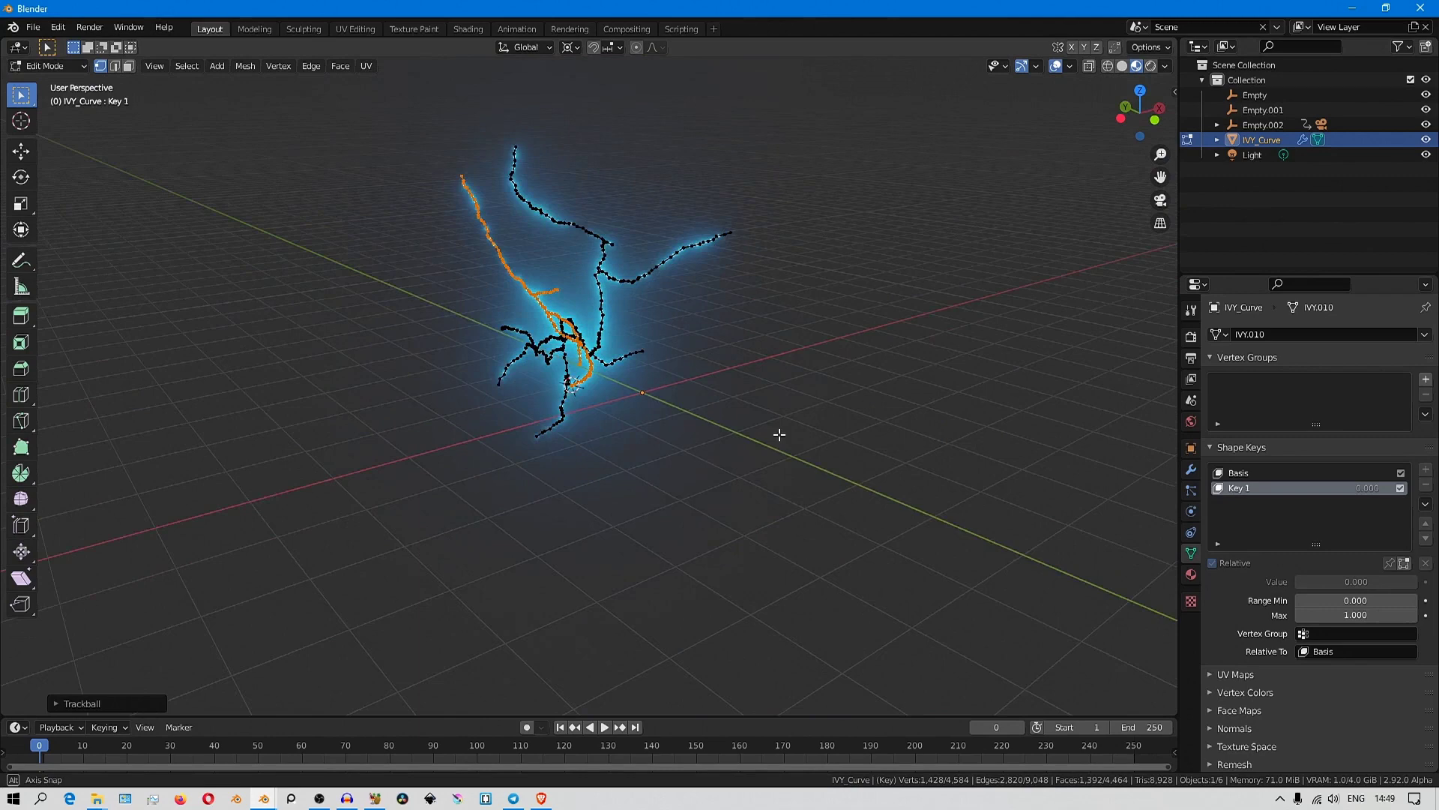
- Leave Edit Mode and preview the Key 1 deformation by varying its value, ending at 0
{"action": "middle_click_drag", "start_coordinate": [779, 434], "coordinate": [570, 427]}
{"action": "key", "text": "Tab"}
{"action": "left_click_drag", "start_coordinate": [1347, 584], "coordinate": [1297, 584]}
- Return to Edit Mode and scale the selected branch in the shape key
{"action": "key", "text": "Tab"}
{"action": "scroll", "coordinate": [780, 420], "scroll_direction": "up", "scroll_amount": 4}
{"action": "key", "text": "s"}
{"action": "left_click", "coordinate": [824, 422]}
{"action": "middle_click_drag", "start_coordinate": [825, 422], "coordinate": [733, 370]}
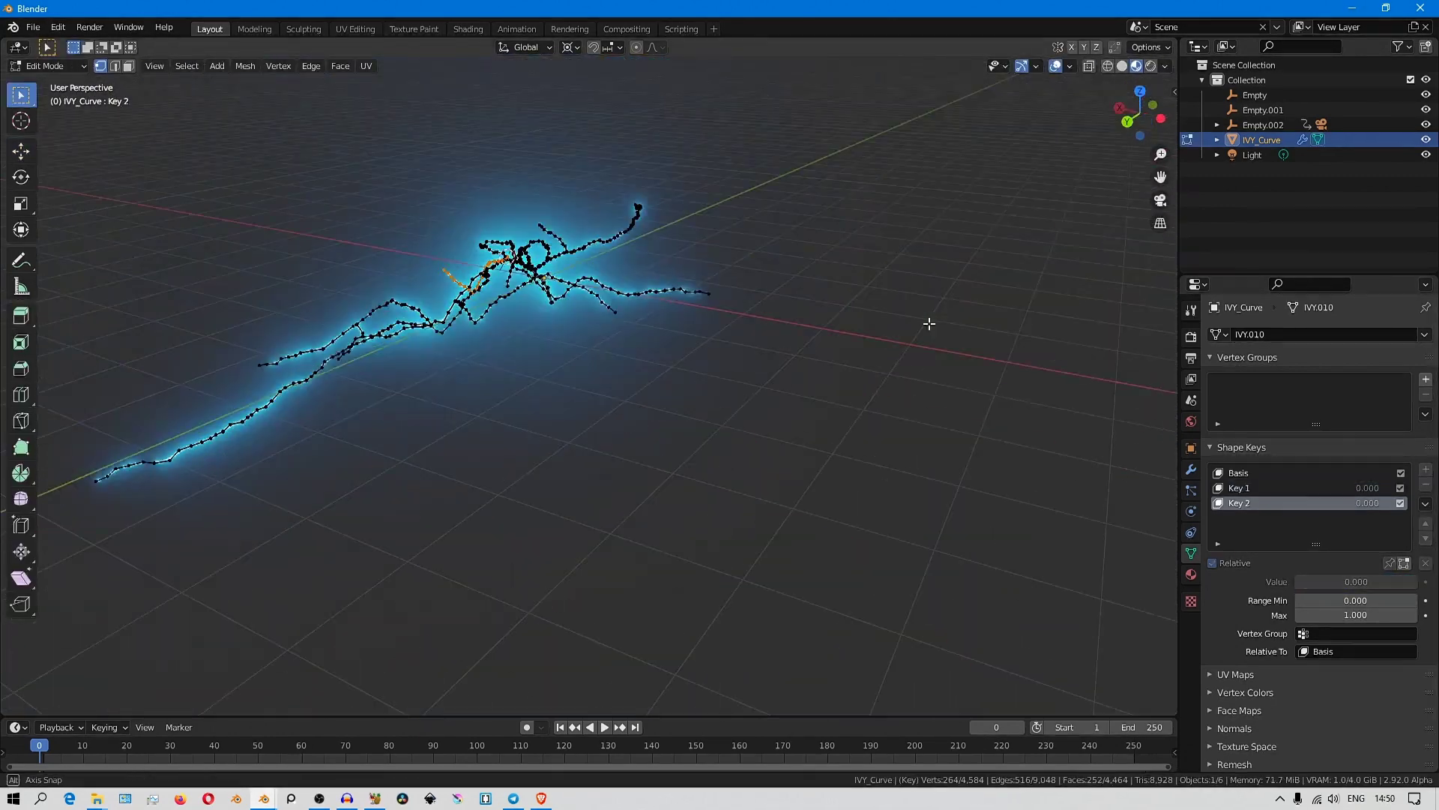
{"action": "middle_click_drag", "start_coordinate": [928, 321], "coordinate": [788, 487]}
- Select another linked branch and rotate it freely, then scale a further linked branch
{"action": "scroll", "coordinate": [748, 465], "scroll_direction": "up", "scroll_amount": 3}
{"action": "key", "text": "l"}
{"action": "key", "text": "r"}
{"action": "key", "text": "r"}
{"action": "left_click", "coordinate": [748, 466]}
{"action": "key", "text": "l"}
{"action": "key", "text": "s"}
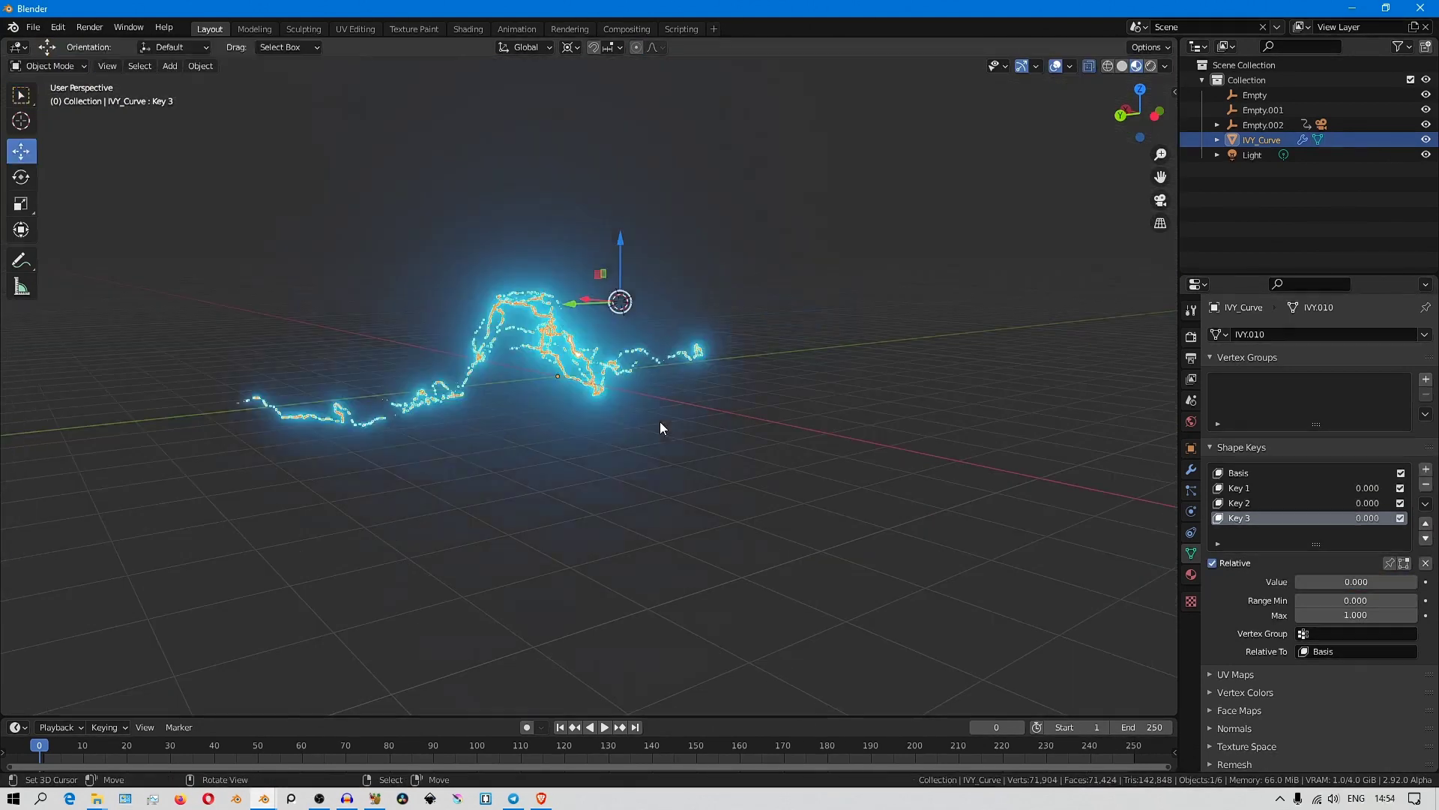
- Preview the Key 3 and Key 2 deformations, returning each value to 0, and make Key 1 active
{"action": "middle_click_drag", "start_coordinate": [661, 422], "coordinate": [803, 444]}
{"action": "mouse_move", "coordinate": [1311, 582]}
{"action": "left_mouse_down"}
{"action": "mouse_move", "coordinate": [1417, 581]}
{"action": "mouse_move", "coordinate": [1297, 582]}
{"action": "left_mouse_up"}
{"action": "left_click", "coordinate": [664, 338]}
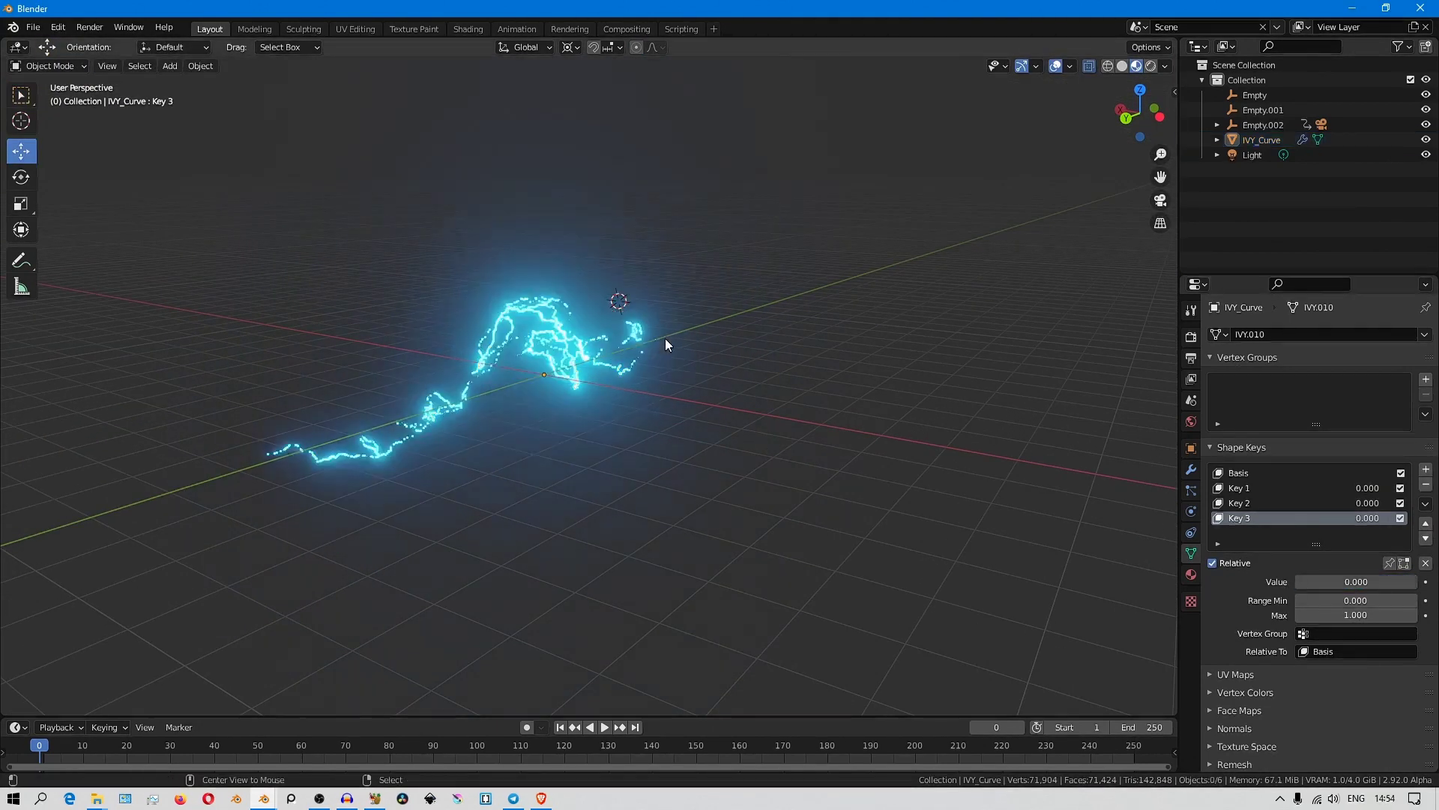
{"action": "left_click", "coordinate": [1240, 502]}
{"action": "left_click_drag", "start_coordinate": [1403, 582], "coordinate": [1297, 581]}
{"action": "left_click", "coordinate": [1240, 488]}
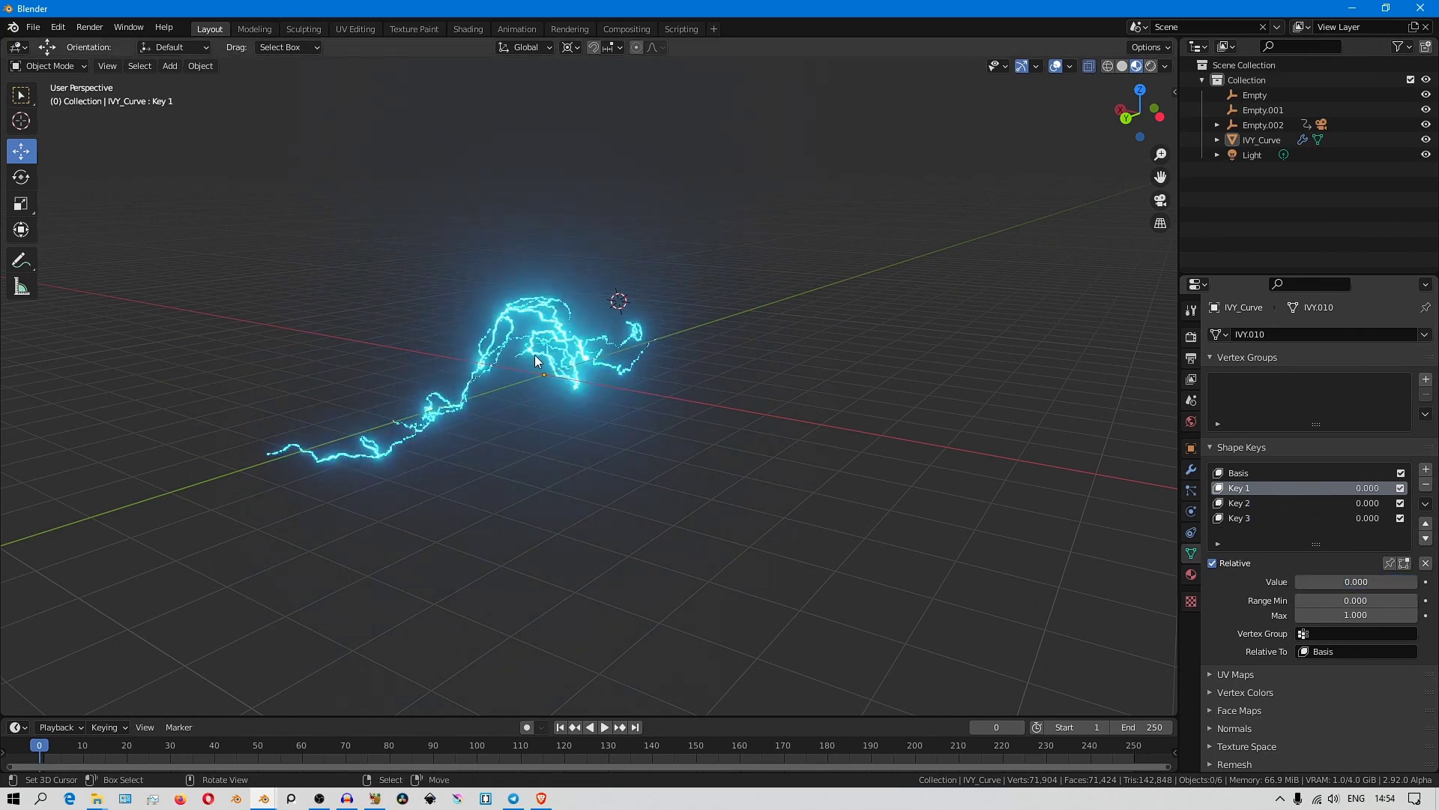
{"action": "middle_click_drag", "start_coordinate": [537, 361], "coordinate": [691, 370]}
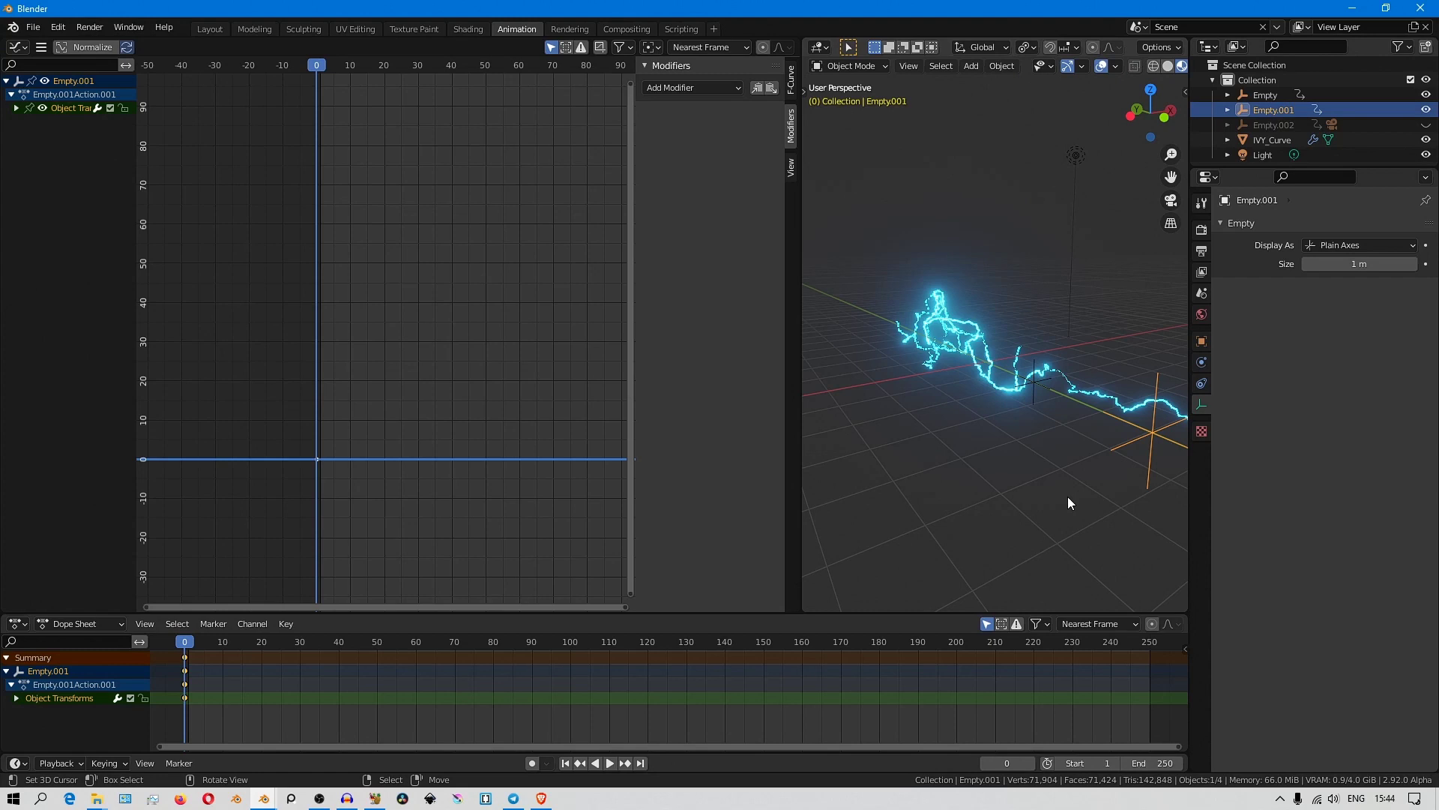
- Select the nearer empty and keyframe its Z rotation of 0° at frame 0
{"action": "middle_click_drag", "start_coordinate": [1067, 496], "coordinate": [1089, 399]}
{"action": "left_click", "coordinate": [983, 398]}
{"action": "left_click", "coordinate": [1201, 341]}
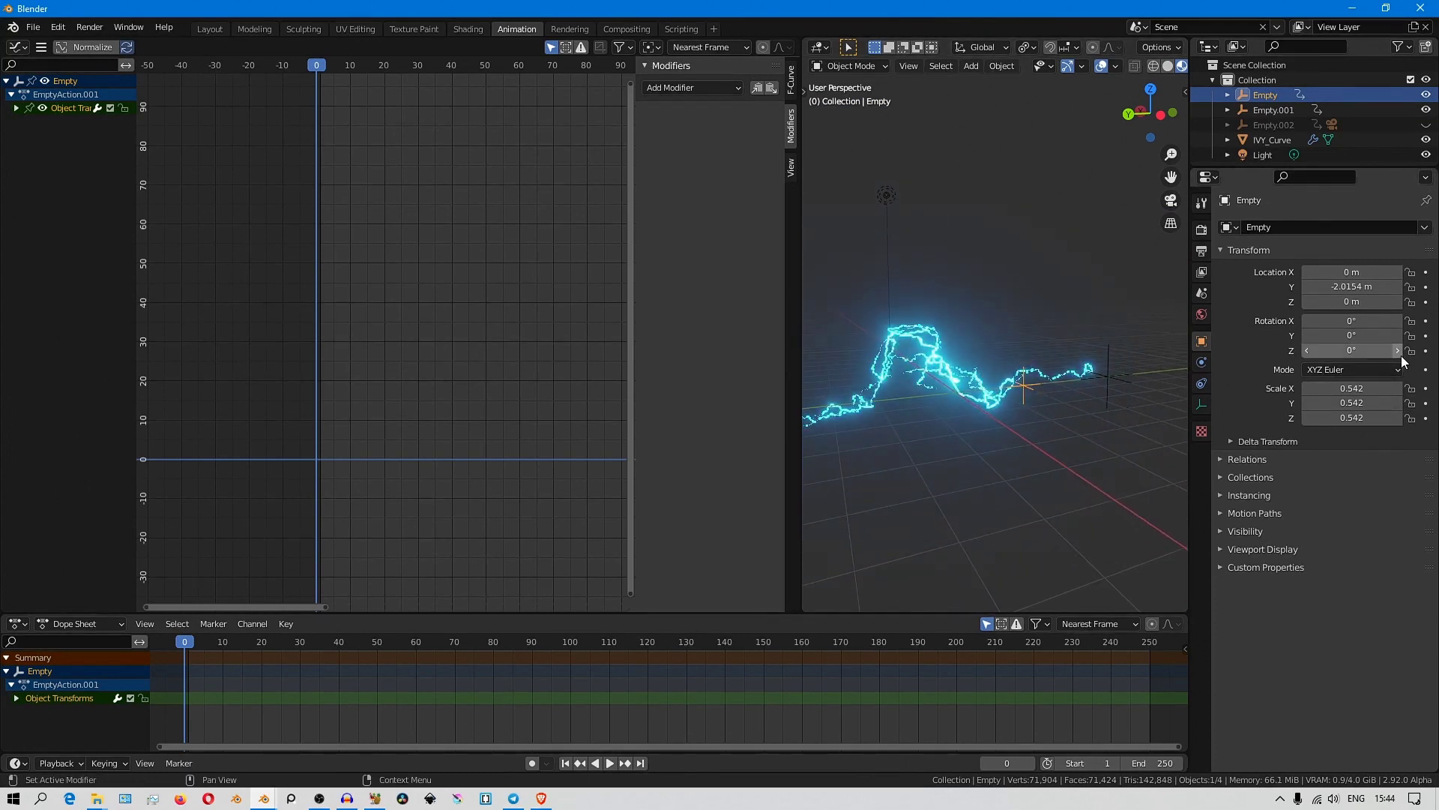
{"action": "left_click", "coordinate": [1426, 351]}
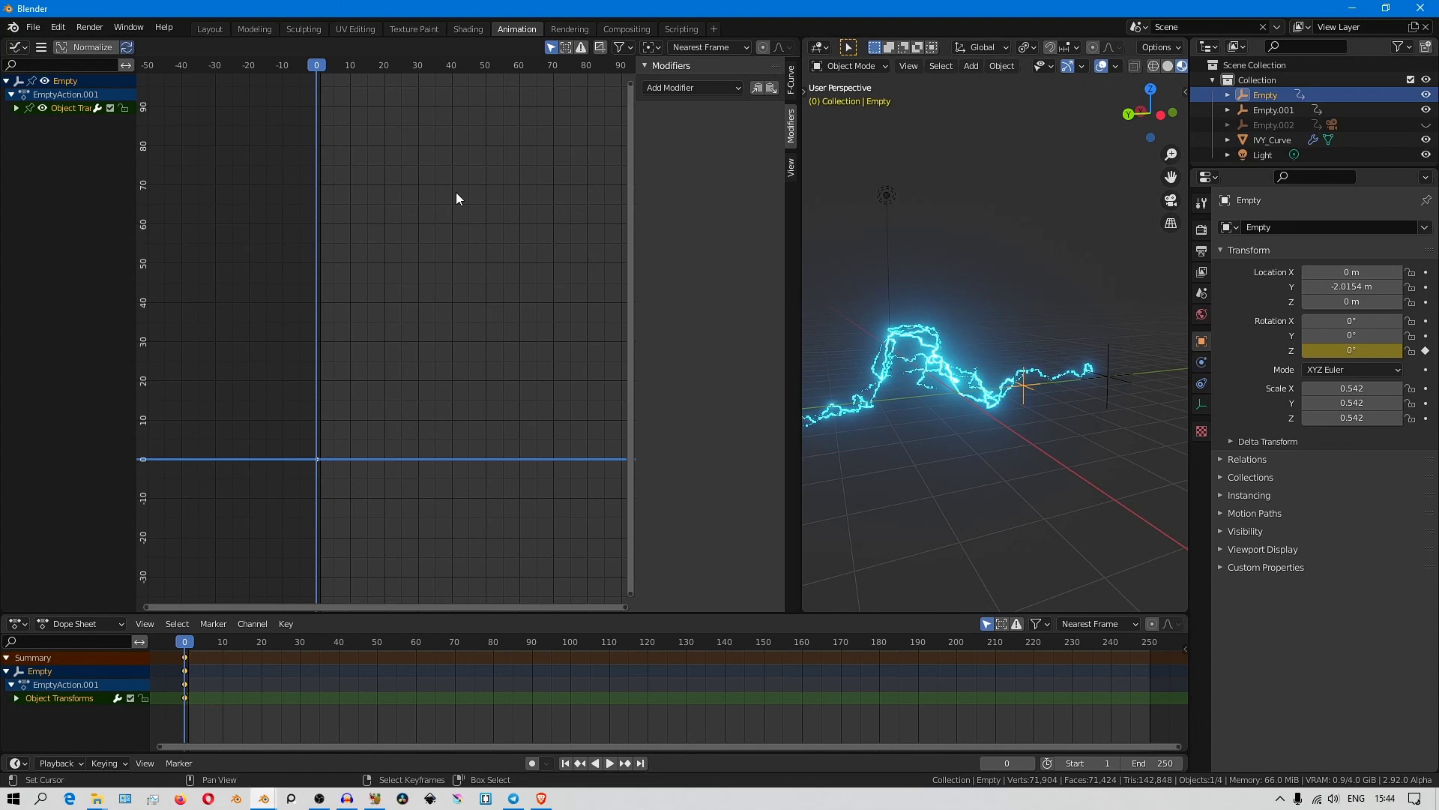
- Add a Generator modifier to the nearer empty's rotation F-curve and set its x coefficient to -23.130
{"action": "left_click", "coordinate": [705, 87]}
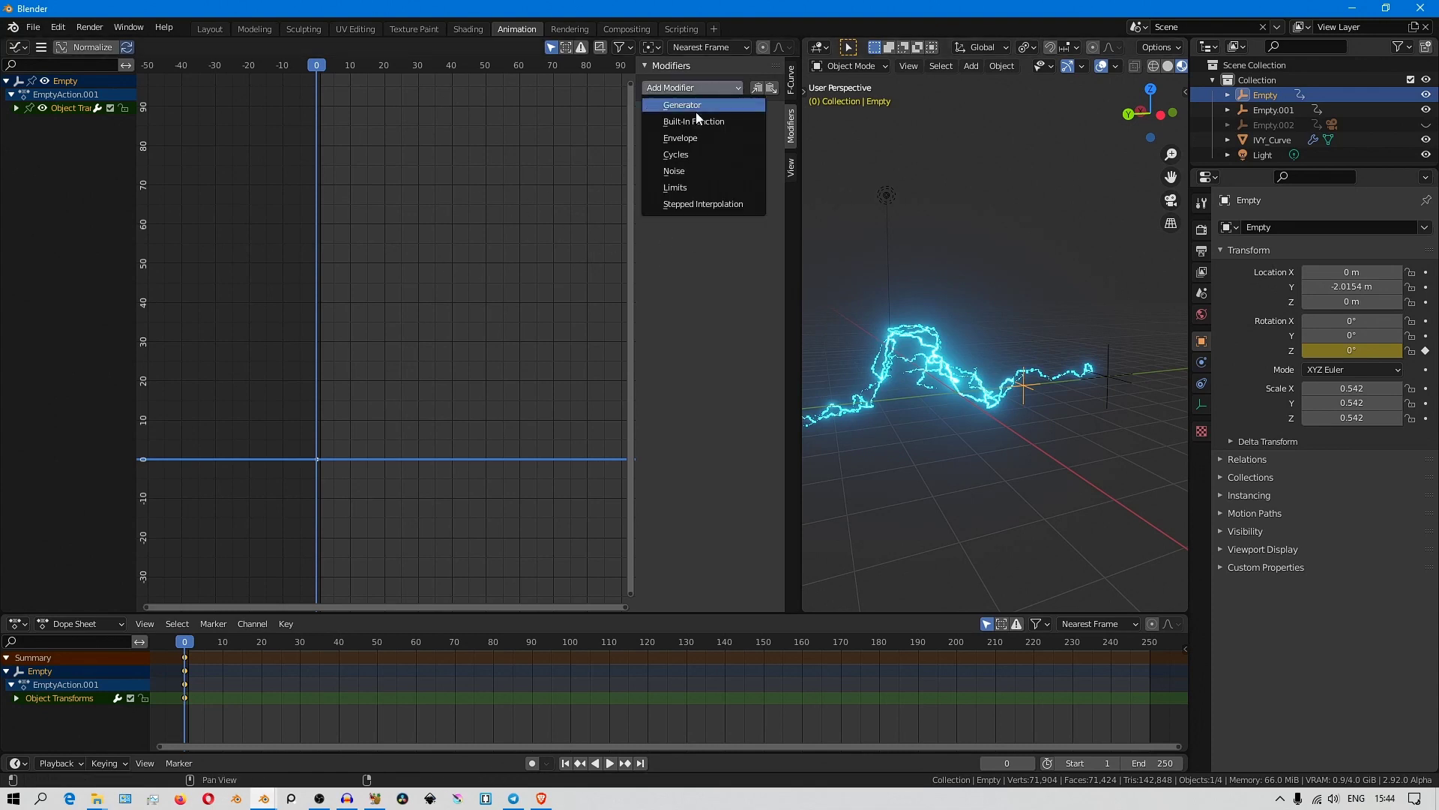
{"action": "left_click", "coordinate": [696, 105]}
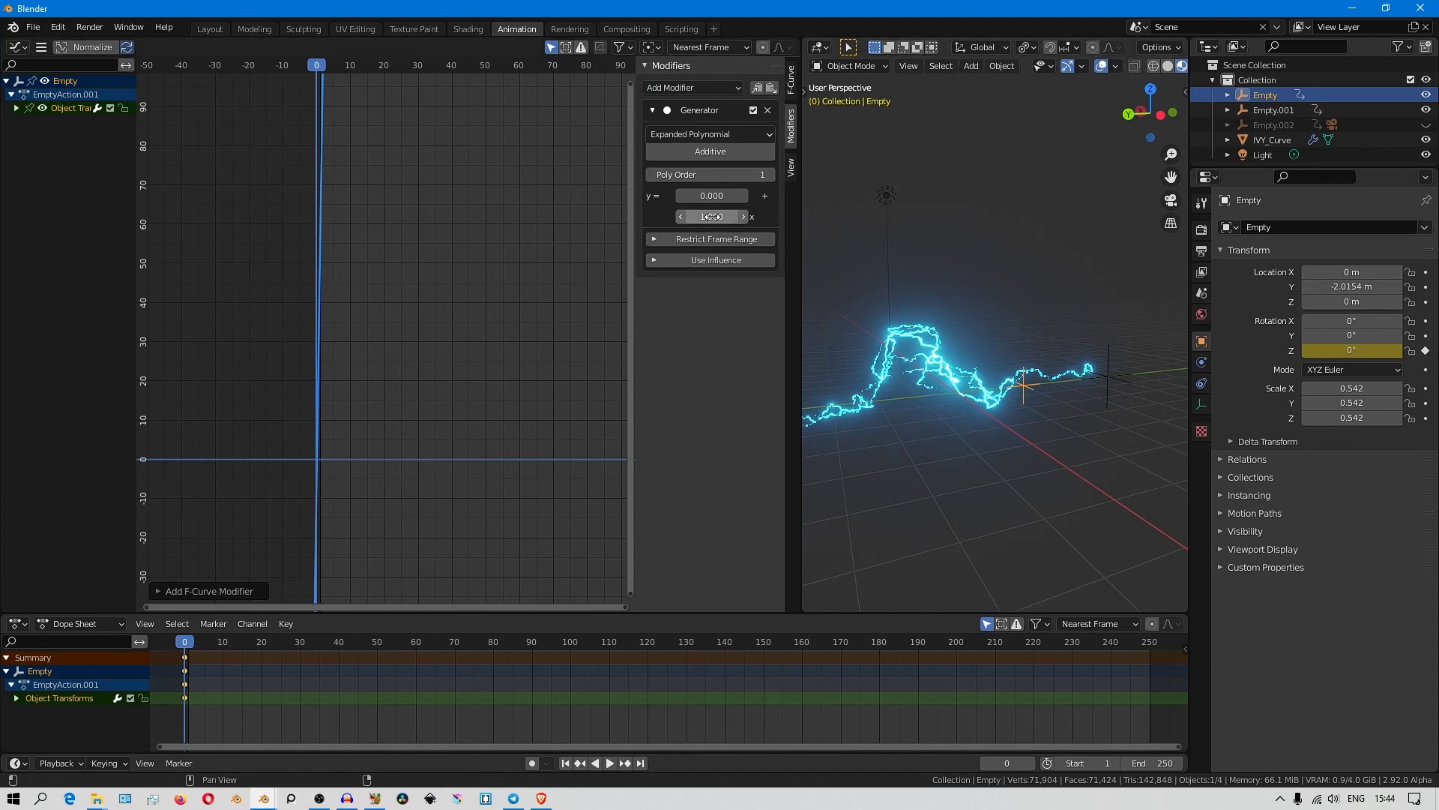
{"action": "left_click_drag", "start_coordinate": [712, 217], "coordinate": [604, 217]}
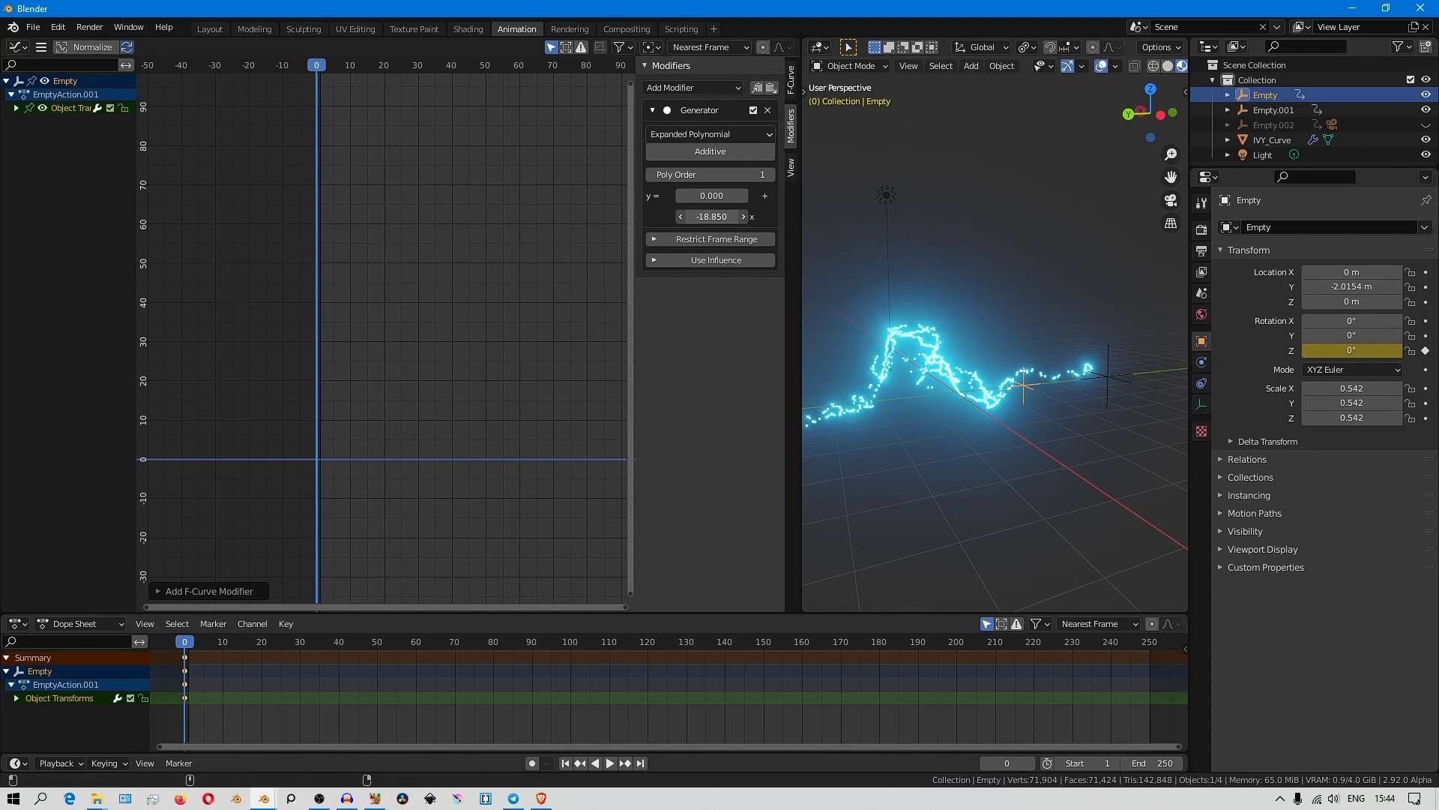
{"action": "left_click_drag", "start_coordinate": [712, 216], "coordinate": [681, 217]}
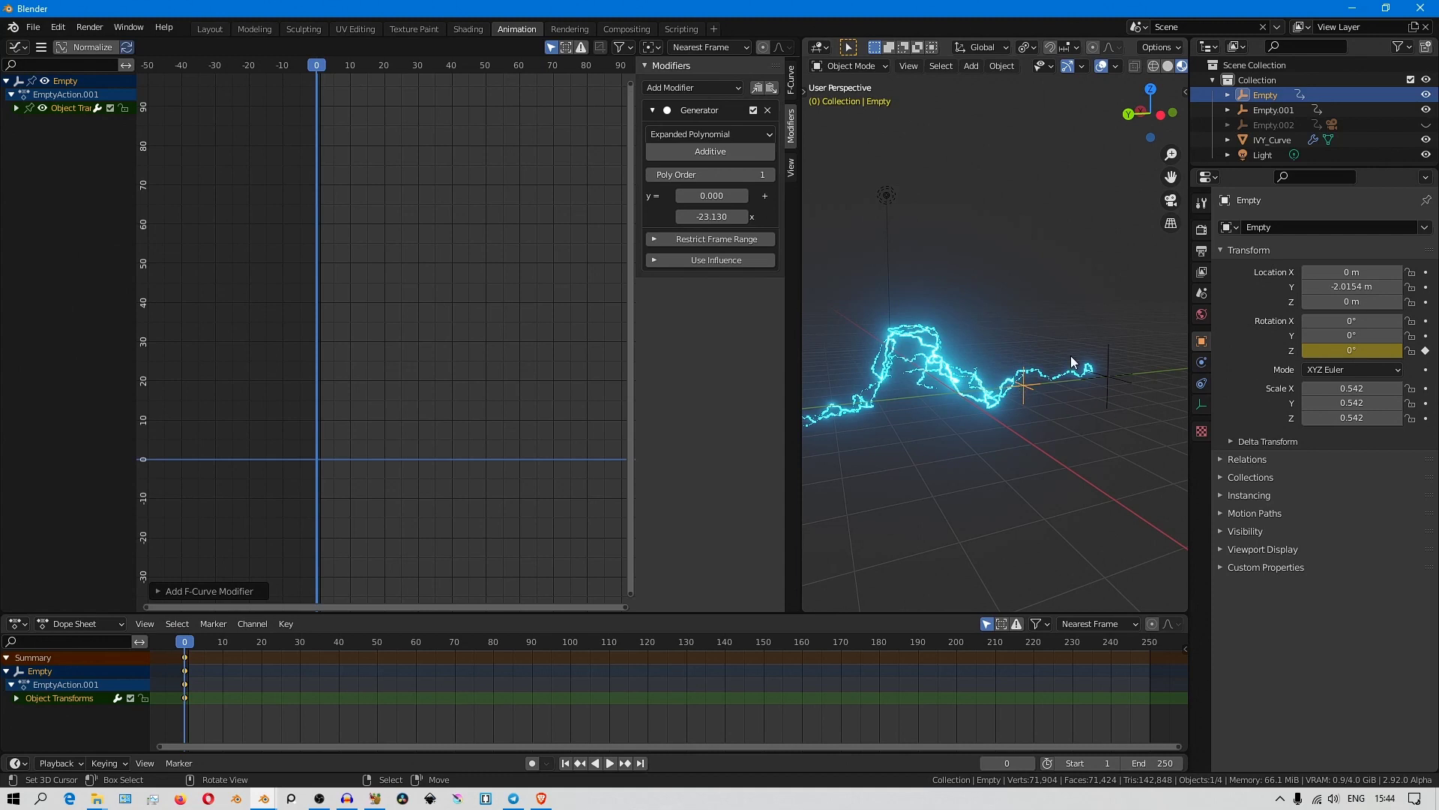
- Check Empty.001's animation, then reselect the nearer empty and set its Generator x coefficient to 0.370
{"action": "left_click", "coordinate": [1108, 369]}
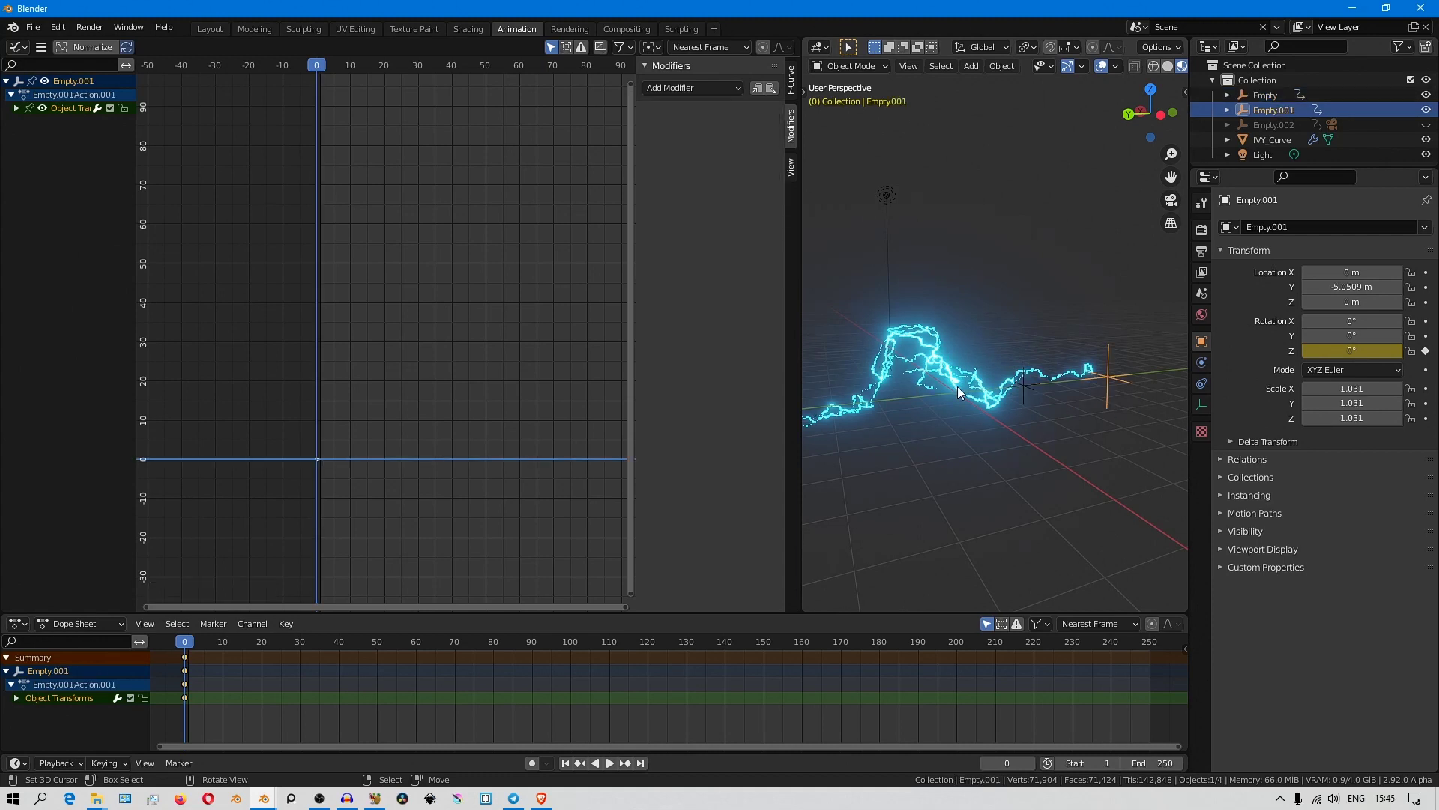
{"action": "middle_click_drag", "start_coordinate": [957, 385], "coordinate": [1054, 402]}
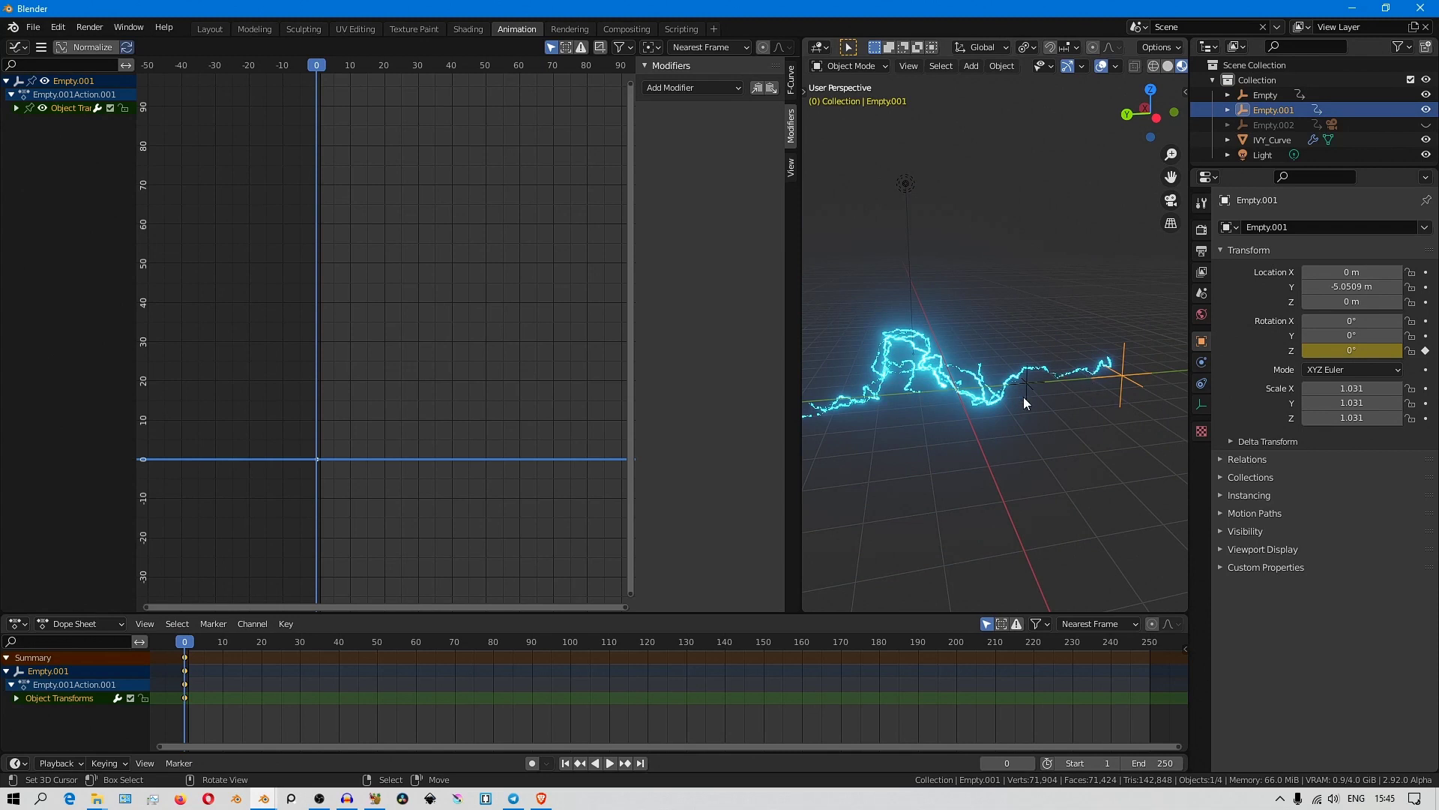
{"action": "left_click", "coordinate": [1024, 388]}
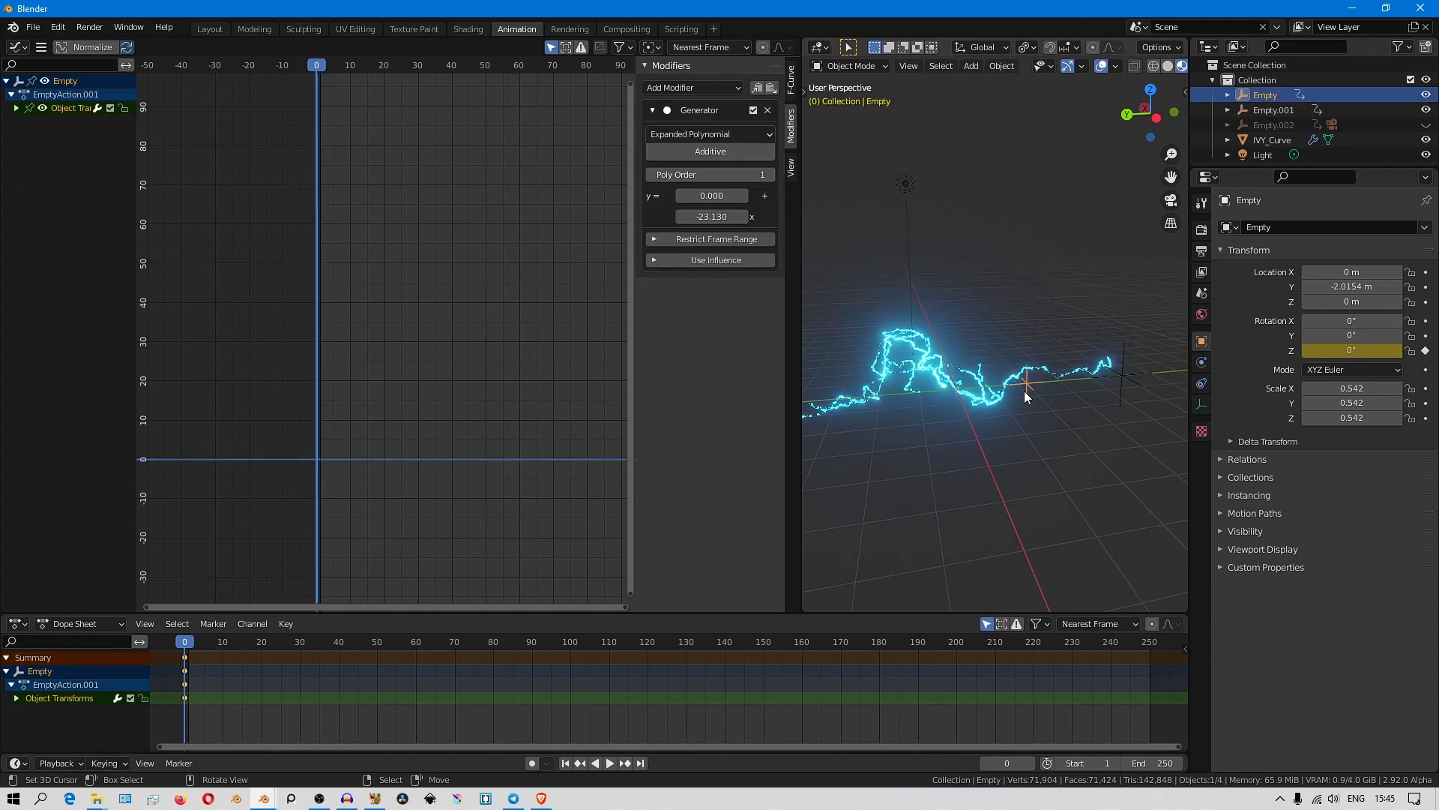
{"action": "left_click", "coordinate": [713, 217]}
{"action": "key", "text": "BackSpace"}
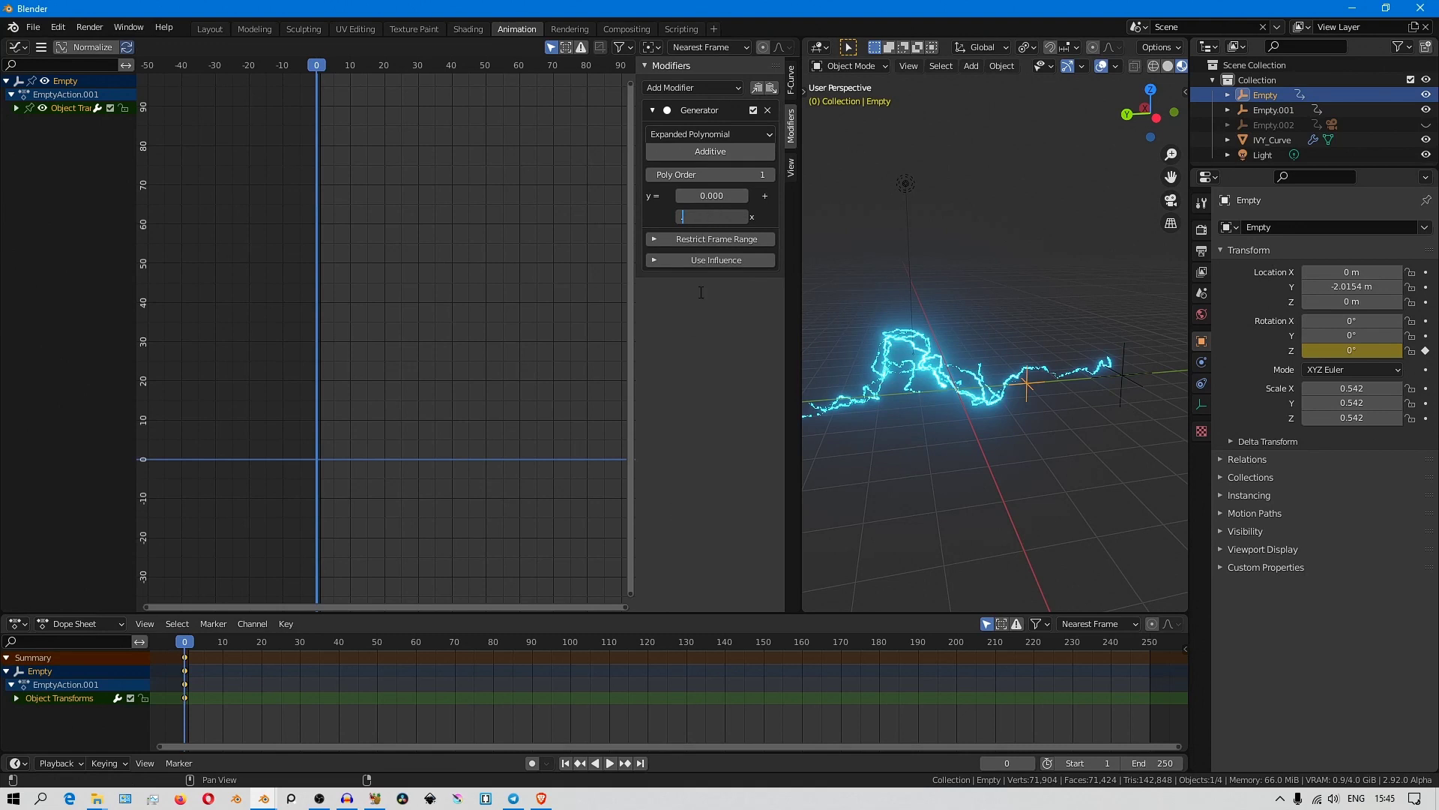
{"action": "type", "text": "-"}
{"action": "left_click", "coordinate": [718, 324]}
{"action": "left_click_drag", "start_coordinate": [712, 217], "coordinate": [724, 216]}
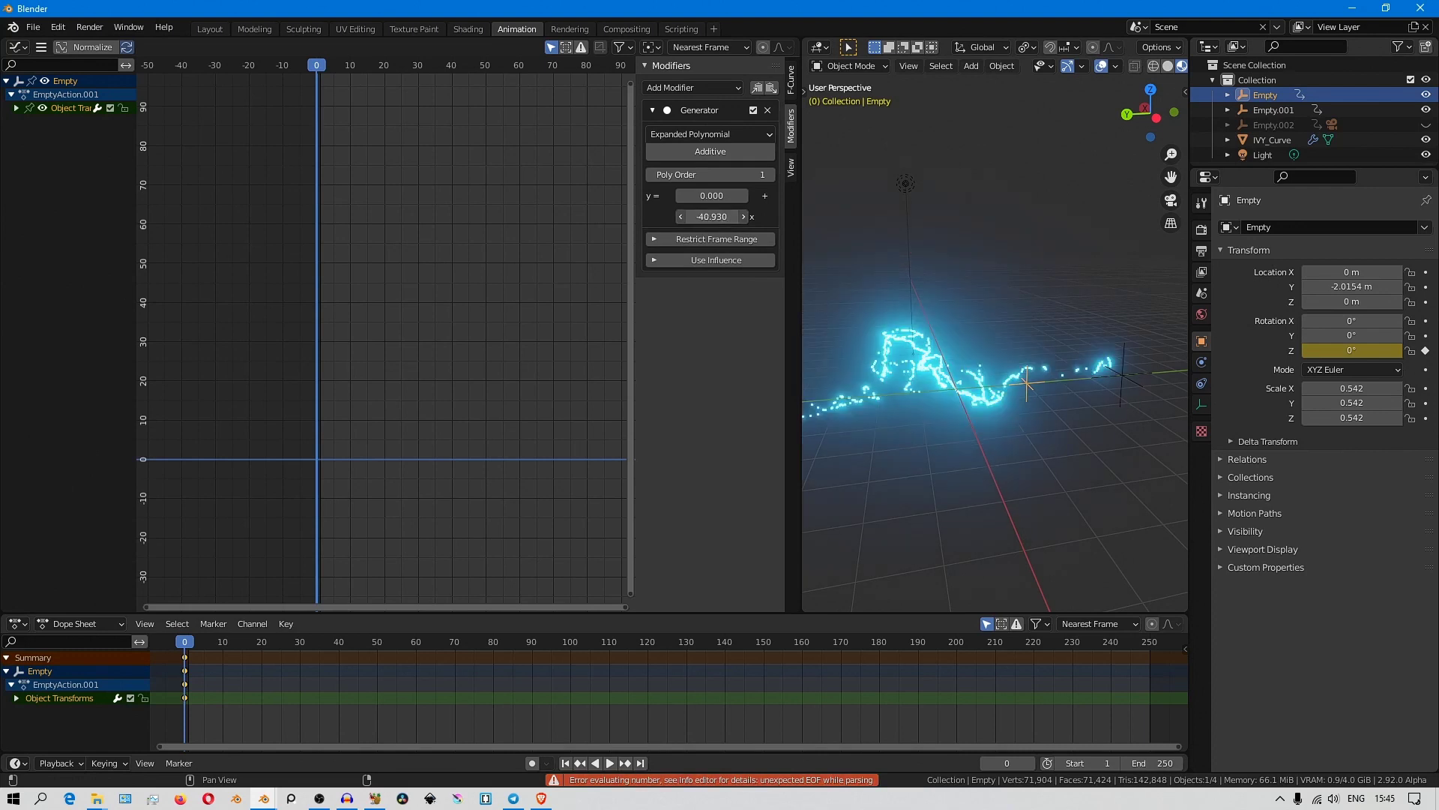
{"action": "mouse_move", "coordinate": [731, 217]}
{"action": "left_mouse_down"}
{"action": "mouse_move", "coordinate": [761, 217]}
{"action": "mouse_move", "coordinate": [742, 217]}
{"action": "left_mouse_up"}
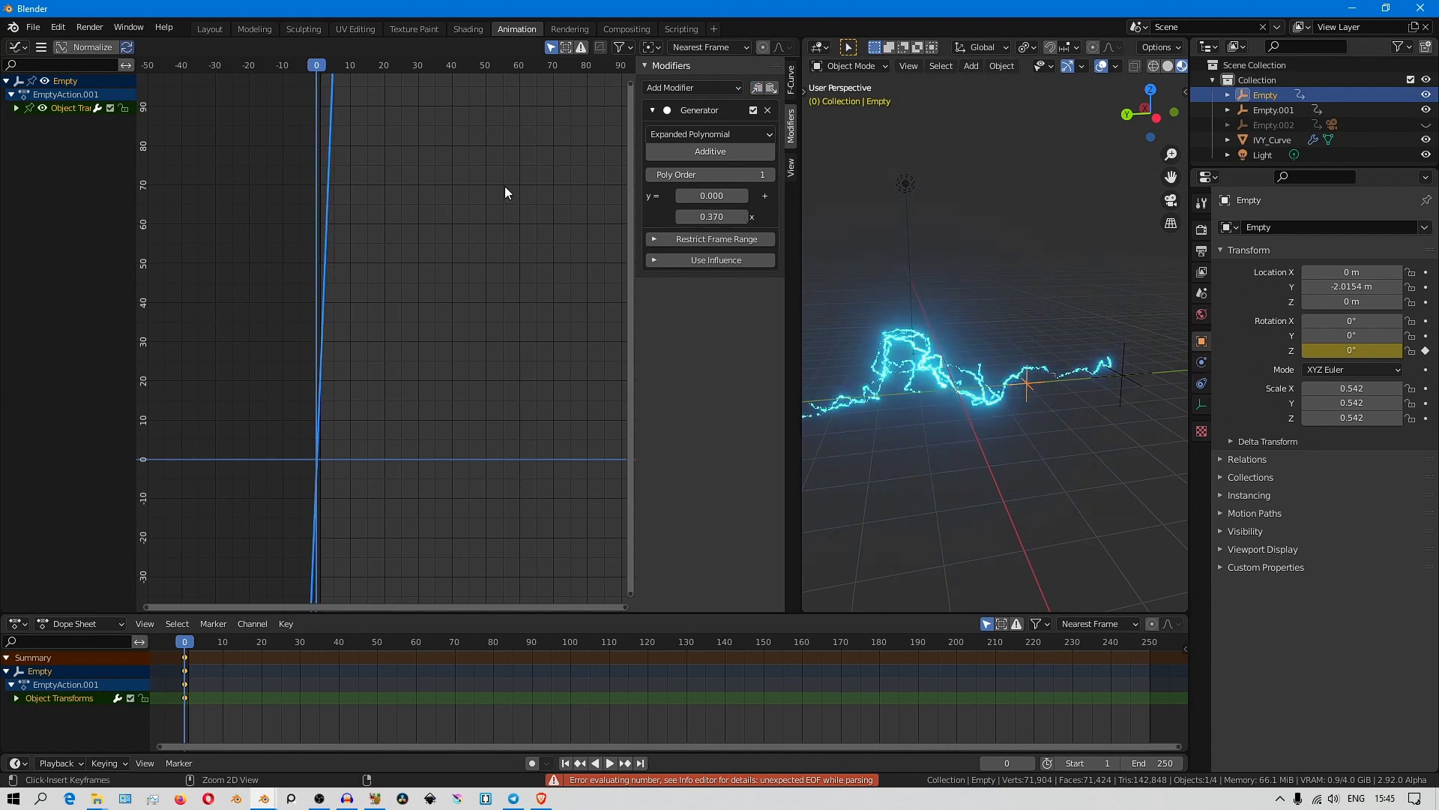
- Copy the nearer empty's Generator modifier and paste it onto Empty.001's freshly re-keyed Z rotation
{"action": "middle_click_drag", "start_coordinate": [505, 193], "coordinate": [622, 184], "text": "ctrl"}
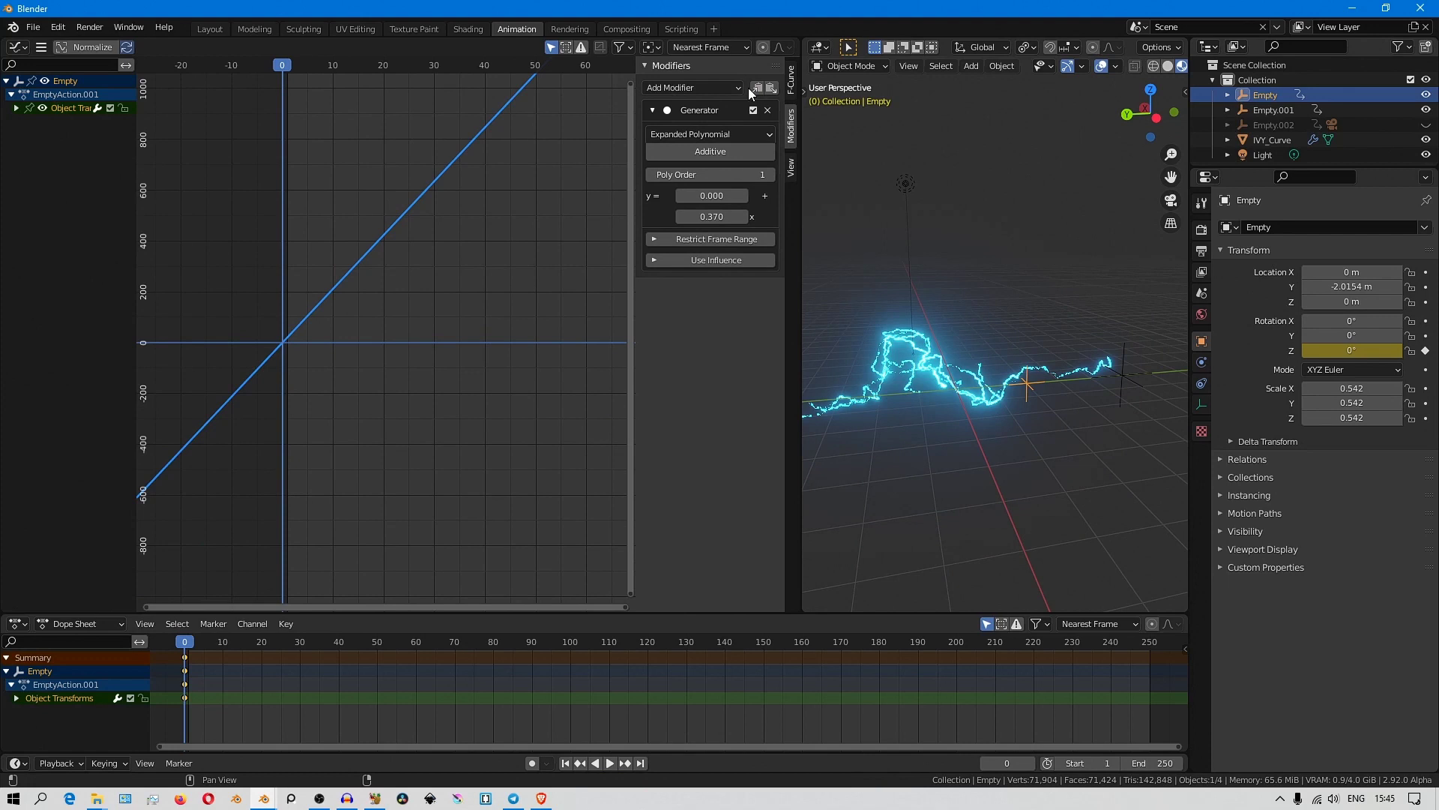
{"action": "left_click", "coordinate": [1132, 380]}
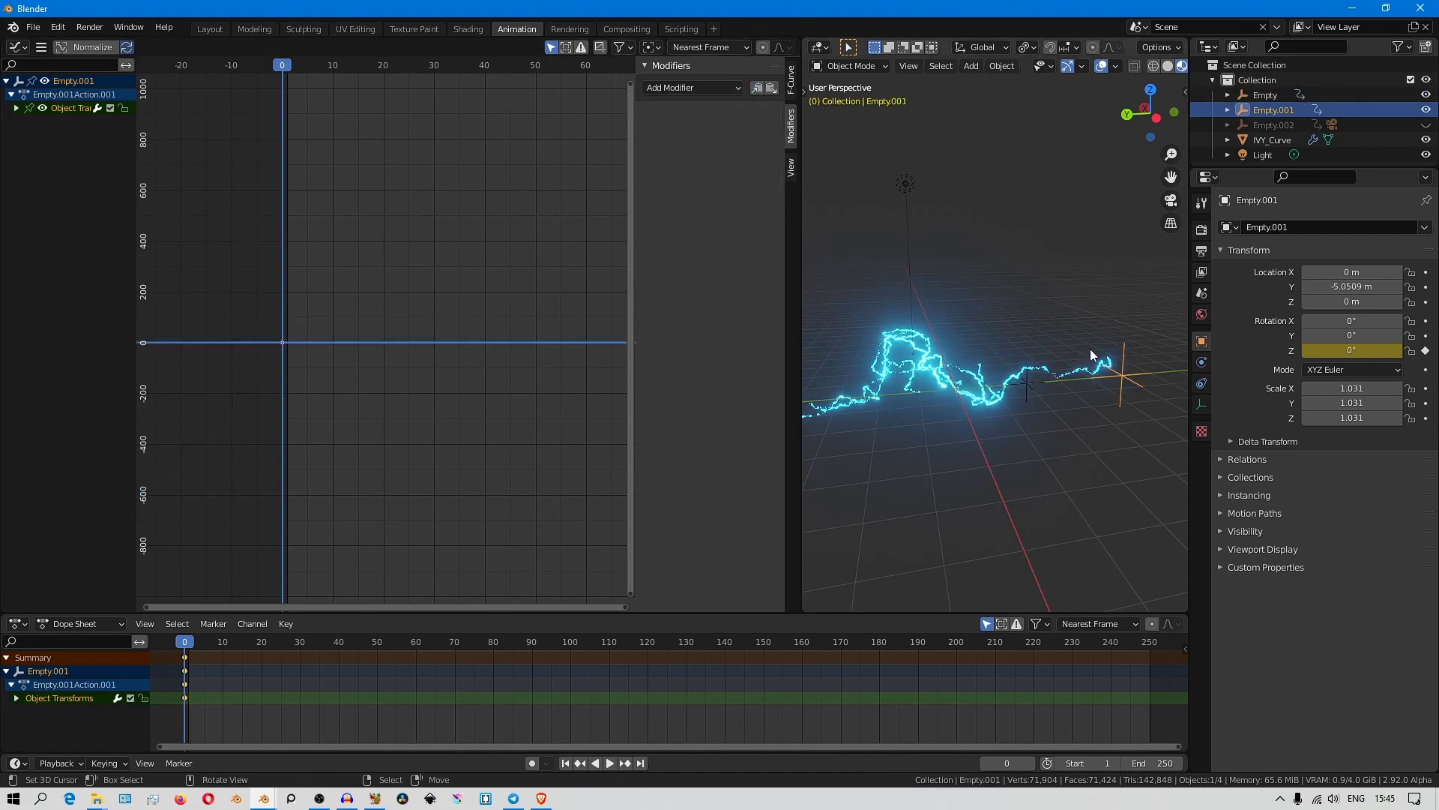
{"action": "left_click", "coordinate": [1426, 352]}
{"action": "left_click", "coordinate": [1426, 351]}
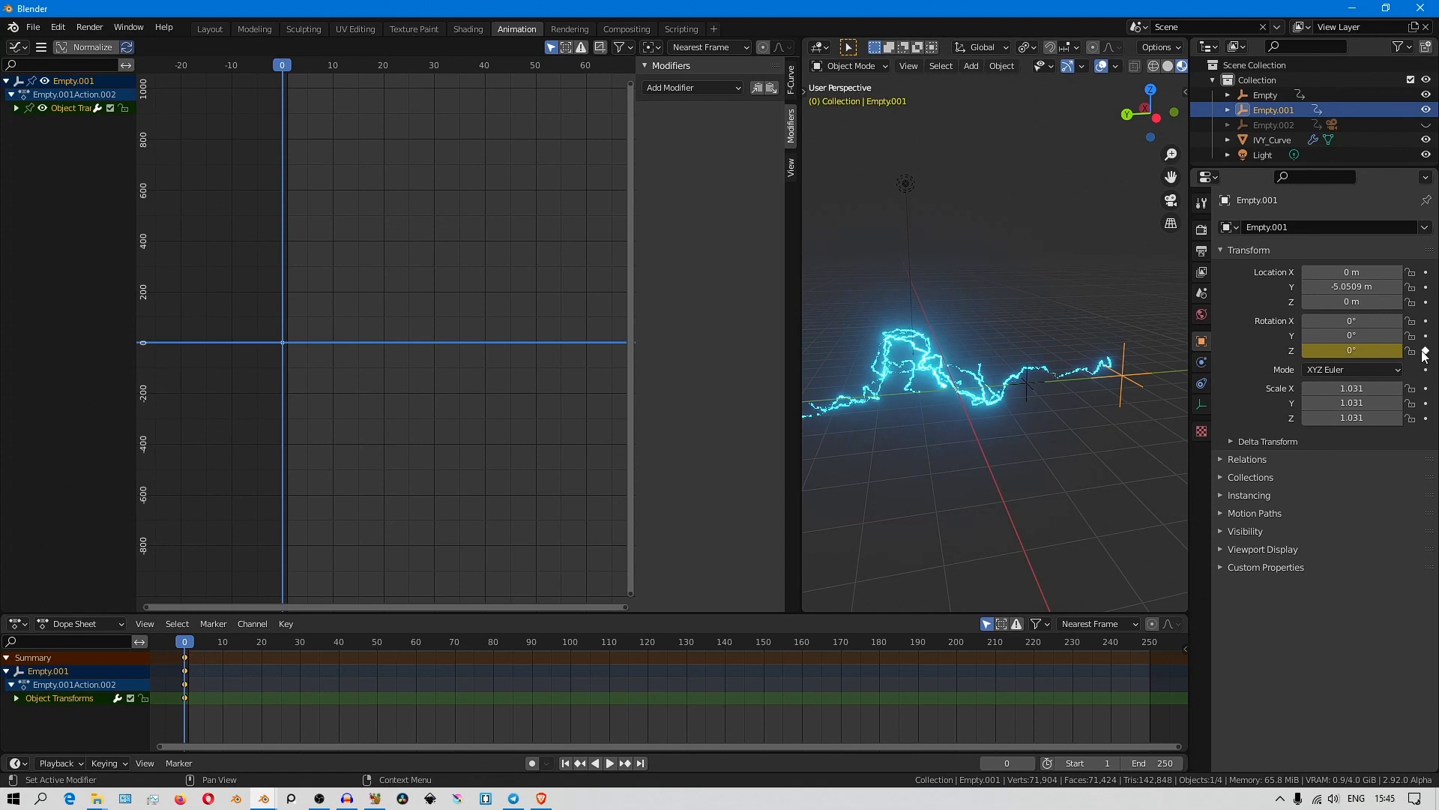
{"action": "left_click", "coordinate": [772, 88]}
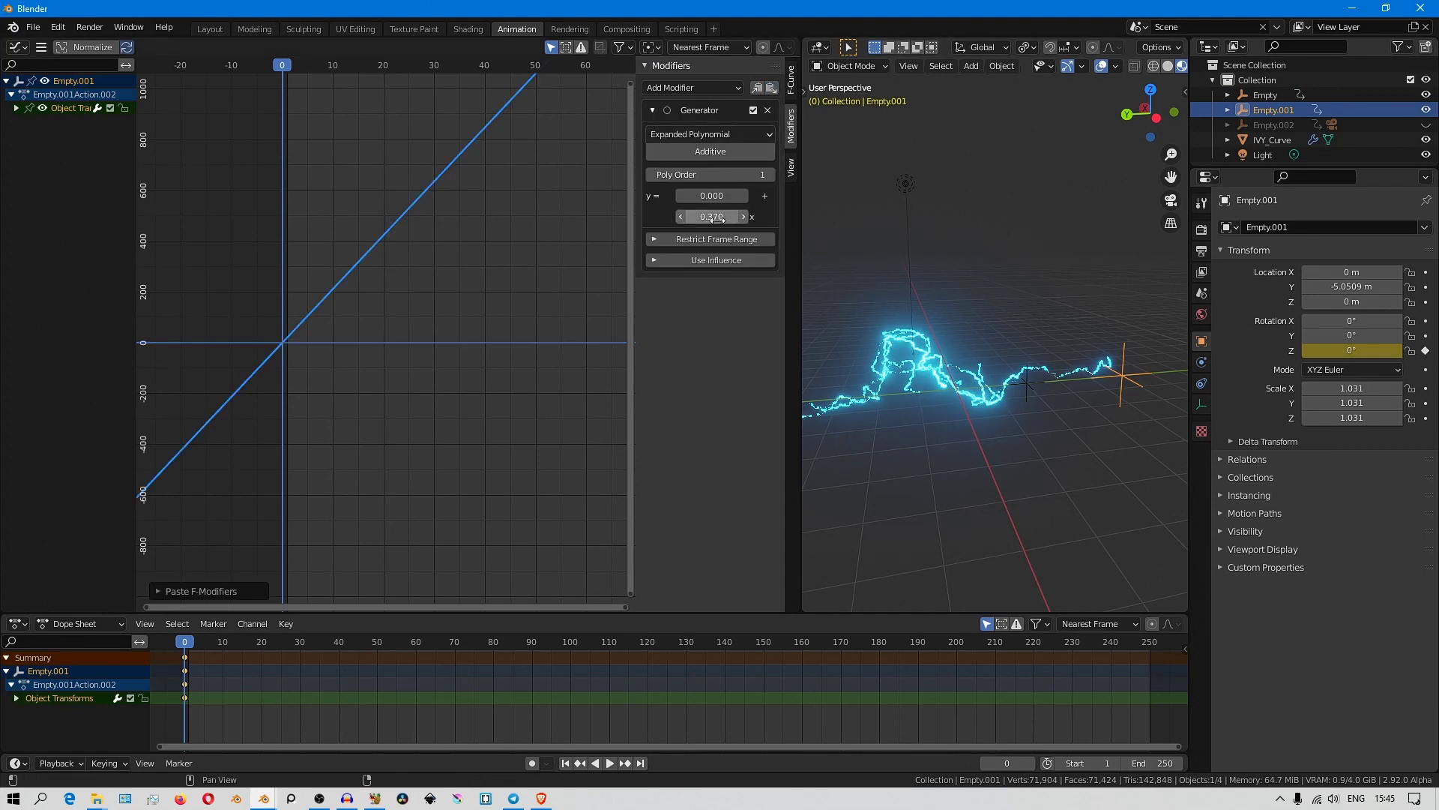
- Lower the x coefficient of the Generator modifier on Empty.001's Z rotation curve
{"action": "left_click_drag", "start_coordinate": [712, 217], "coordinate": [646, 216]}
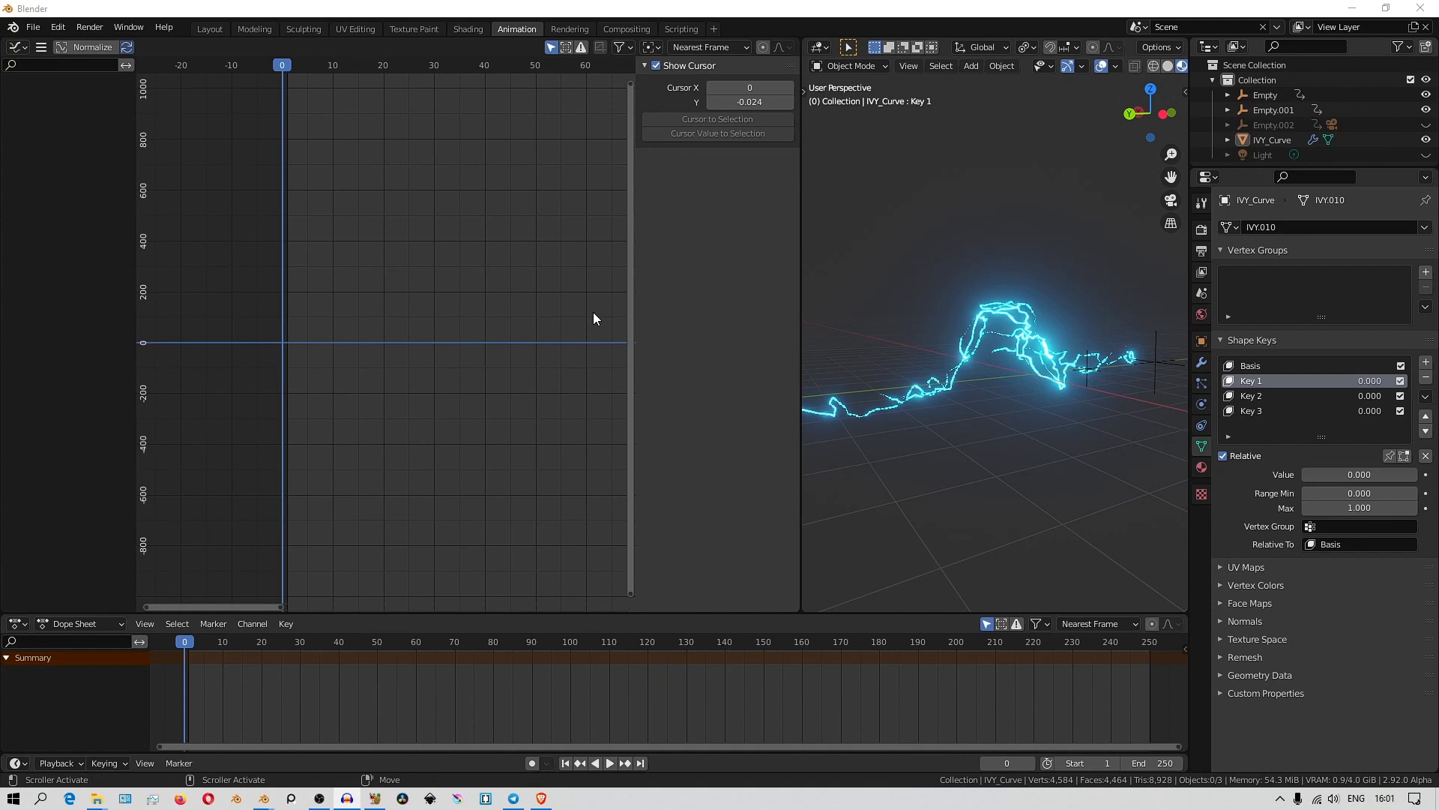
{"action": "left_click", "coordinate": [587, 9]}
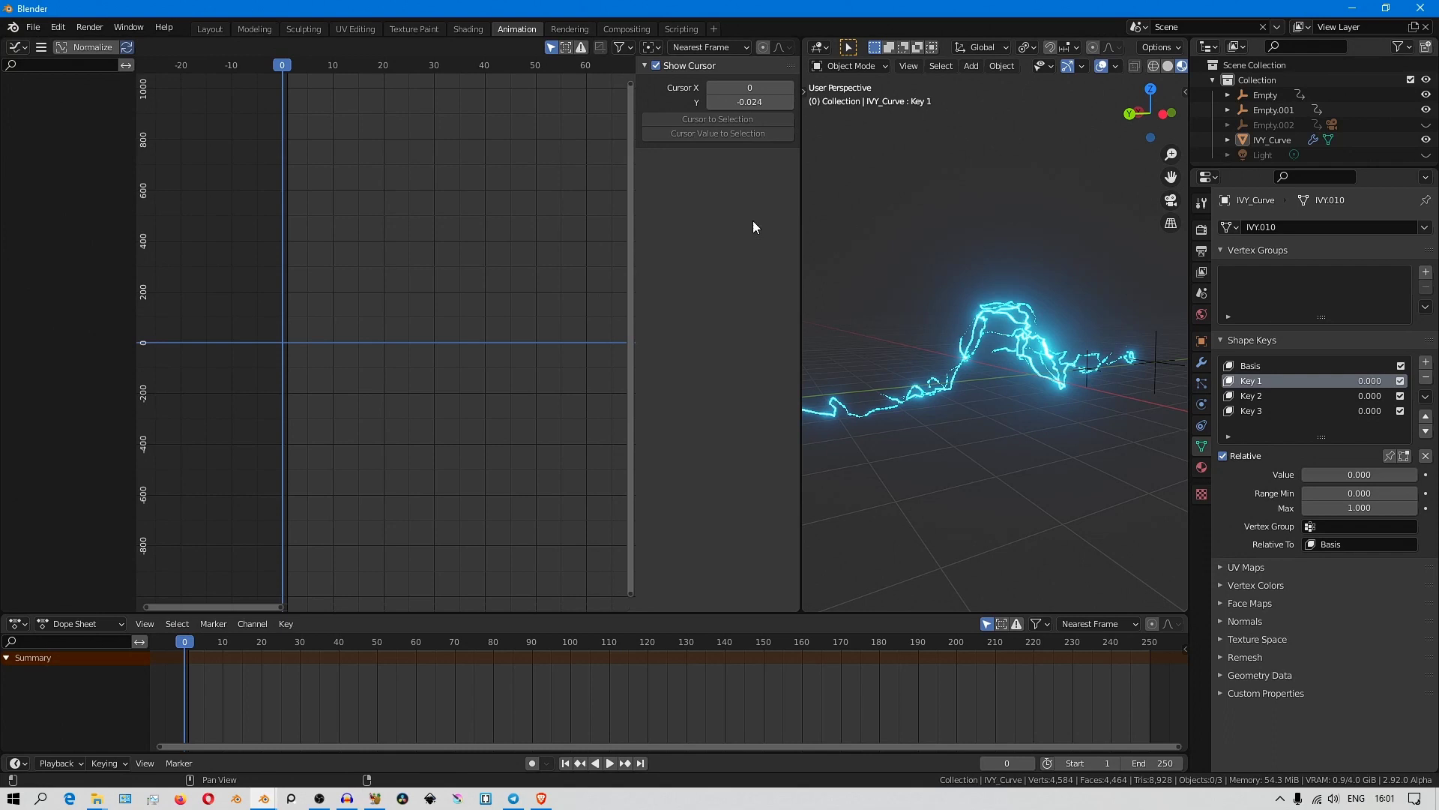
- Keyframe IVY_Curve's Key 1 shape key value of 0 at frame 0 and add a Noise modifier with strength 1434.700
{"action": "left_click", "coordinate": [1047, 330]}
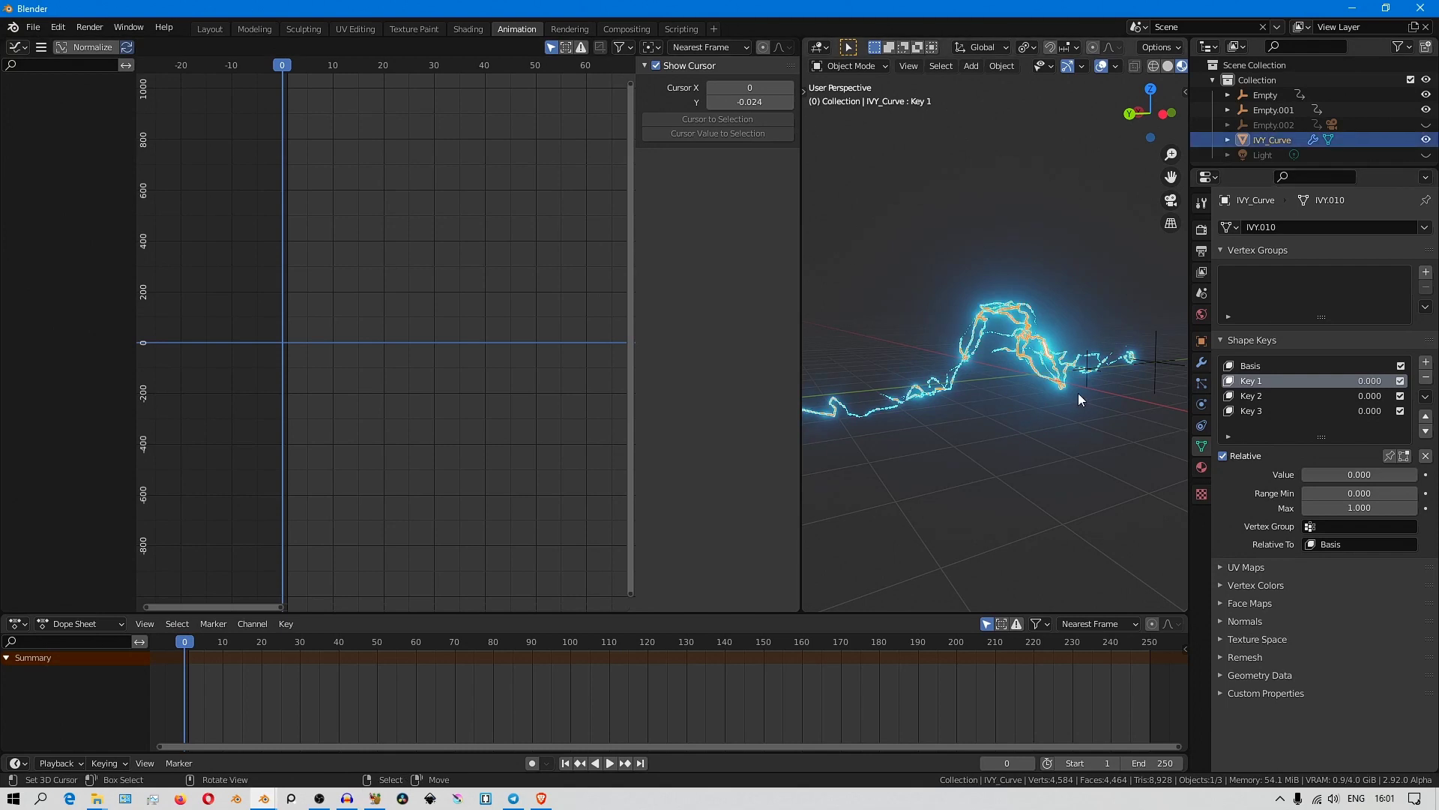
{"action": "left_click", "coordinate": [1426, 475]}
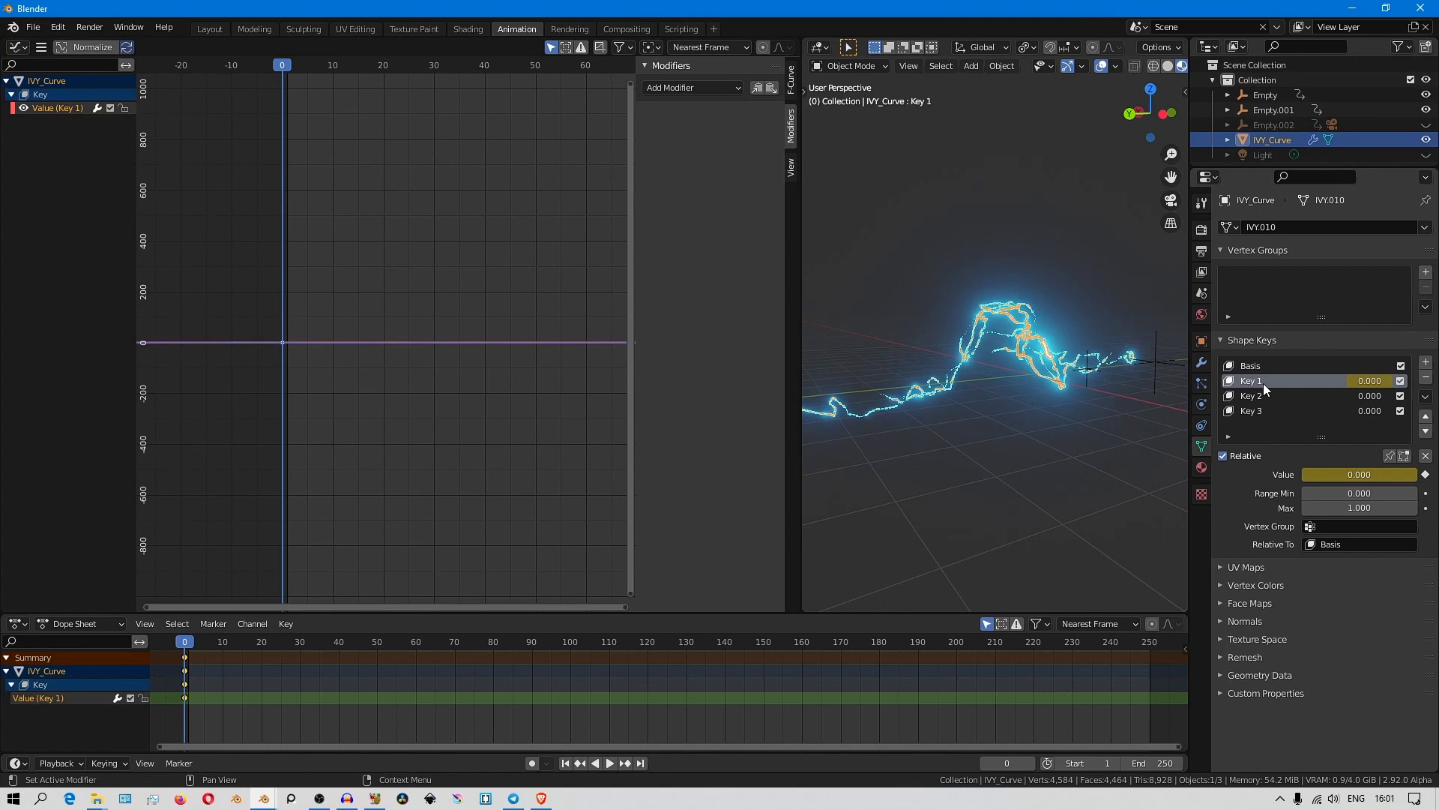
{"action": "left_click", "coordinate": [721, 87]}
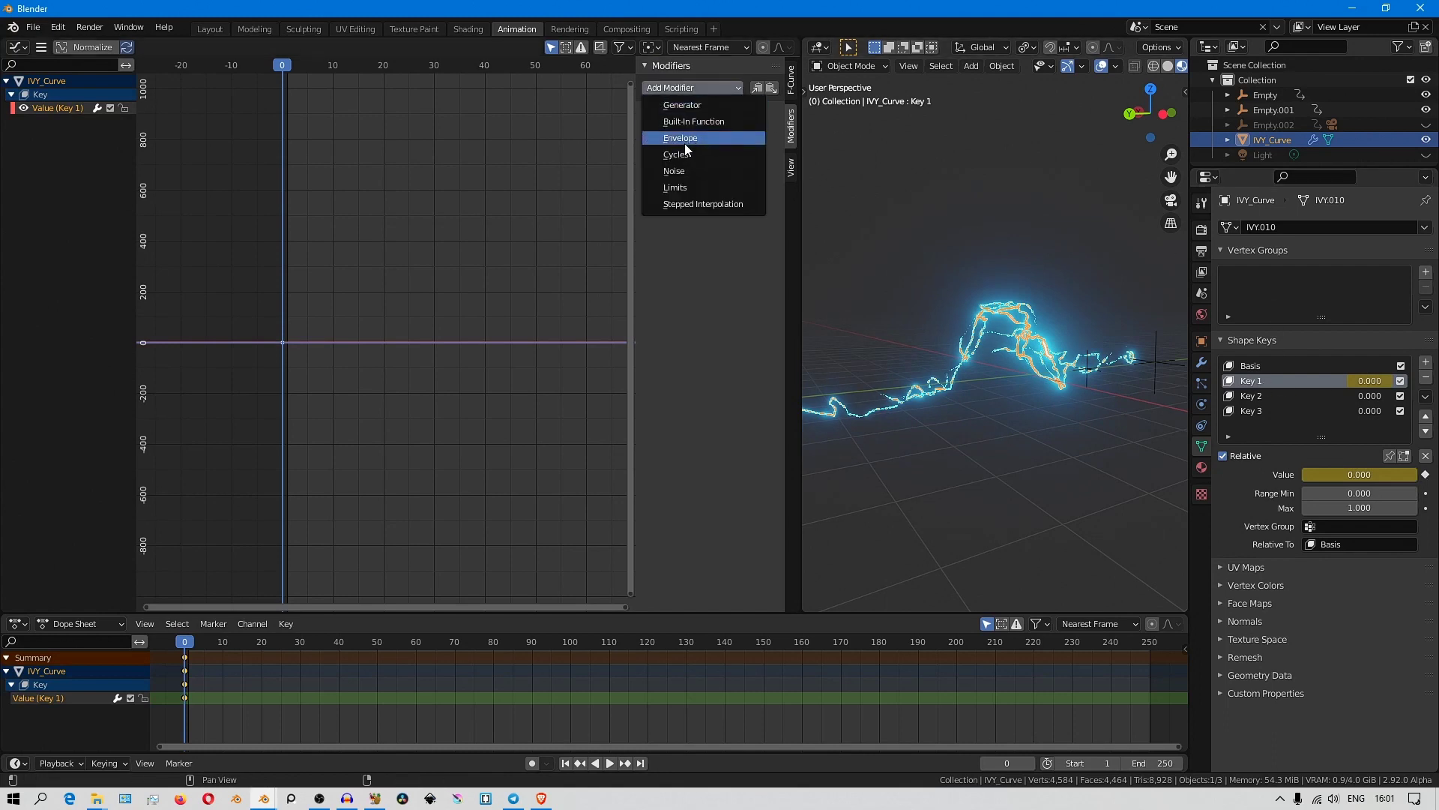
{"action": "left_click", "coordinate": [674, 171]}
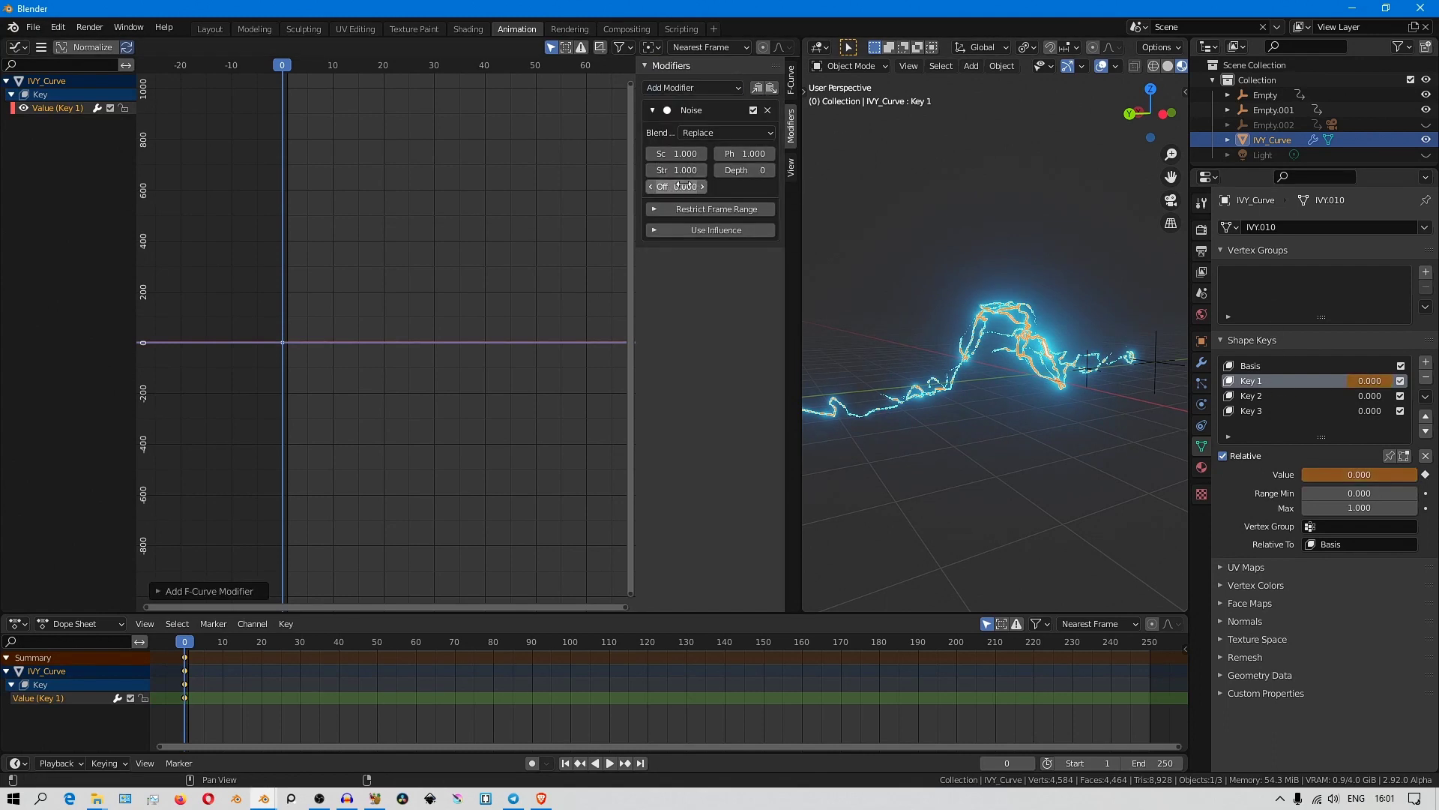
{"action": "mouse_move", "coordinate": [677, 171]}
{"action": "left_mouse_down"}
{"action": "mouse_move", "coordinate": [892, 170]}
{"action": "mouse_move", "coordinate": [686, 171]}
{"action": "left_mouse_up"}
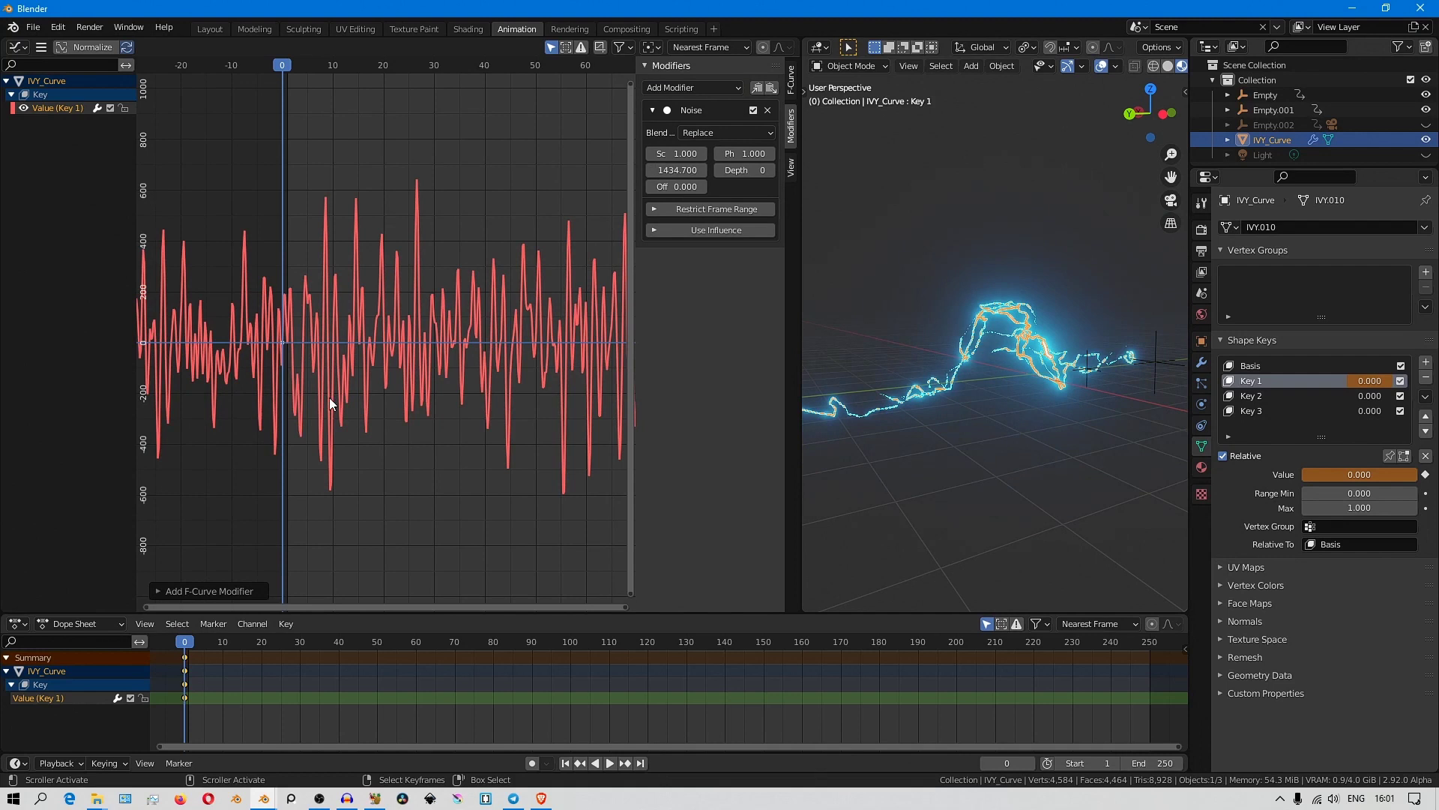
{"action": "scroll", "coordinate": [352, 409], "scroll_direction": "up", "scroll_amount": 3}
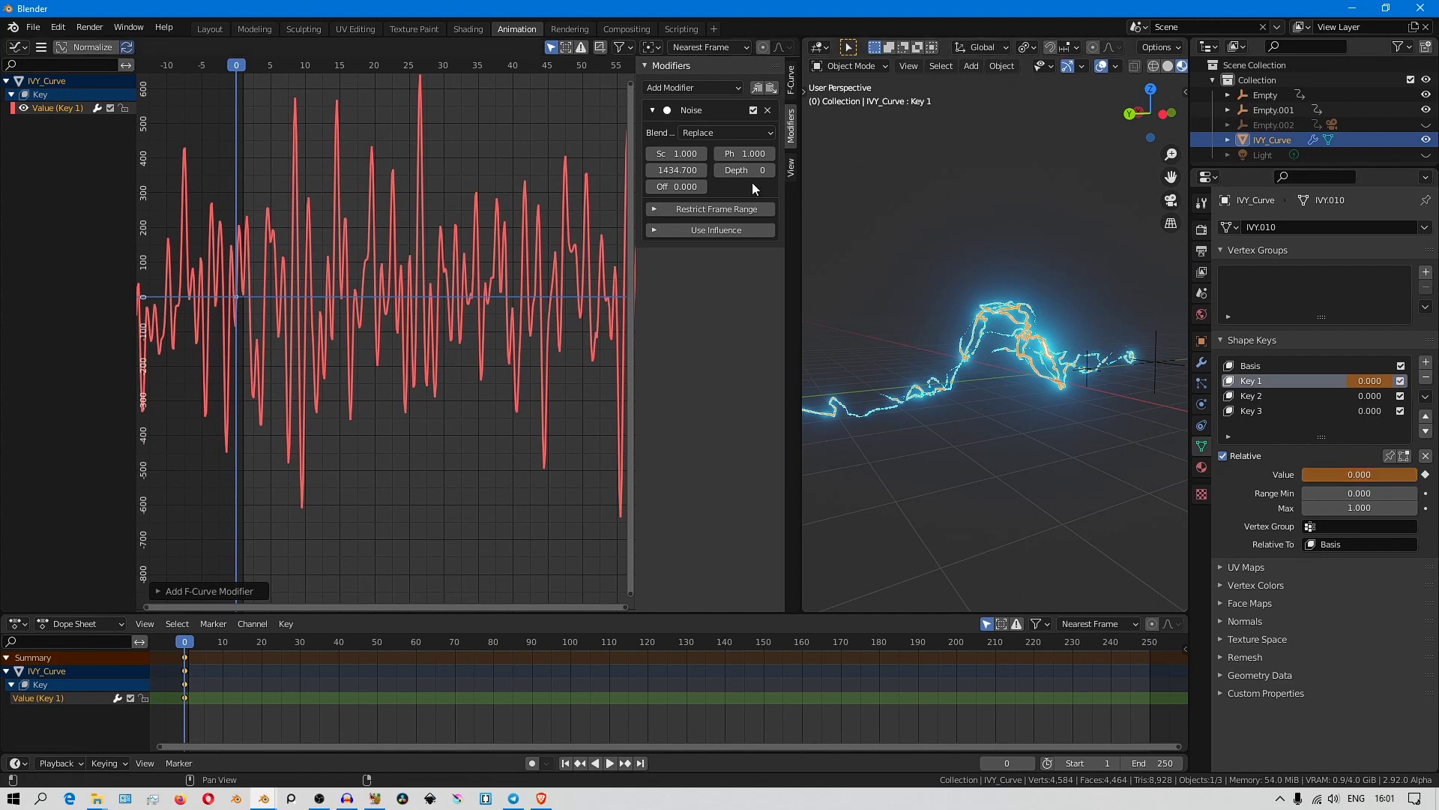
- Add a Limits modifier to Key 1's value curve with Minimum Y 0 and Maximum Y 1
{"action": "left_click", "coordinate": [673, 85]}
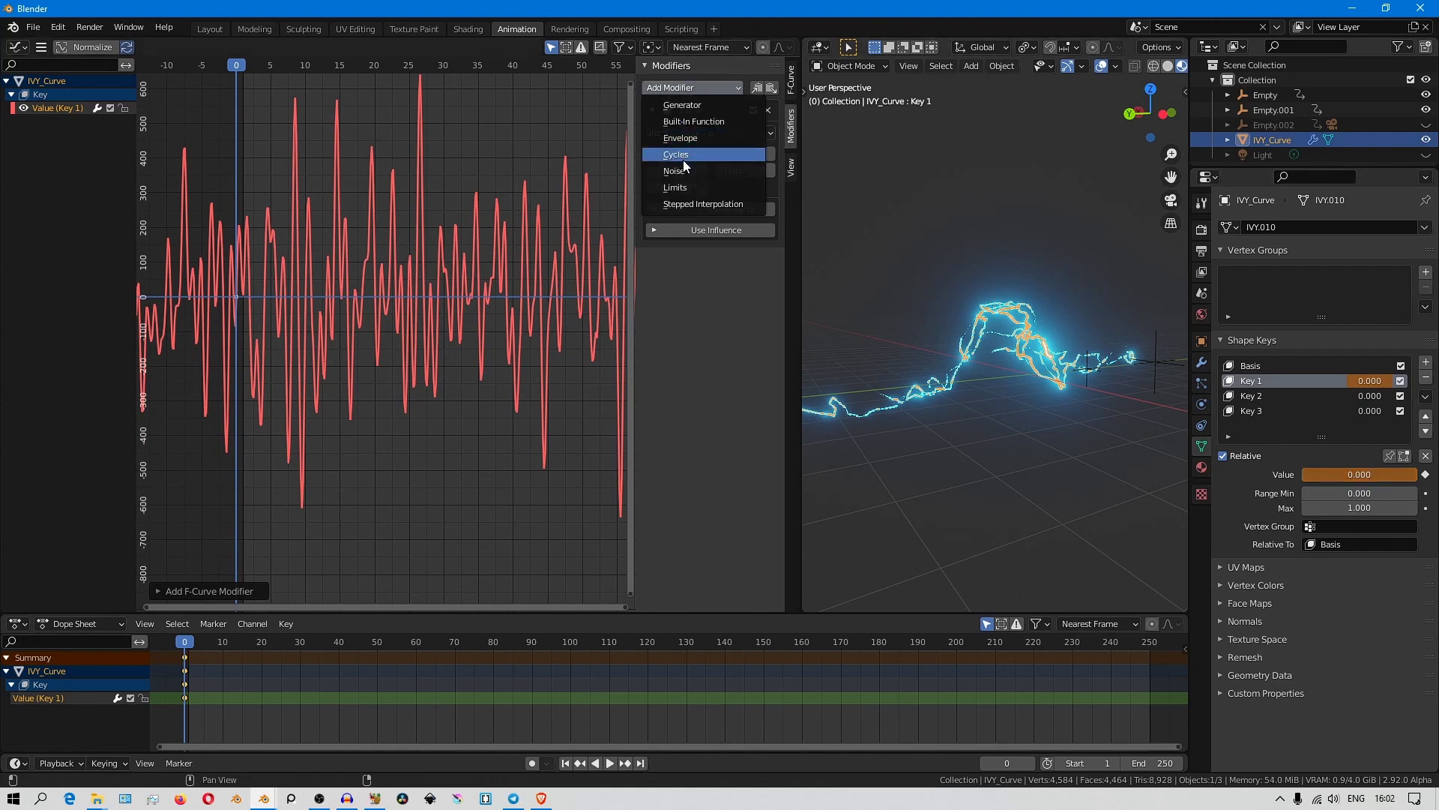
{"action": "left_click", "coordinate": [682, 186]}
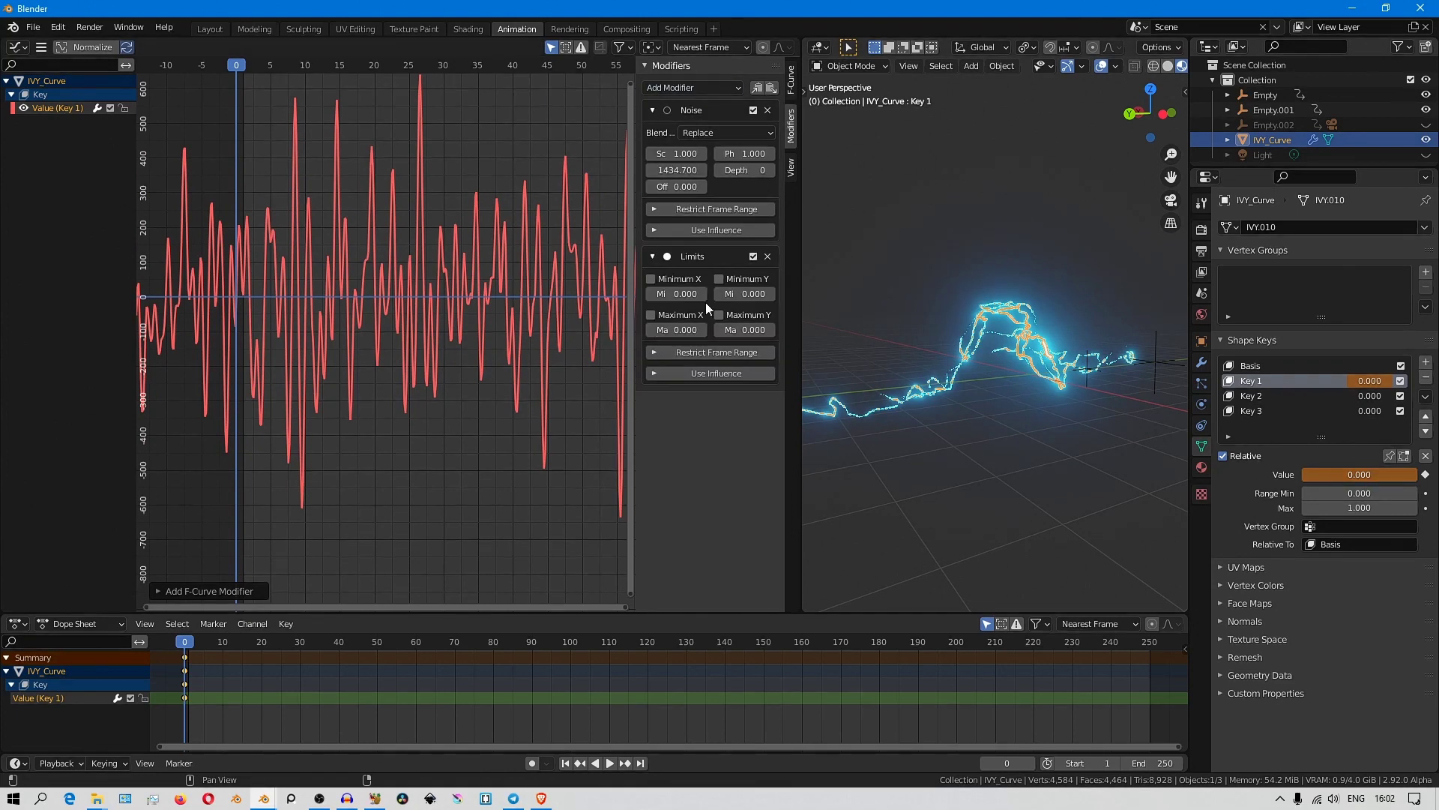
{"action": "left_click", "coordinate": [718, 278]}
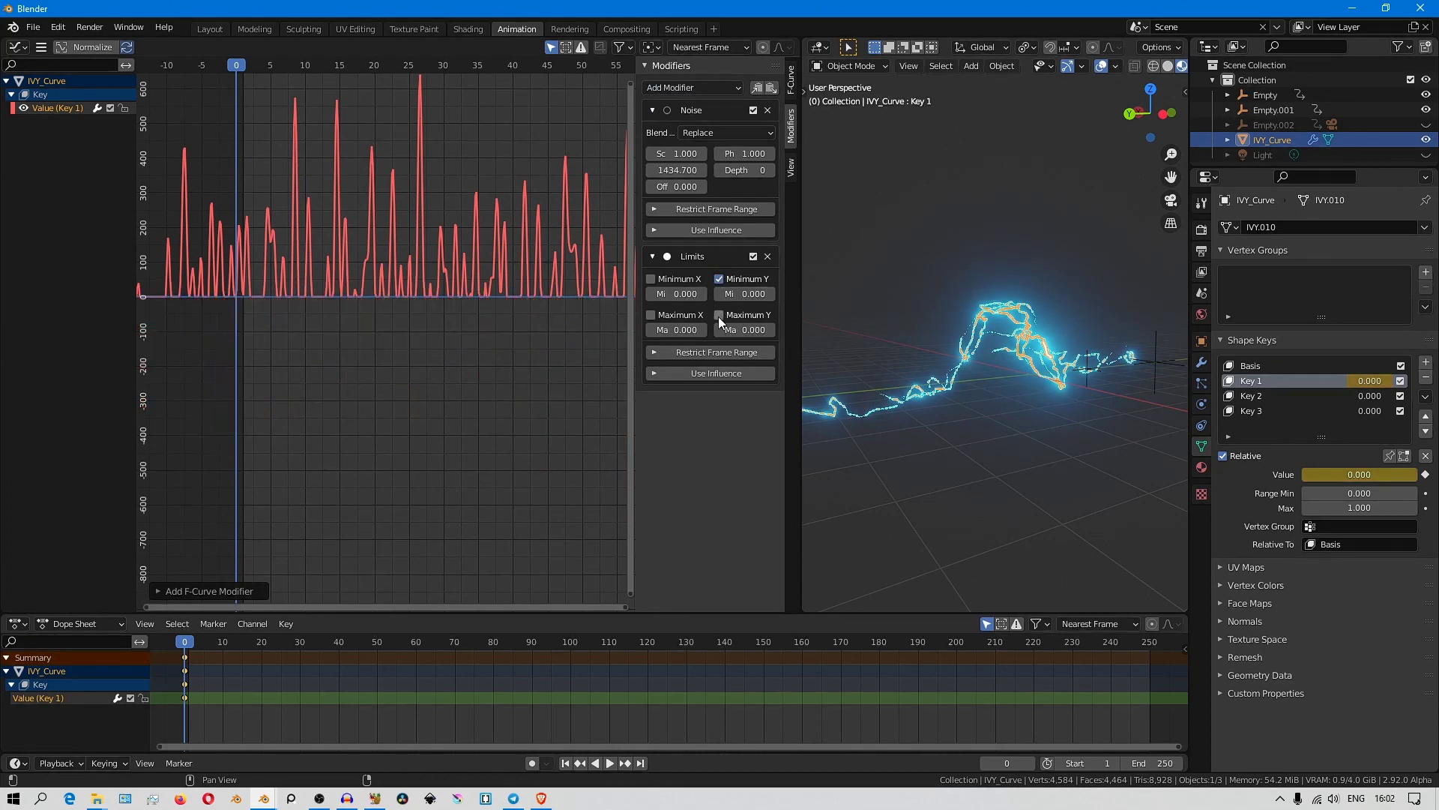
{"action": "left_click", "coordinate": [719, 315]}
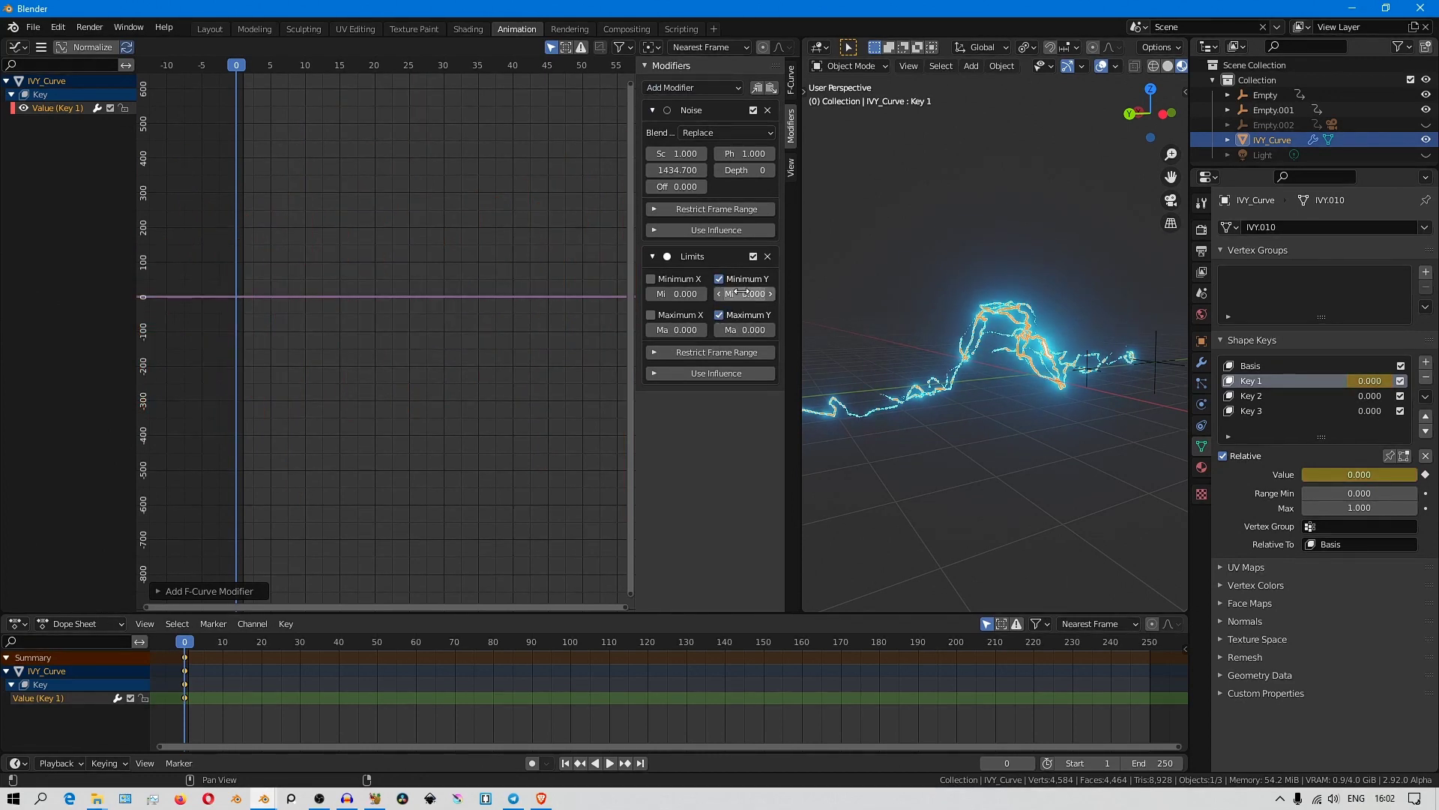
{"action": "left_click", "coordinate": [744, 330]}
{"action": "key", "text": "Return"}
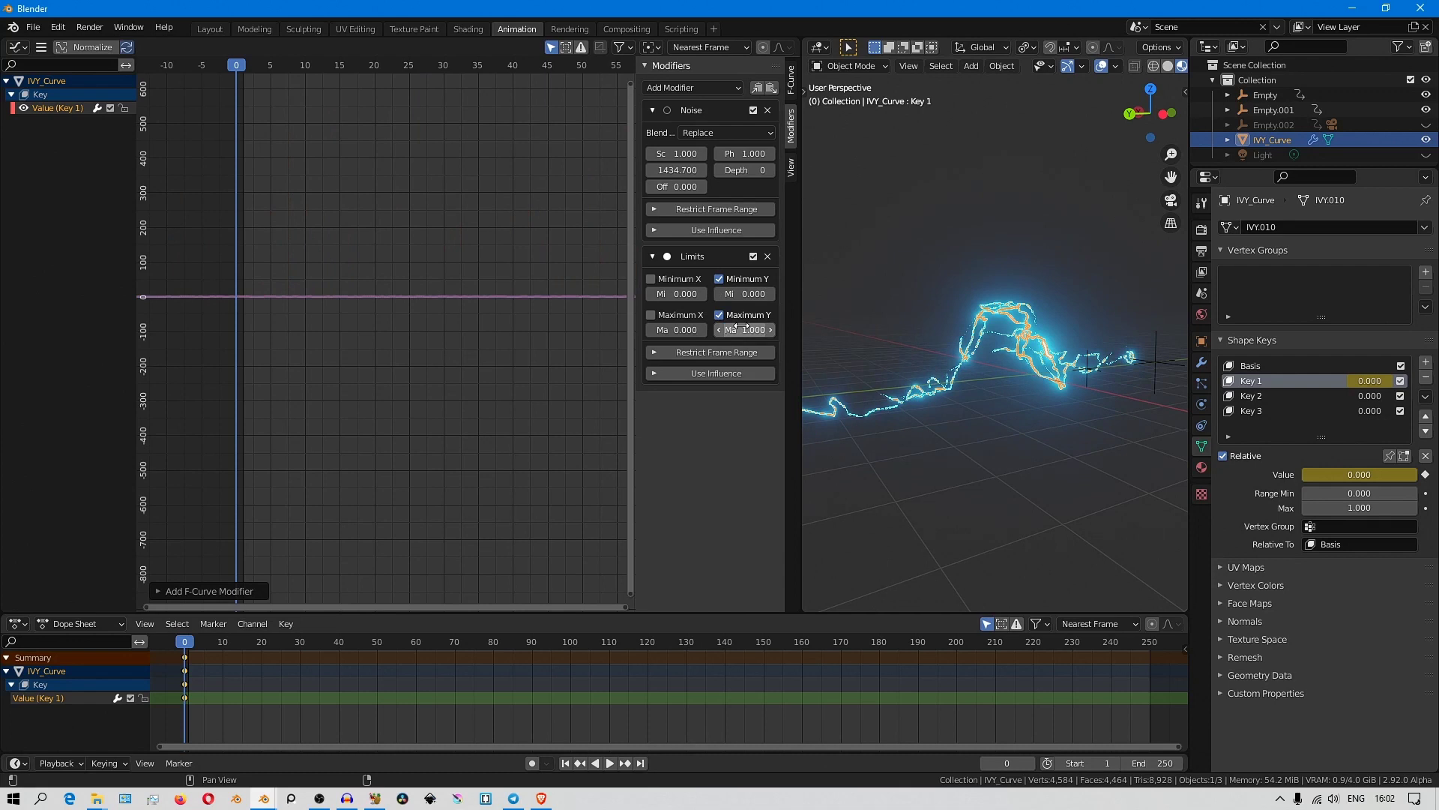
- Try out different phase values for the Noise modifier on Key 1's value curve
{"action": "middle_click_drag", "start_coordinate": [346, 315], "coordinate": [458, 399], "text": "ctrl"}
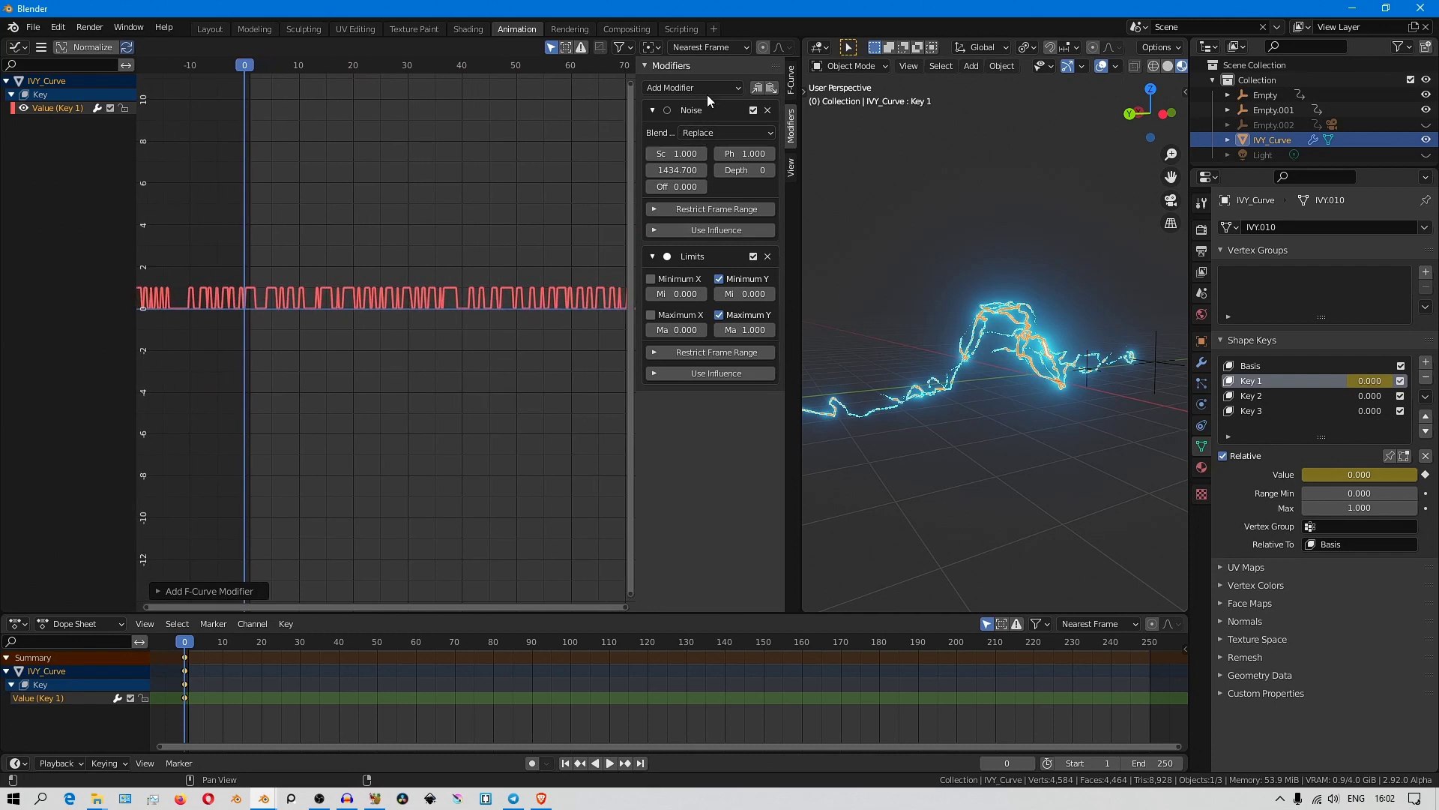
{"action": "middle_click_drag", "start_coordinate": [448, 310], "coordinate": [496, 291]}
{"action": "middle_click_drag", "start_coordinate": [480, 365], "coordinate": [398, 343]}
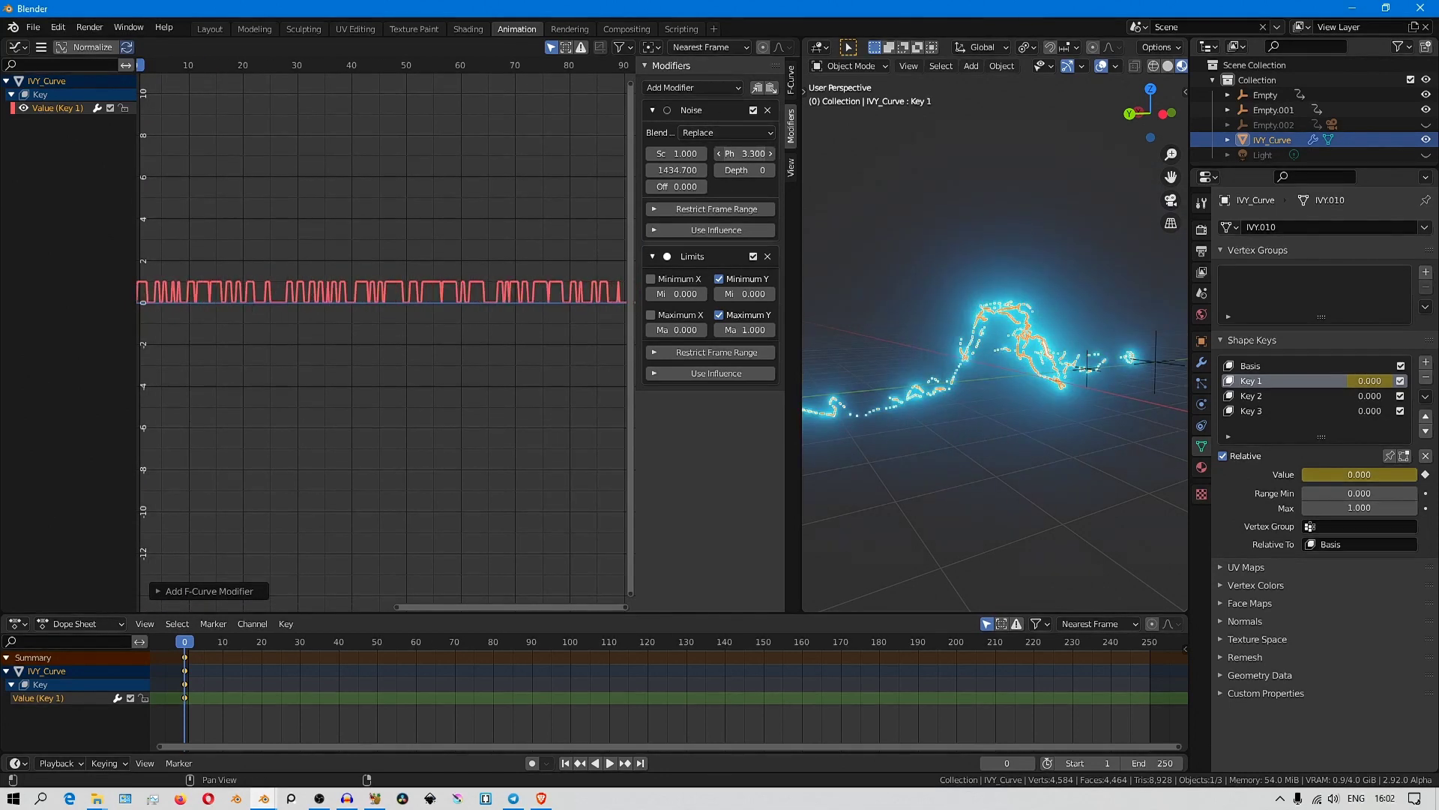
{"action": "left_click_drag", "start_coordinate": [744, 153], "coordinate": [800, 153]}
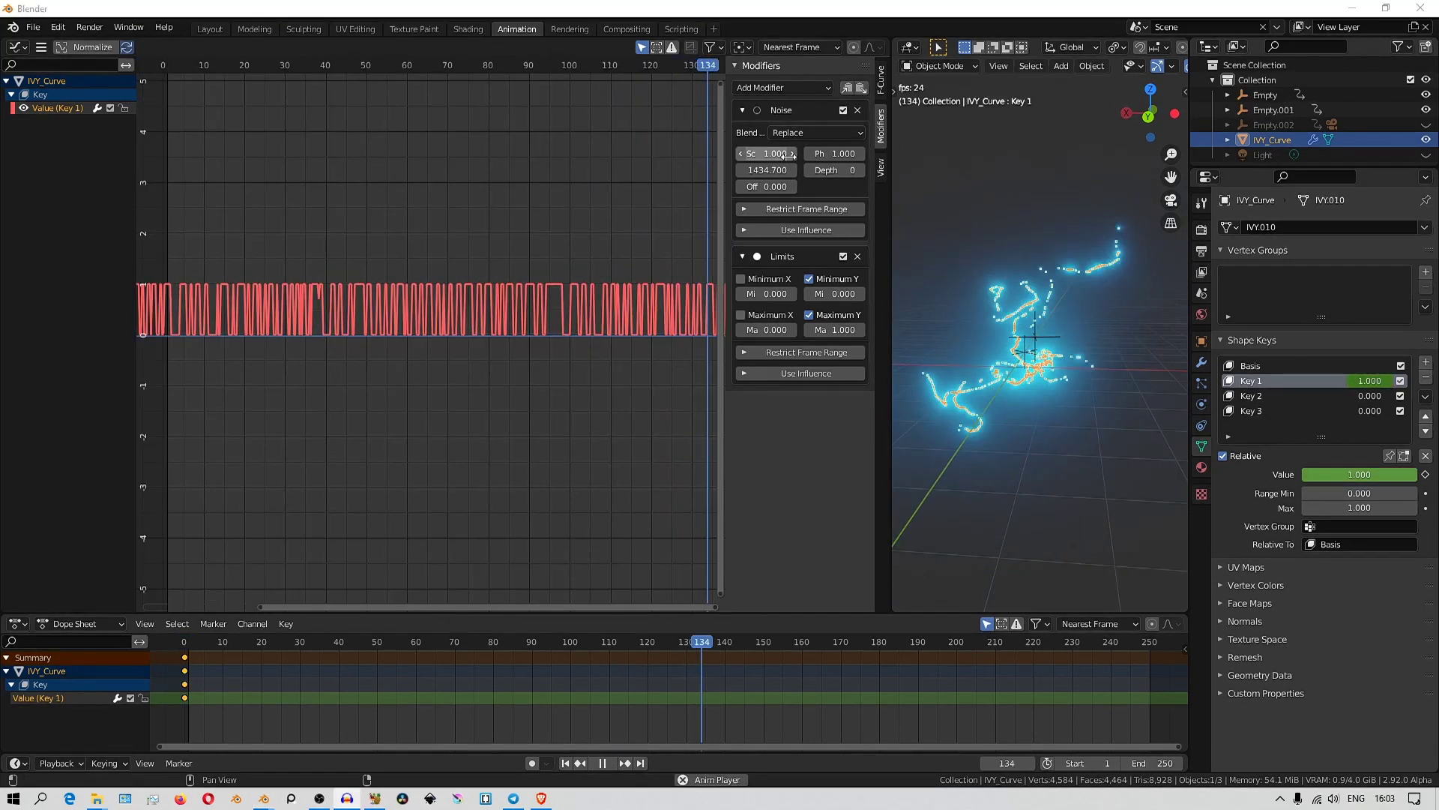
- Set the scale of the Noise modifier on Key 1's value curve to 7.600
{"action": "left_click_drag", "start_coordinate": [725, 153], "coordinate": [583, 153]}
{"action": "left_click", "coordinate": [742, 153]}
{"action": "type", "text": "14"}
{"action": "key", "text": "Return"}
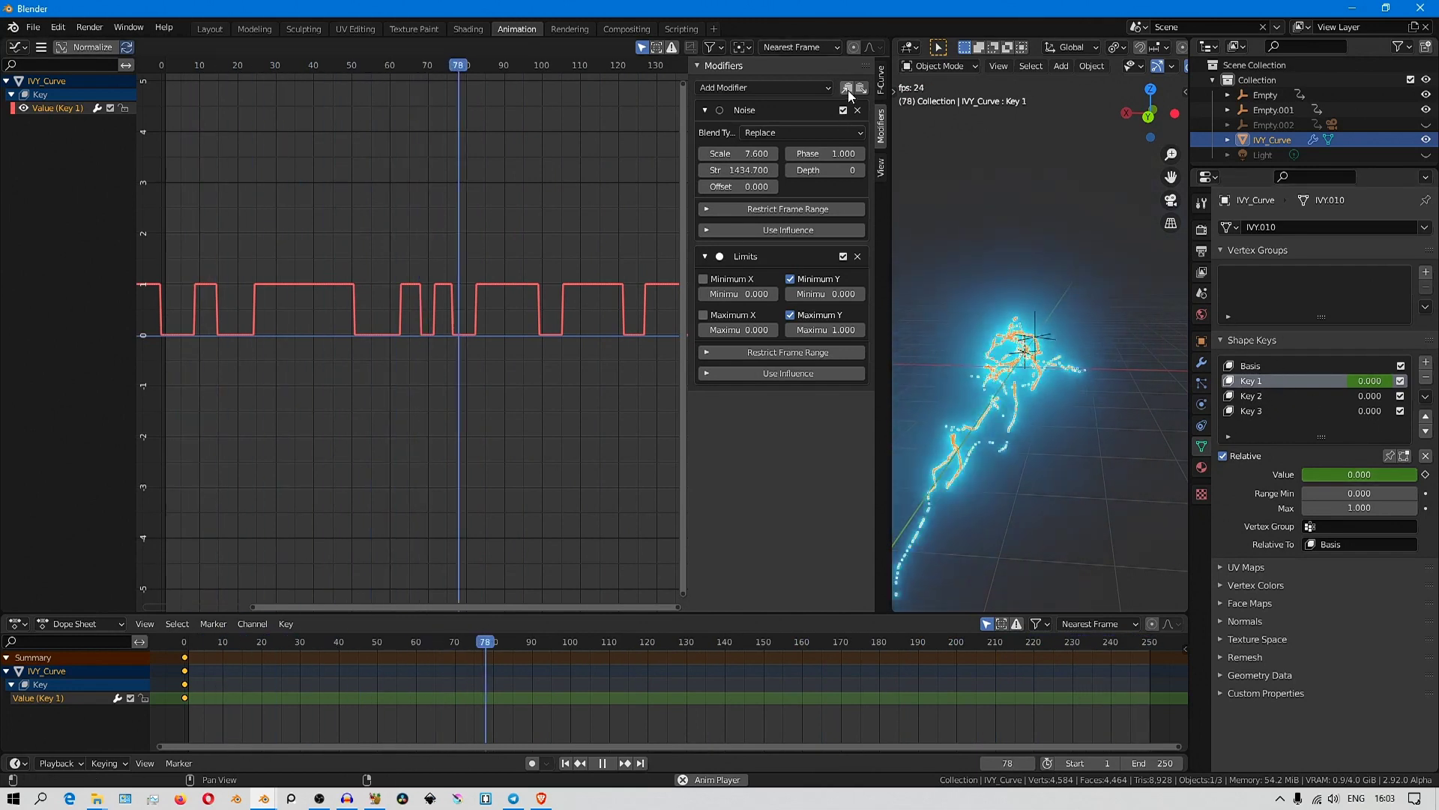
- Stop the playback at frame 0 and keyframe Key 2's value of 0 there
{"action": "left_click", "coordinate": [181, 645]}
{"action": "key", "text": "space"}
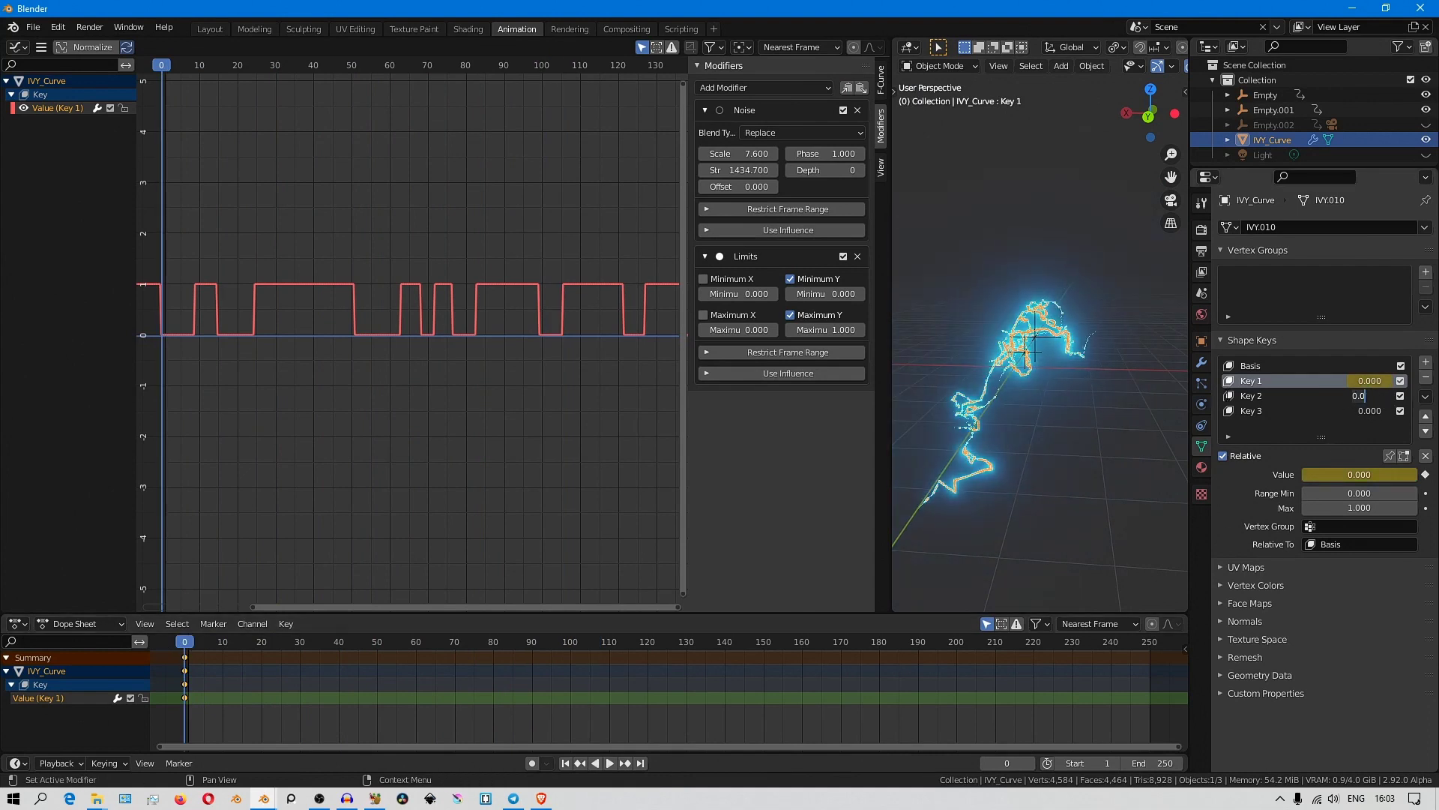
{"action": "key", "text": "Return"}
{"action": "left_click", "coordinate": [1254, 395]}
{"action": "left_click", "coordinate": [1426, 475]}
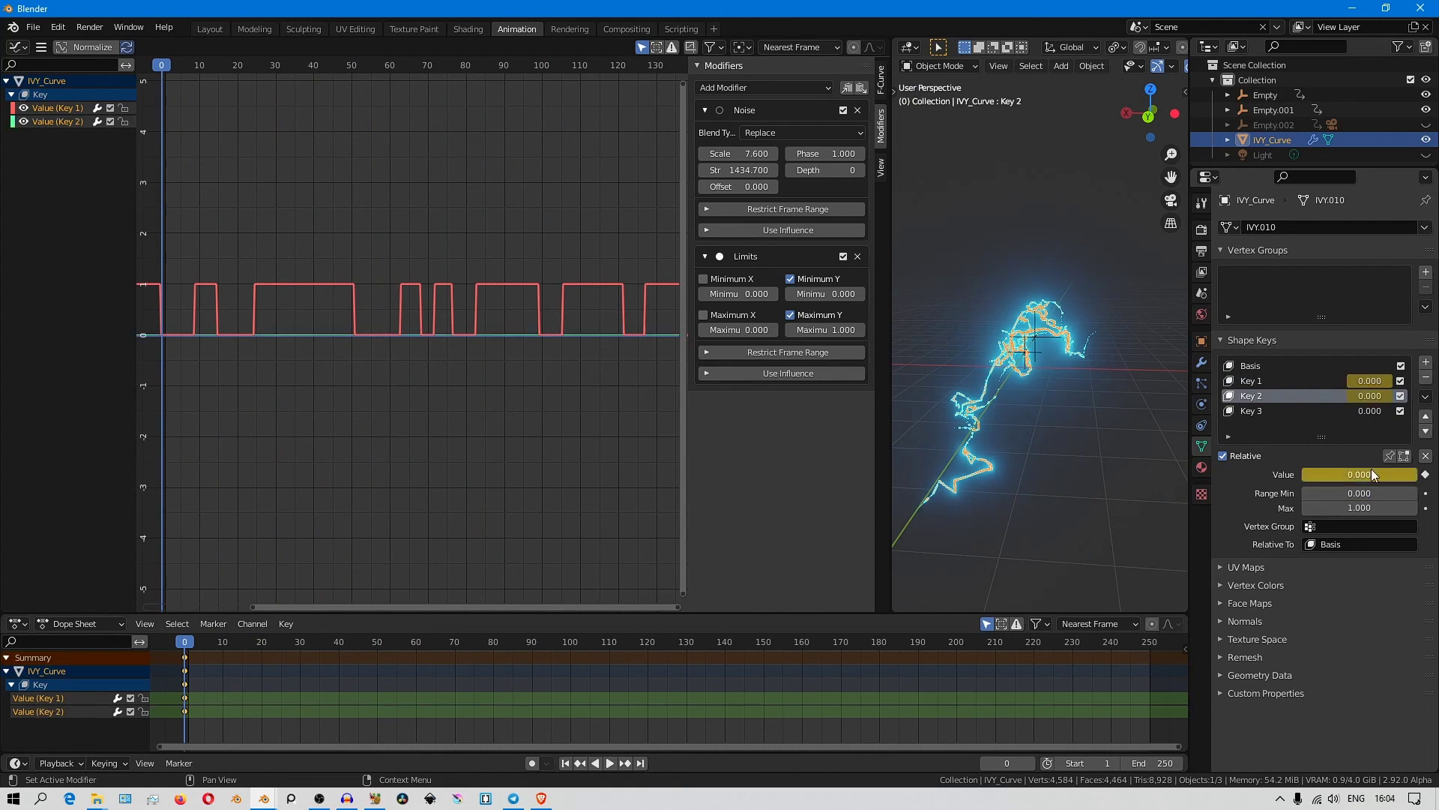
- Paste Key 1's Noise and Limits modifiers onto only Key 2's value curve and set its Noise phase to 341.700
{"action": "left_click", "coordinate": [860, 91]}
{"action": "key", "text": "ctrl+z"}
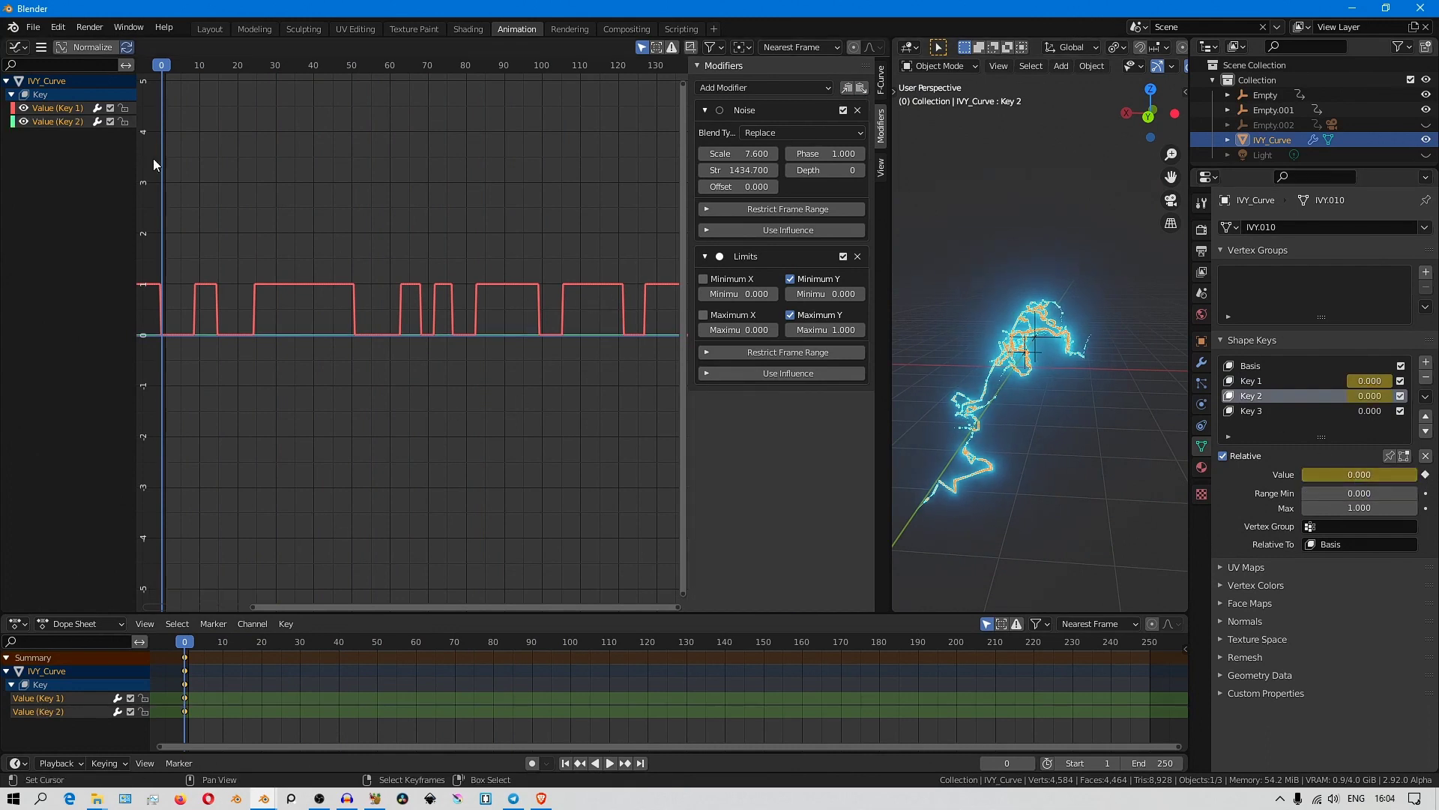
{"action": "left_click", "coordinate": [47, 121]}
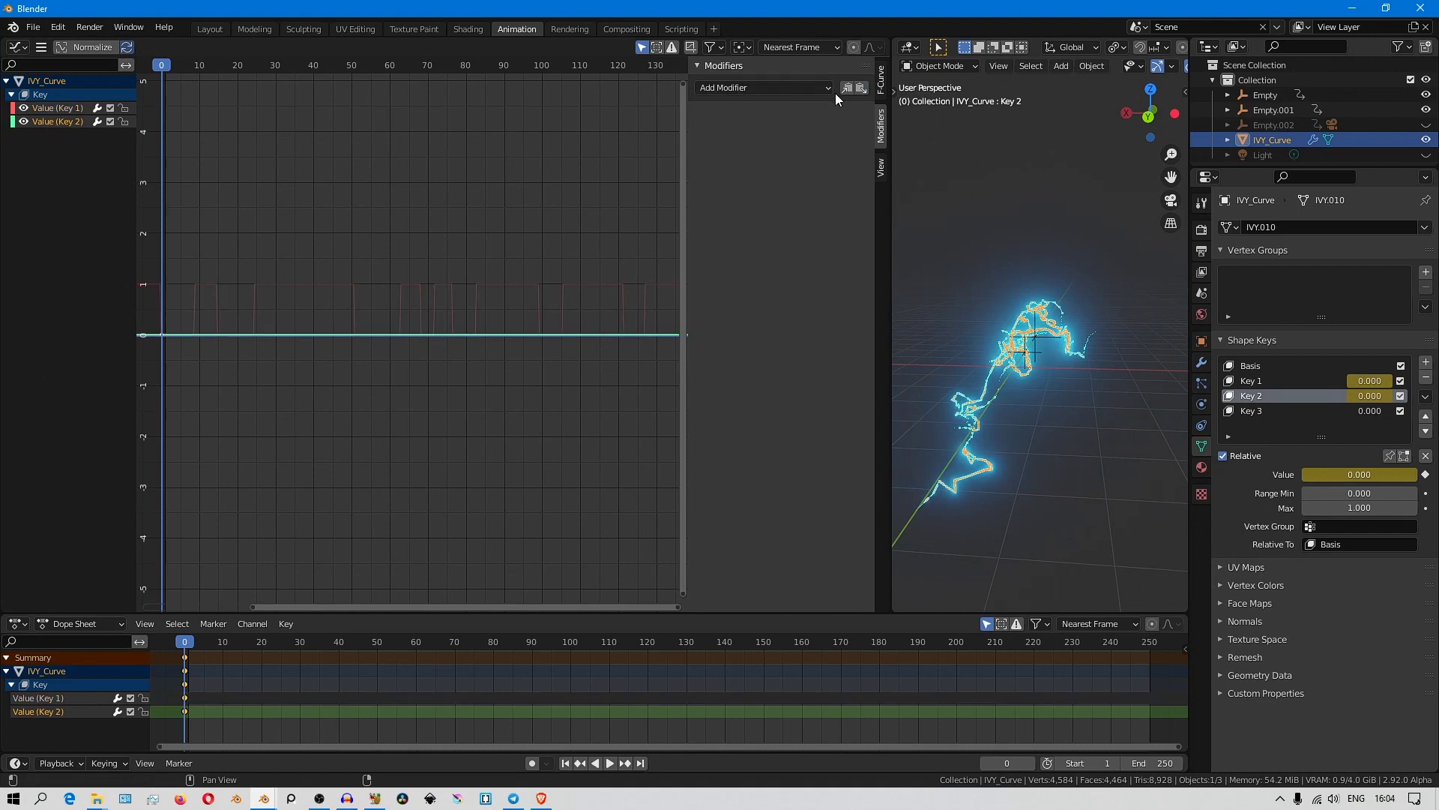
{"action": "left_click", "coordinate": [861, 88]}
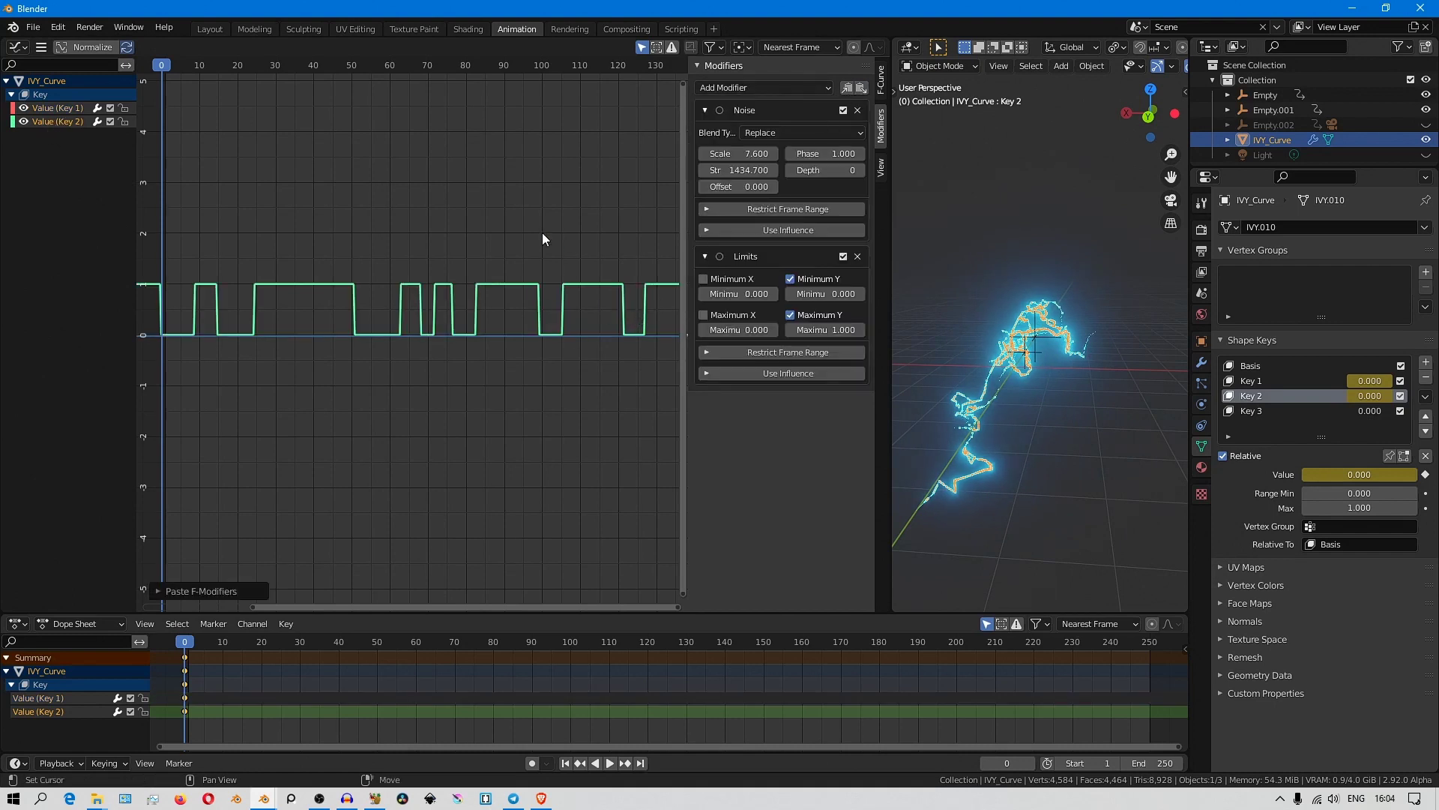
{"action": "left_click_drag", "start_coordinate": [810, 152], "coordinate": [937, 153]}
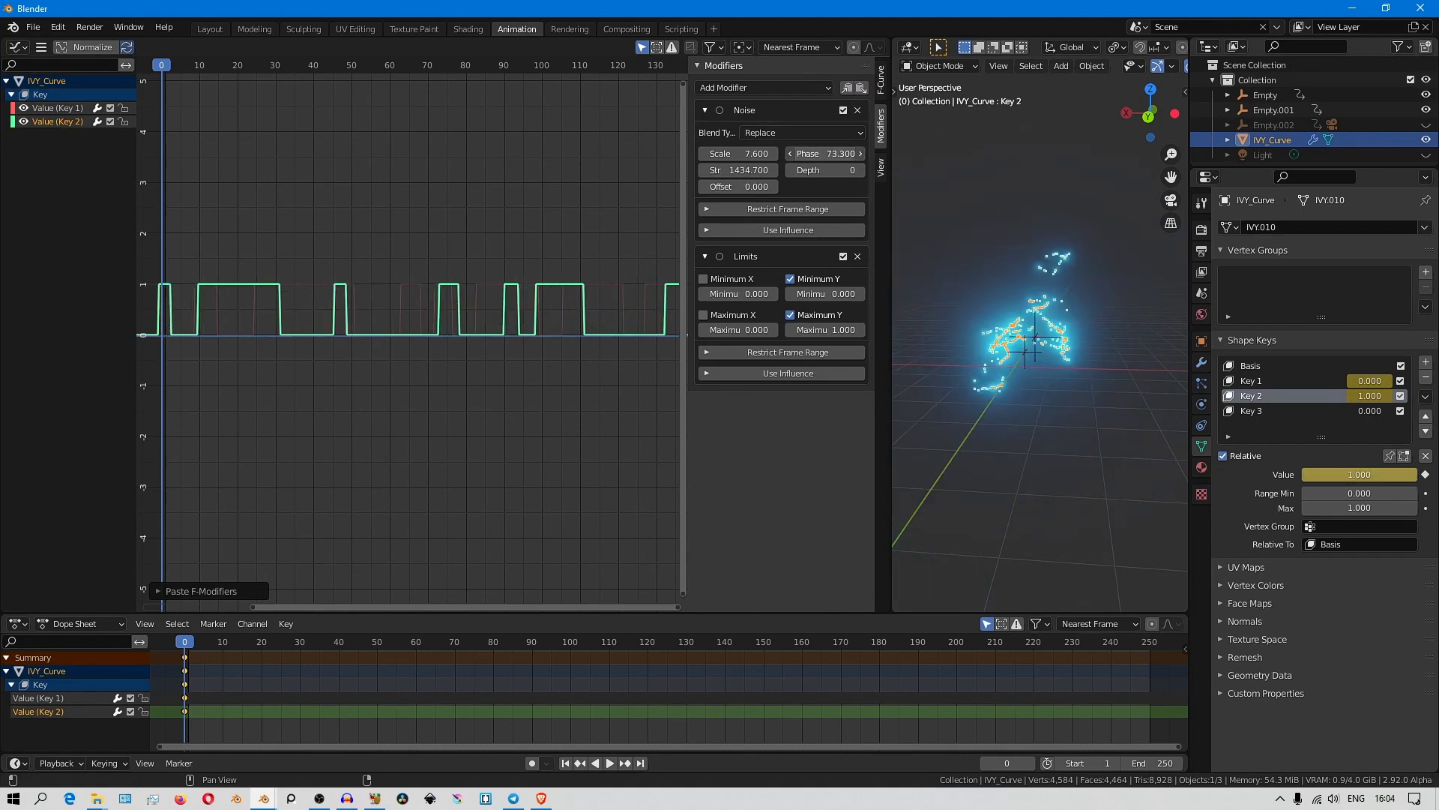
{"action": "left_click_drag", "start_coordinate": [825, 153], "coordinate": [955, 153]}
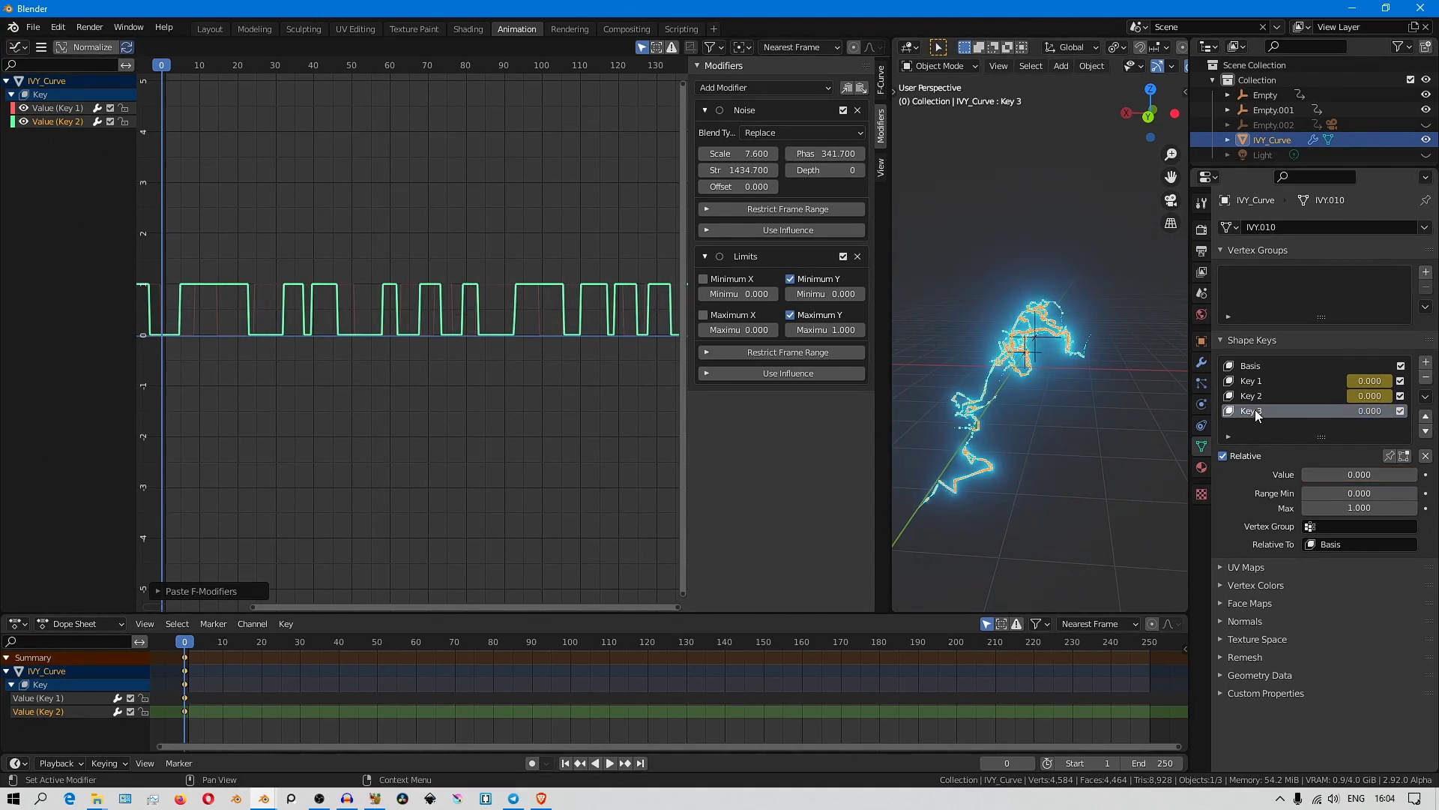
- Keyframe Key 3's value of 0 at frame 0 and paste the Noise and Limits modifiers onto its curve with phase 105.400
{"action": "left_click", "coordinate": [1426, 474]}
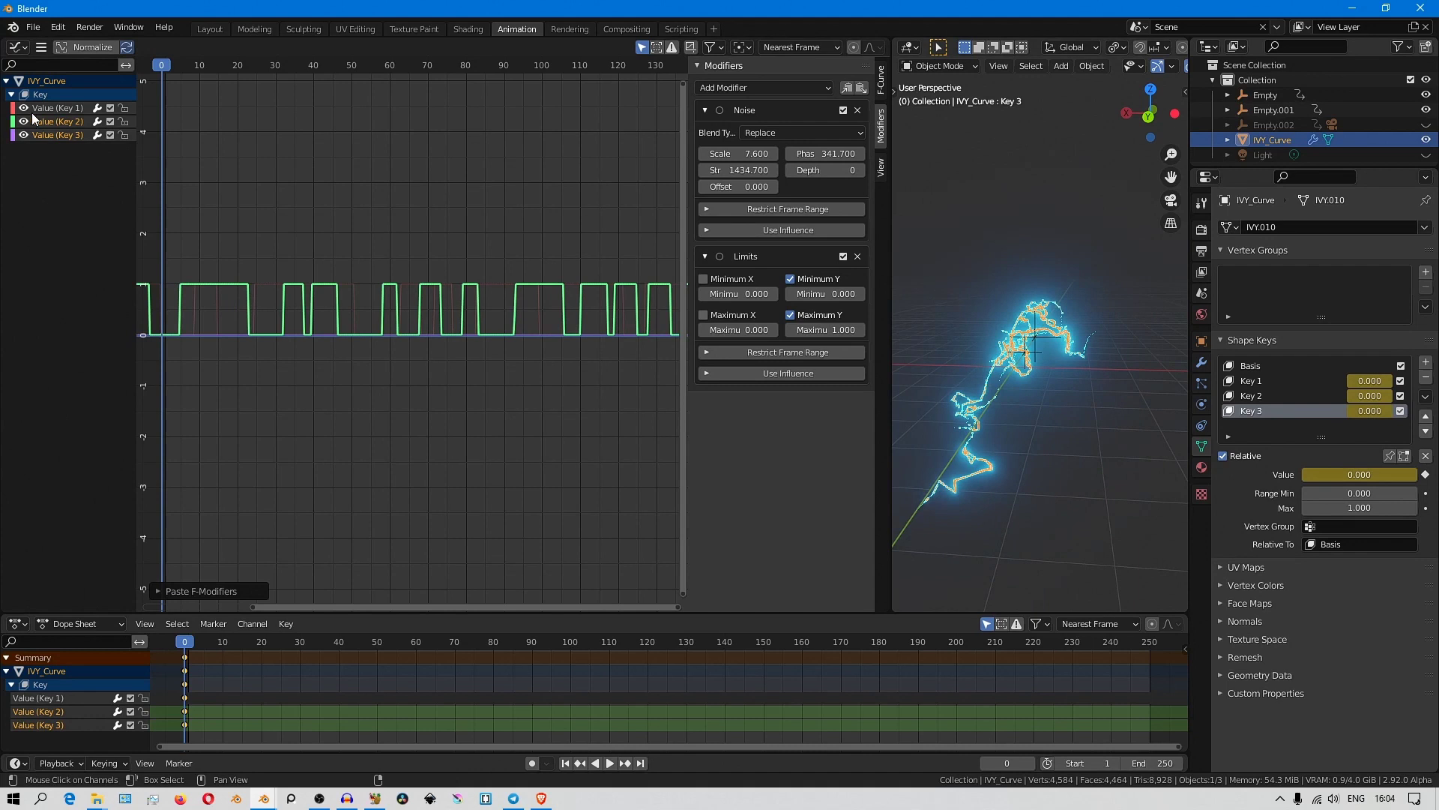
{"action": "left_click", "coordinate": [50, 134]}
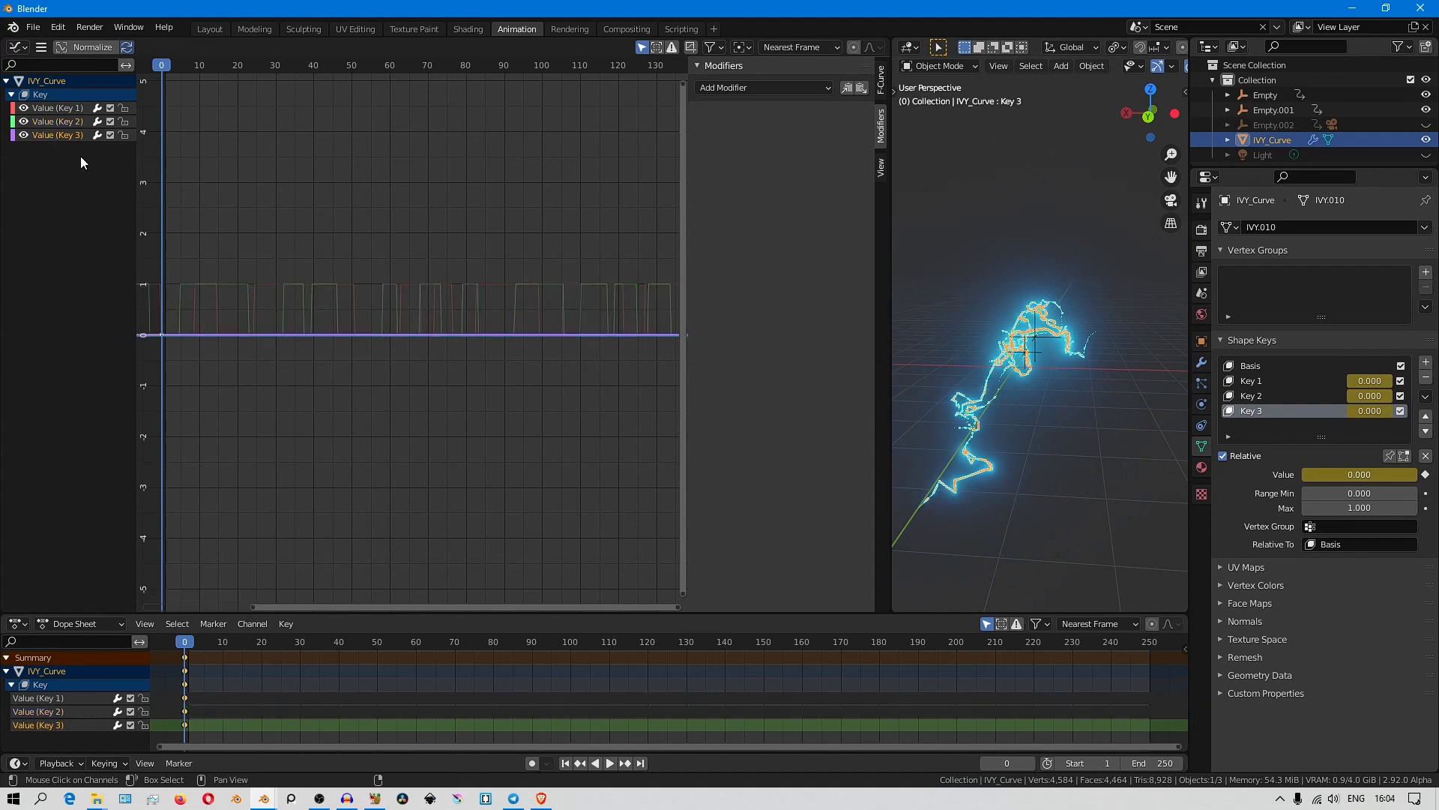
{"action": "left_click", "coordinate": [864, 88]}
{"action": "mouse_move", "coordinate": [823, 154]}
{"action": "left_mouse_down"}
{"action": "mouse_move", "coordinate": [881, 153]}
{"action": "mouse_move", "coordinate": [813, 154]}
{"action": "left_mouse_up"}
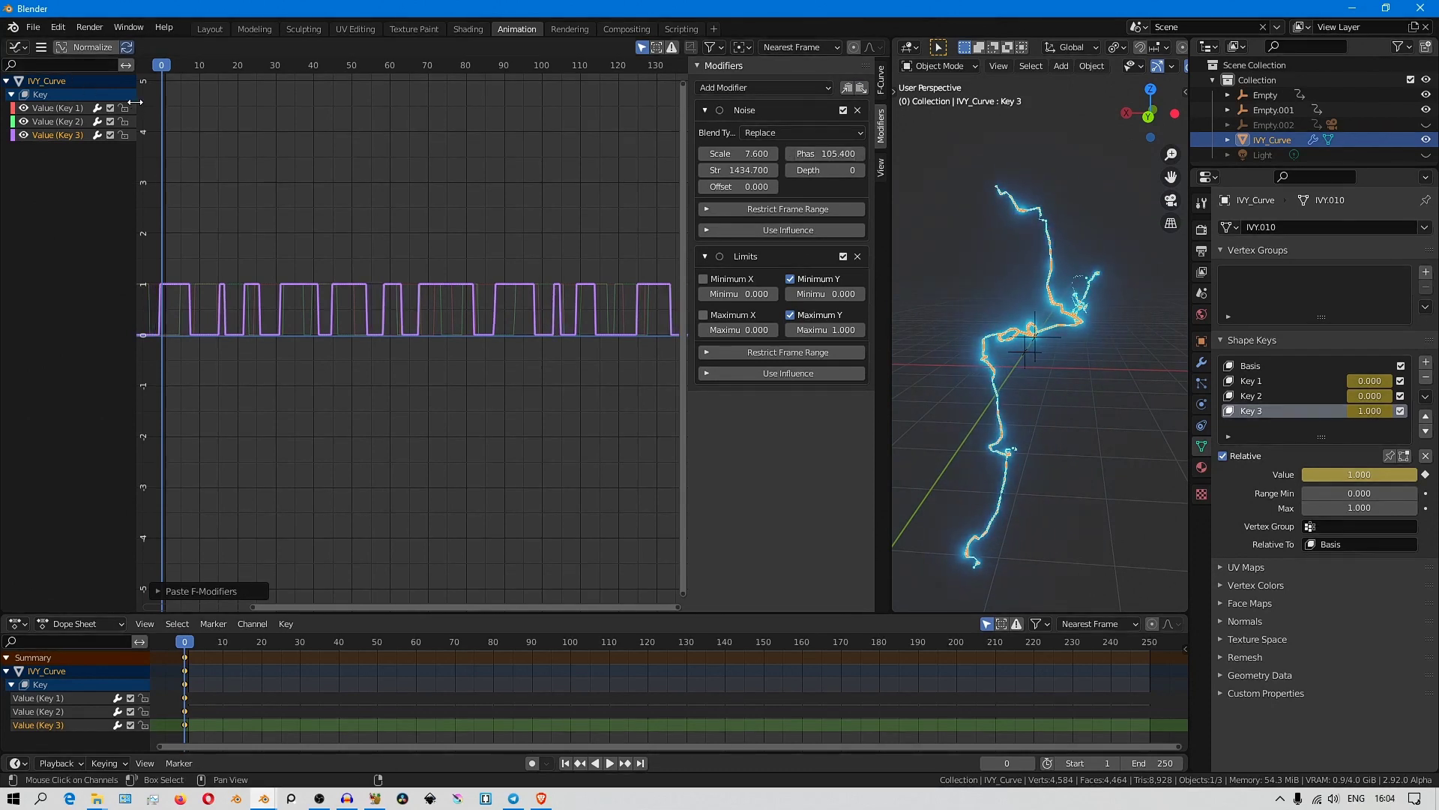
- Play the animation with the mesh deselected and inspect the lightning's changing shape from another angle
{"action": "key", "text": "space"}
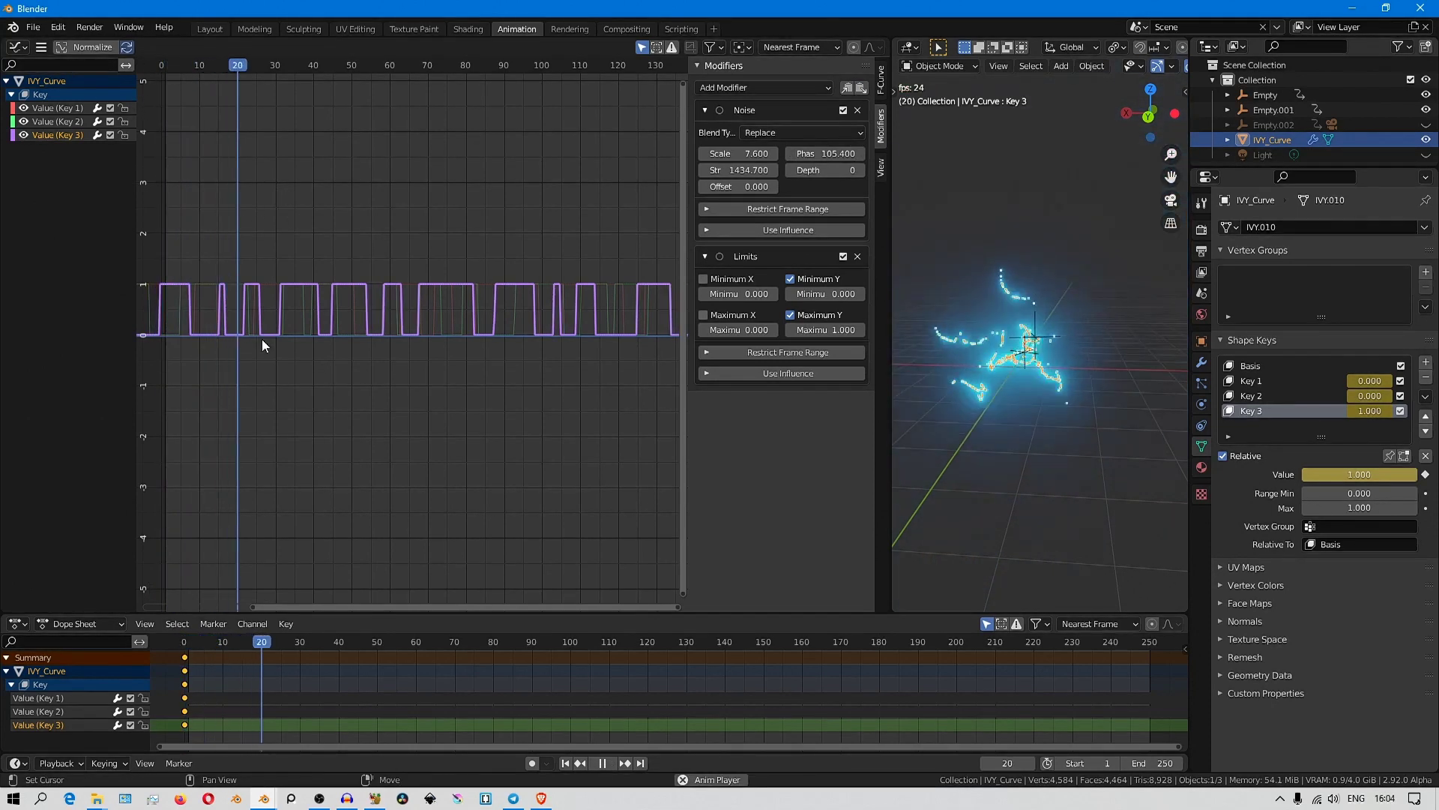
{"action": "middle_click_drag", "start_coordinate": [1111, 410], "coordinate": [1051, 403]}
{"action": "key", "text": "alt+a"}
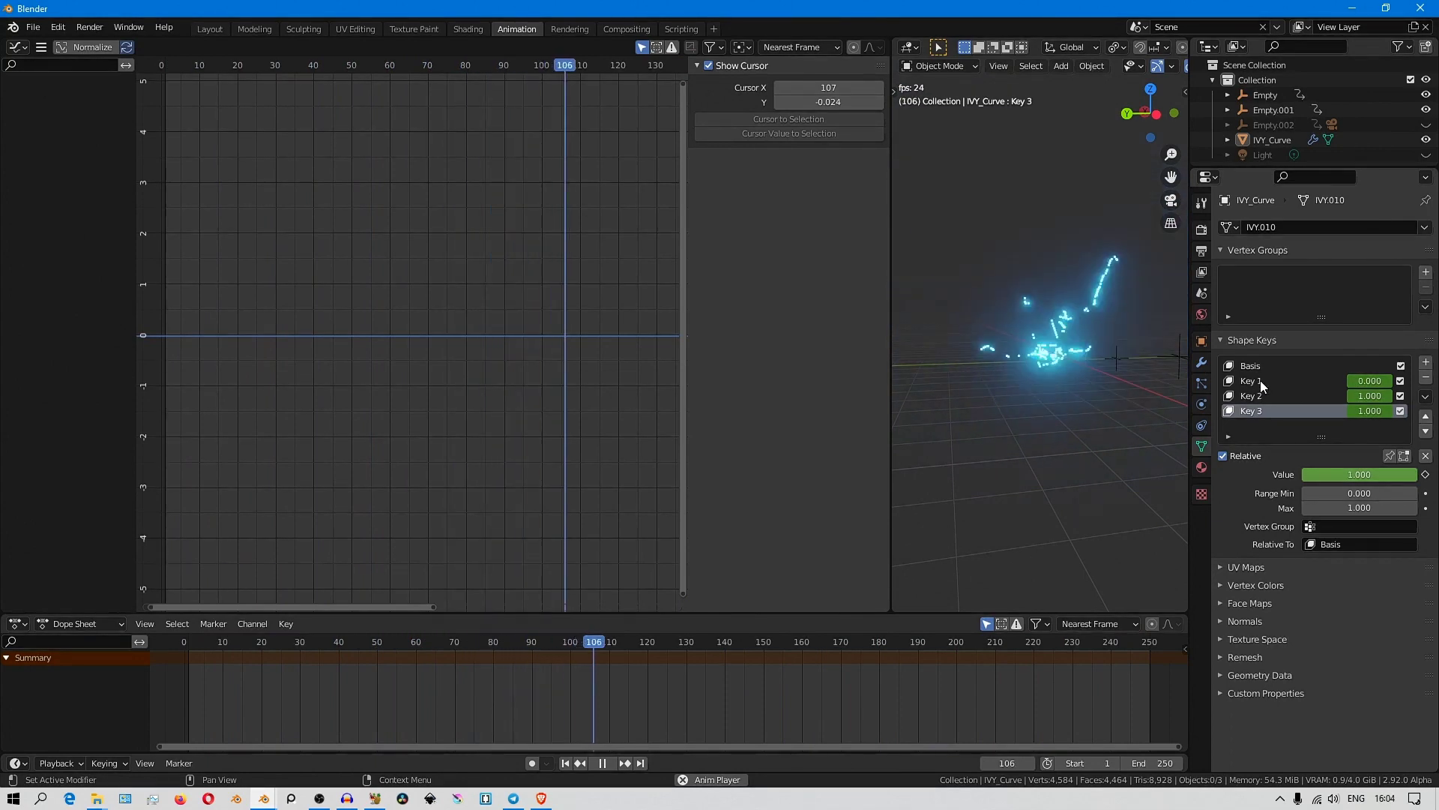
{"action": "key", "text": "space"}
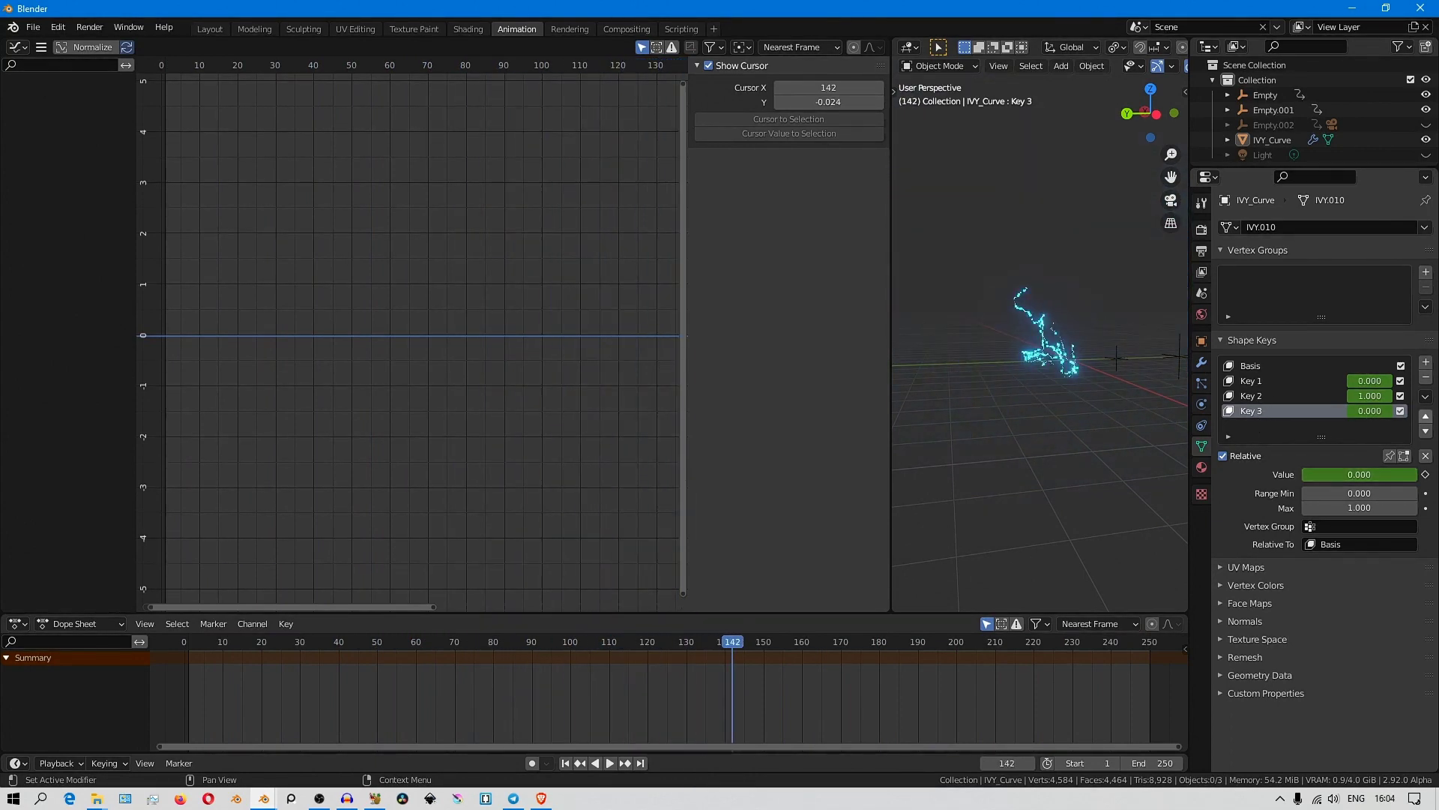
{"action": "key", "text": "alt+Tab"}
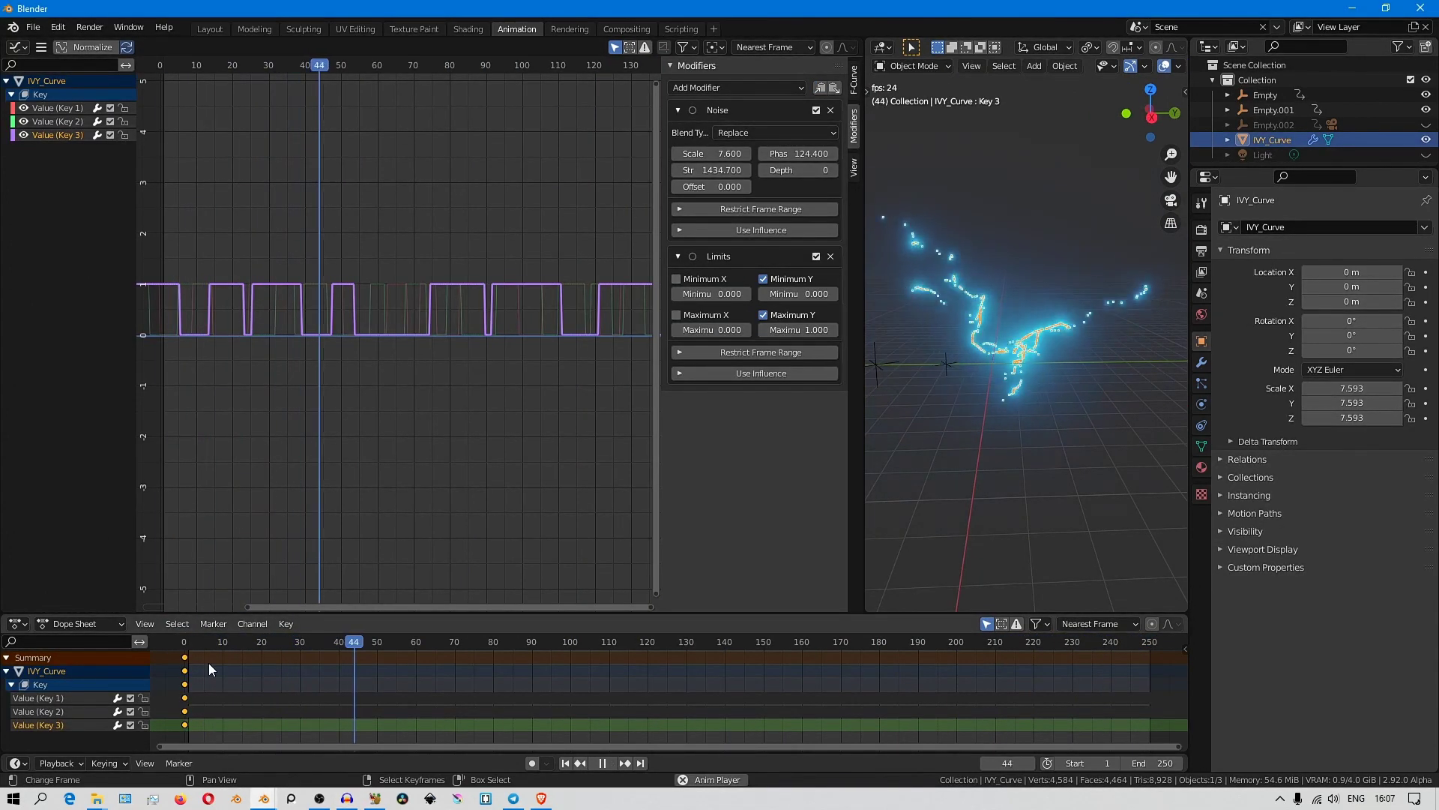
- Keyframe IVY_Curve's X rotation of 0° at frame 0 and paste Key 3's Noise and Limits modifiers onto the rotation curve
{"action": "left_click_drag", "start_coordinate": [188, 642], "coordinate": [142, 638]}
{"action": "key", "text": "space"}
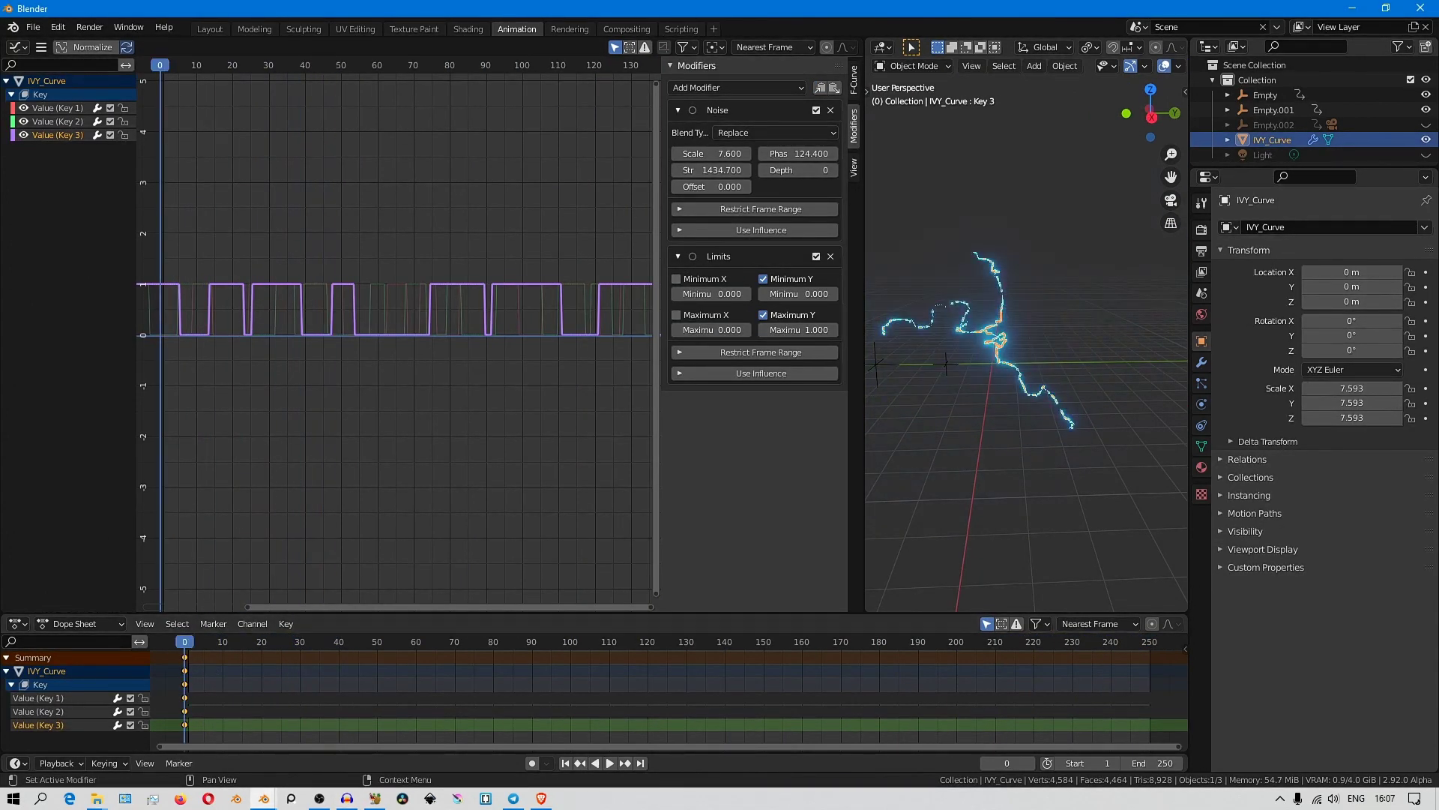
{"action": "left_click", "coordinate": [1428, 322]}
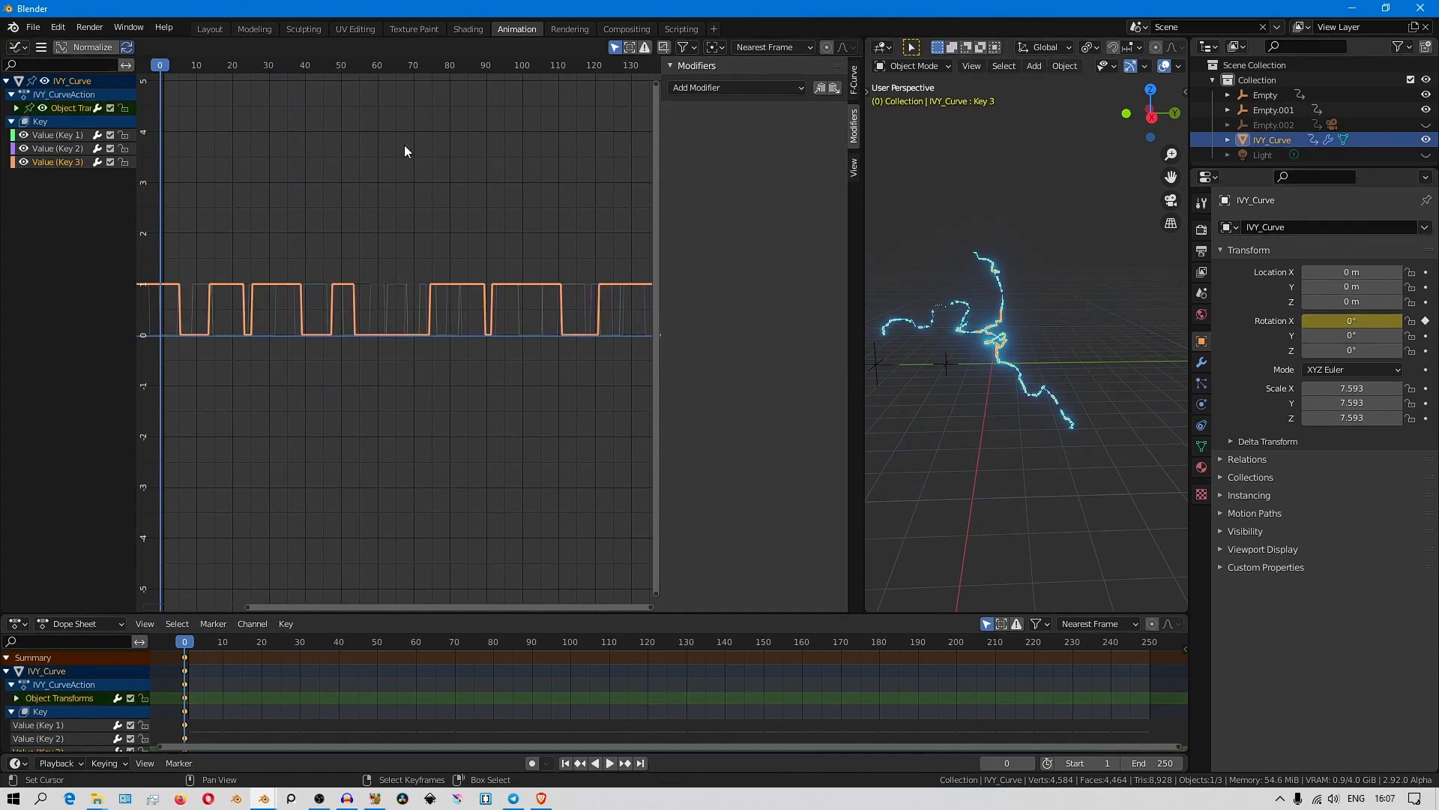
{"action": "left_click", "coordinate": [48, 121]}
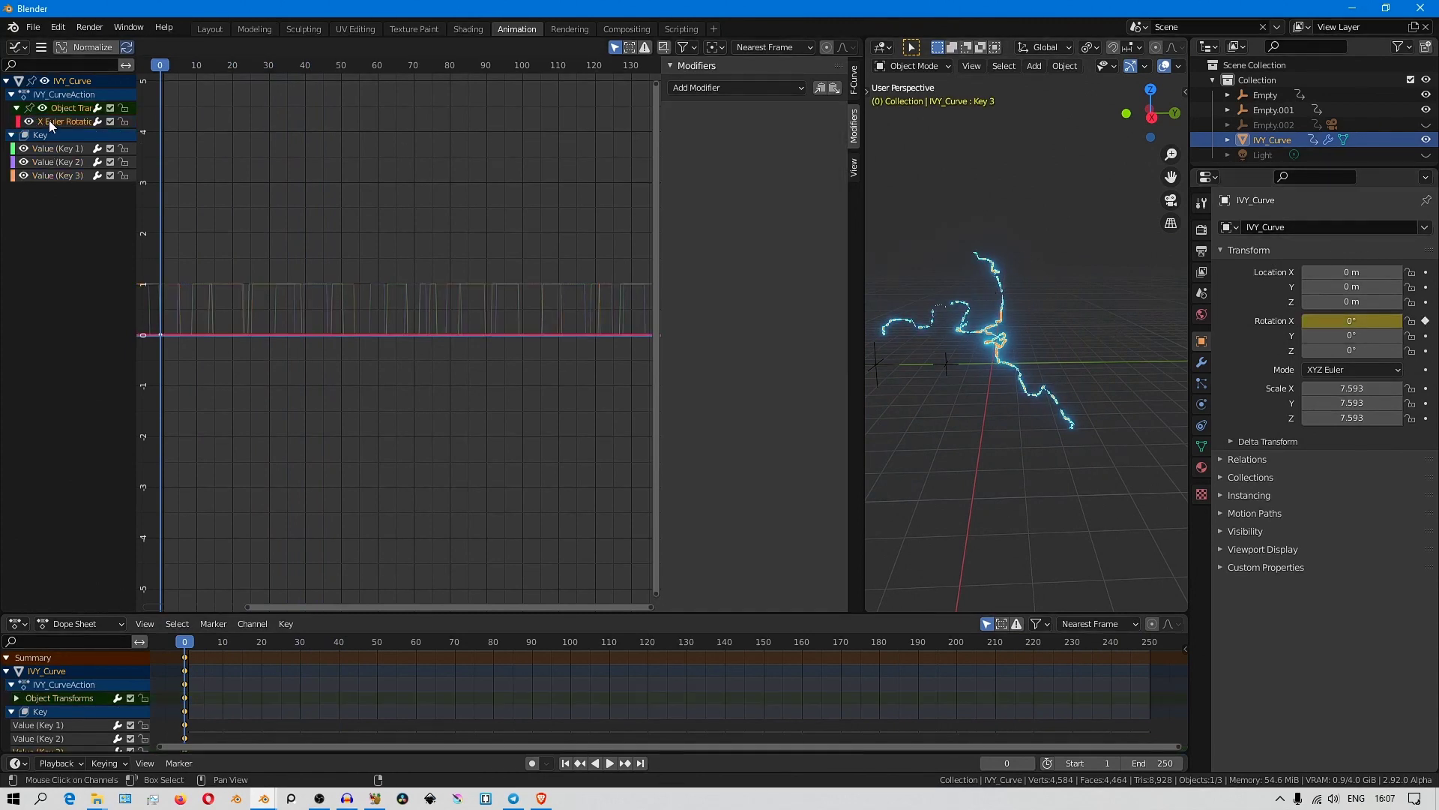
{"action": "left_click", "coordinate": [834, 88]}
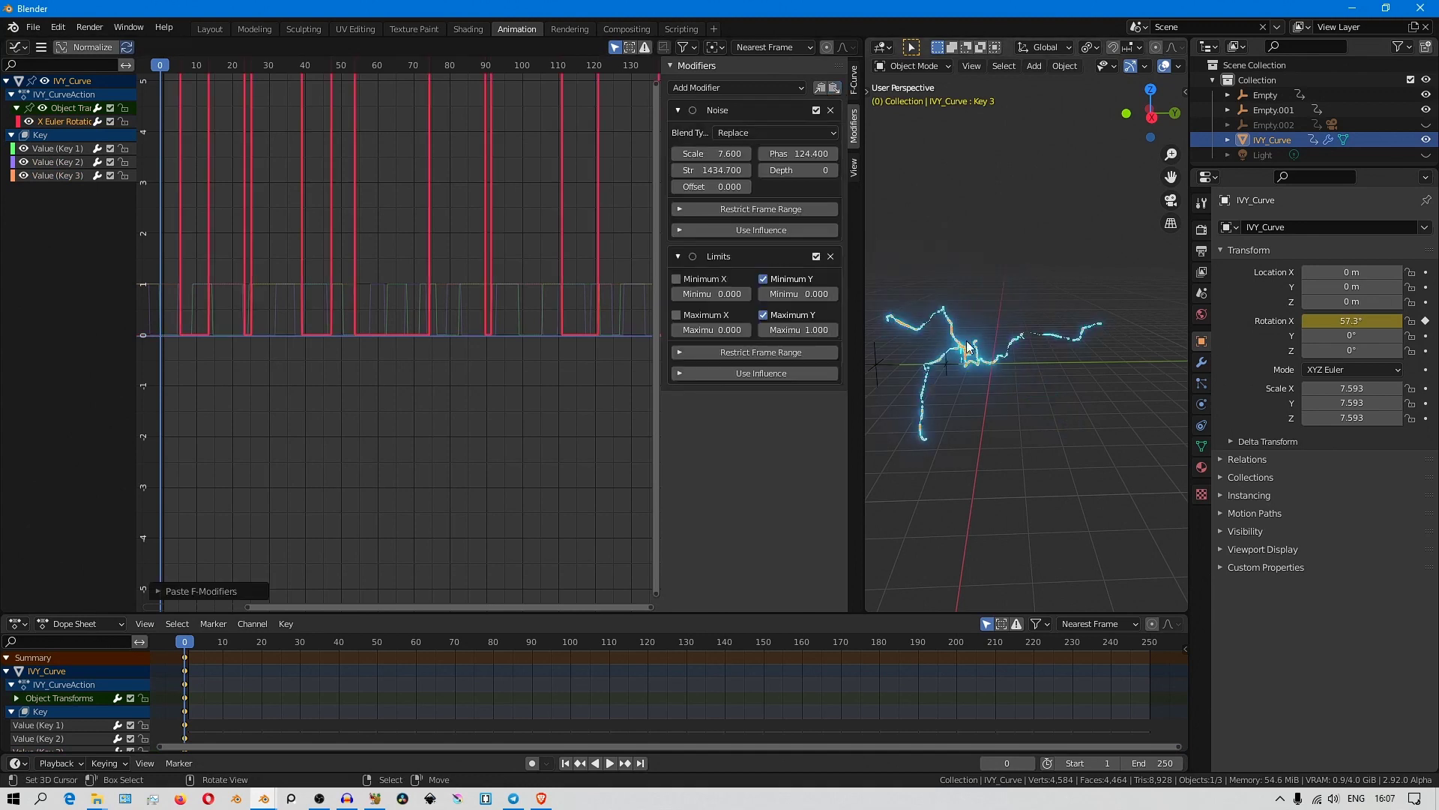
- Set the X rotation curve's Limits Maximum Y to 6.100 and its Noise phase to 4.700
{"action": "scroll", "coordinate": [562, 222], "scroll_direction": "down", "scroll_amount": 2}
{"action": "middle_click_drag", "start_coordinate": [589, 202], "coordinate": [591, 291], "text": "ctrl"}
{"action": "middle_click_drag", "start_coordinate": [464, 264], "coordinate": [704, 348], "text": "ctrl"}
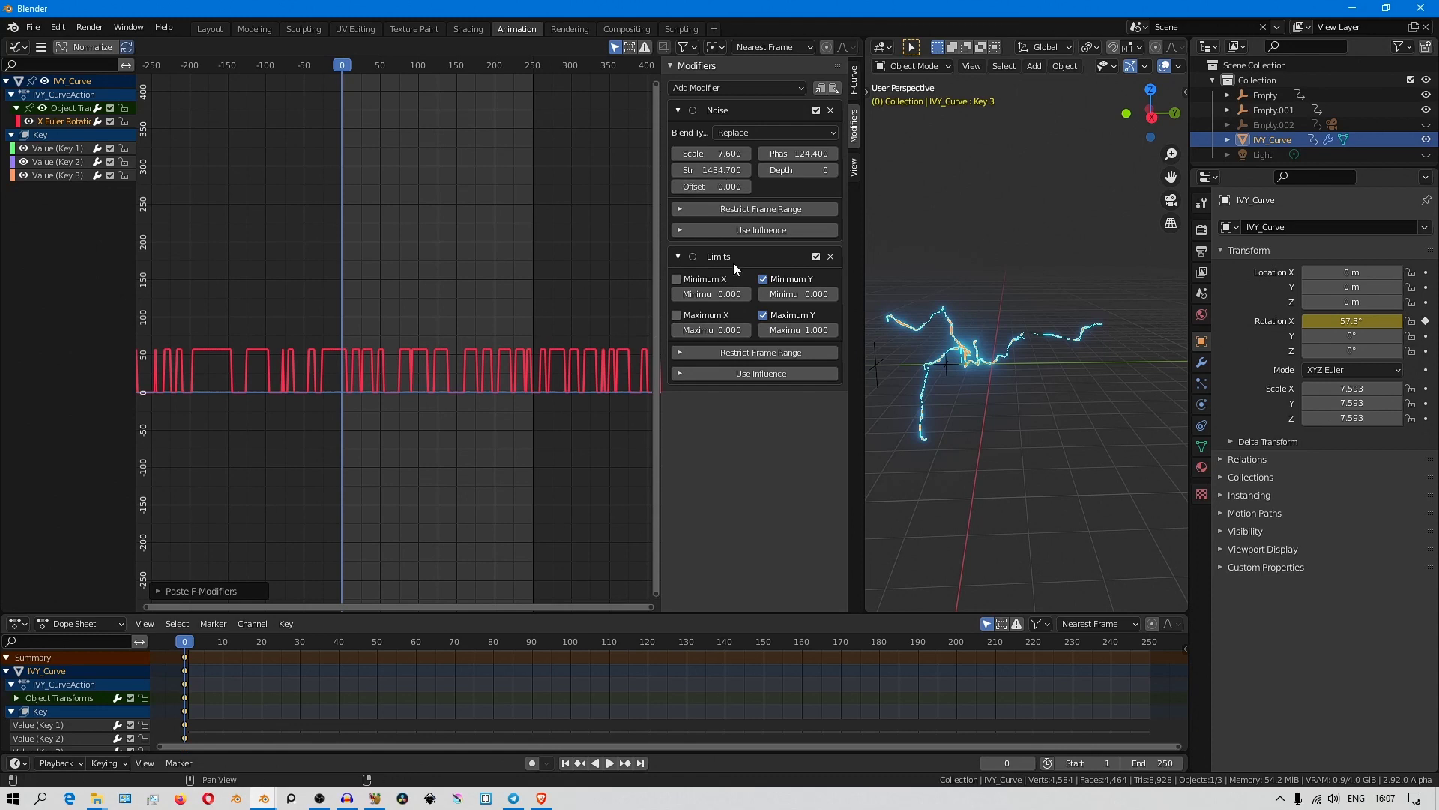
{"action": "left_click_drag", "start_coordinate": [799, 330], "coordinate": [841, 330]}
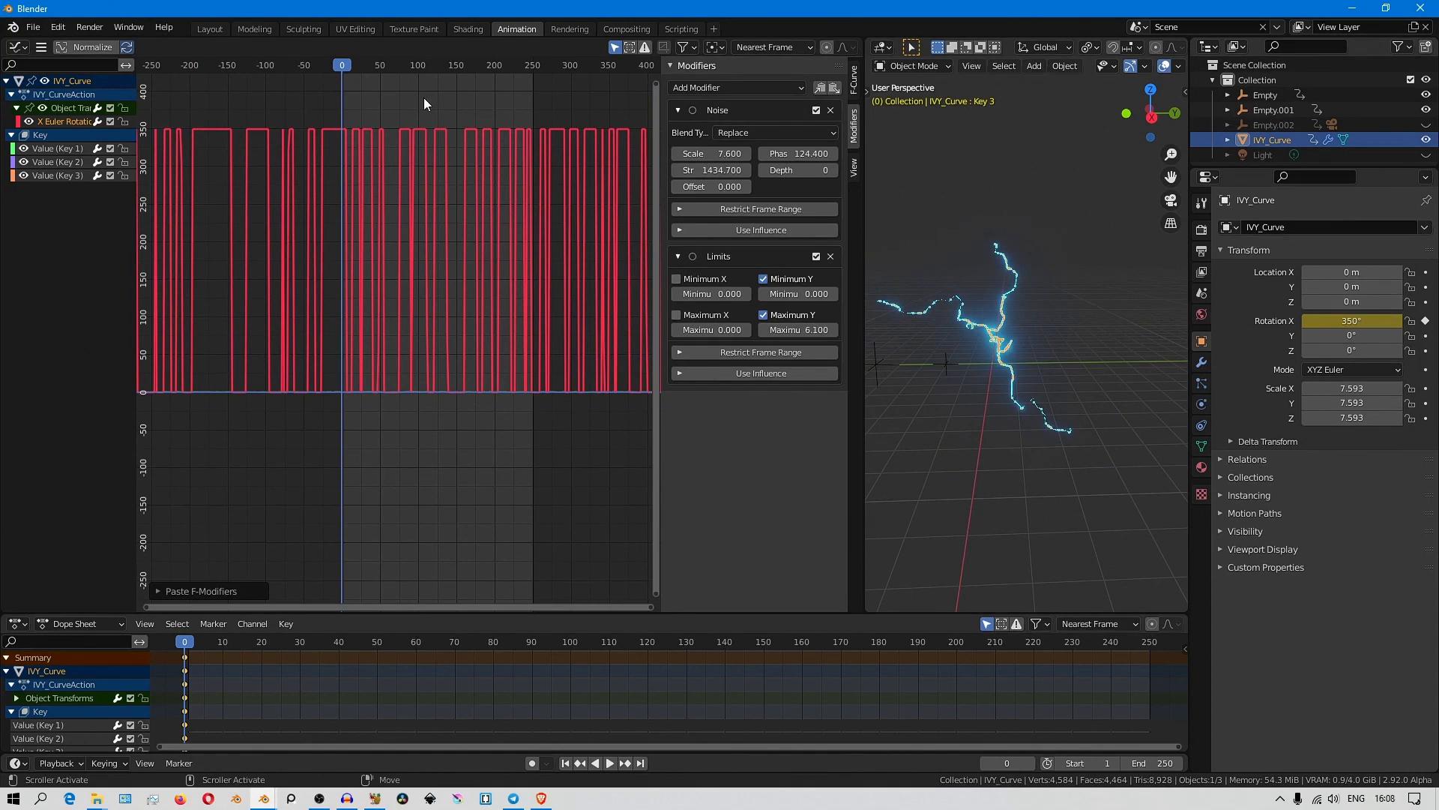
{"action": "middle_click_drag", "start_coordinate": [436, 295], "coordinate": [497, 290], "text": "ctrl"}
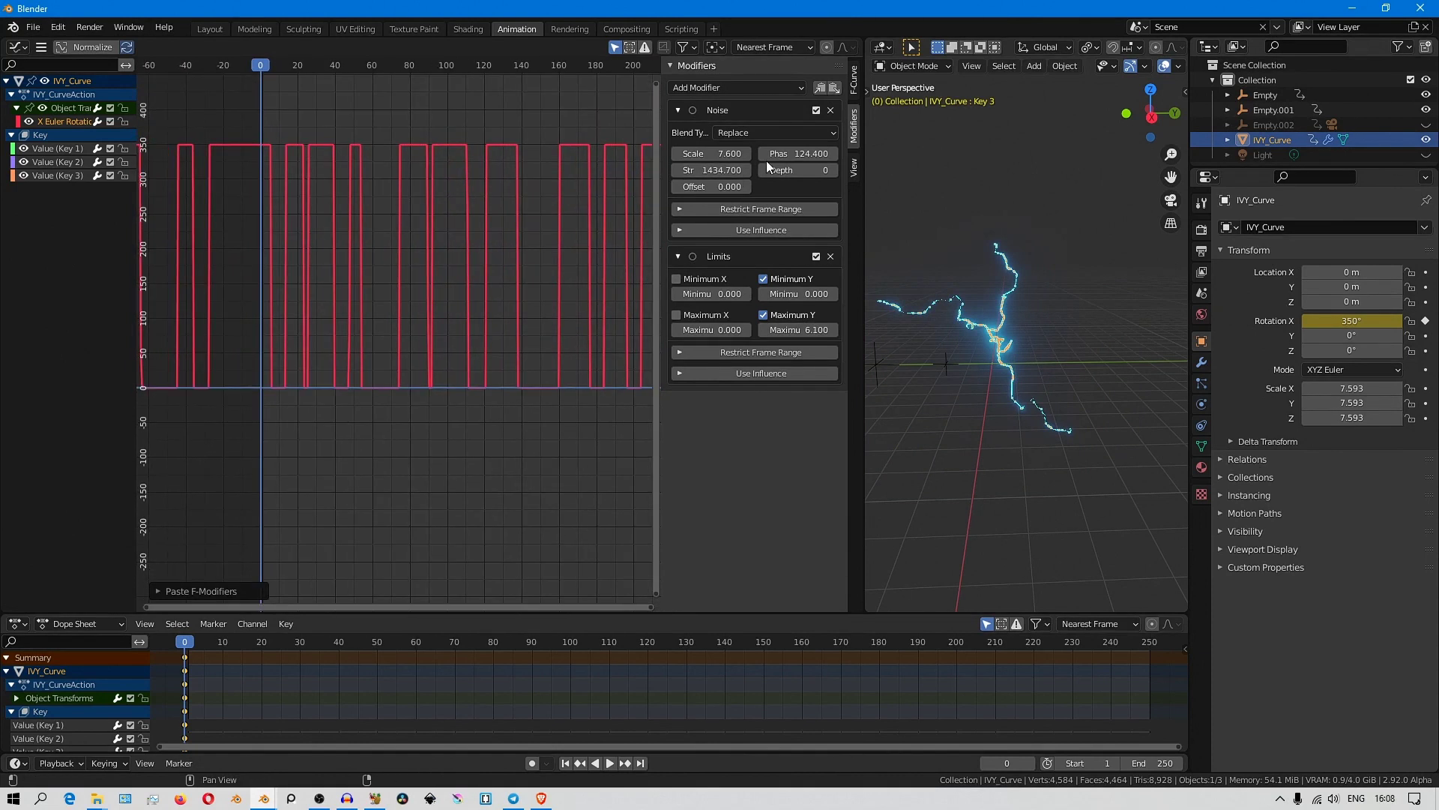
{"action": "left_click_drag", "start_coordinate": [798, 154], "coordinate": [1211, 154]}
{"action": "left_click_drag", "start_coordinate": [844, 153], "coordinate": [798, 153]}
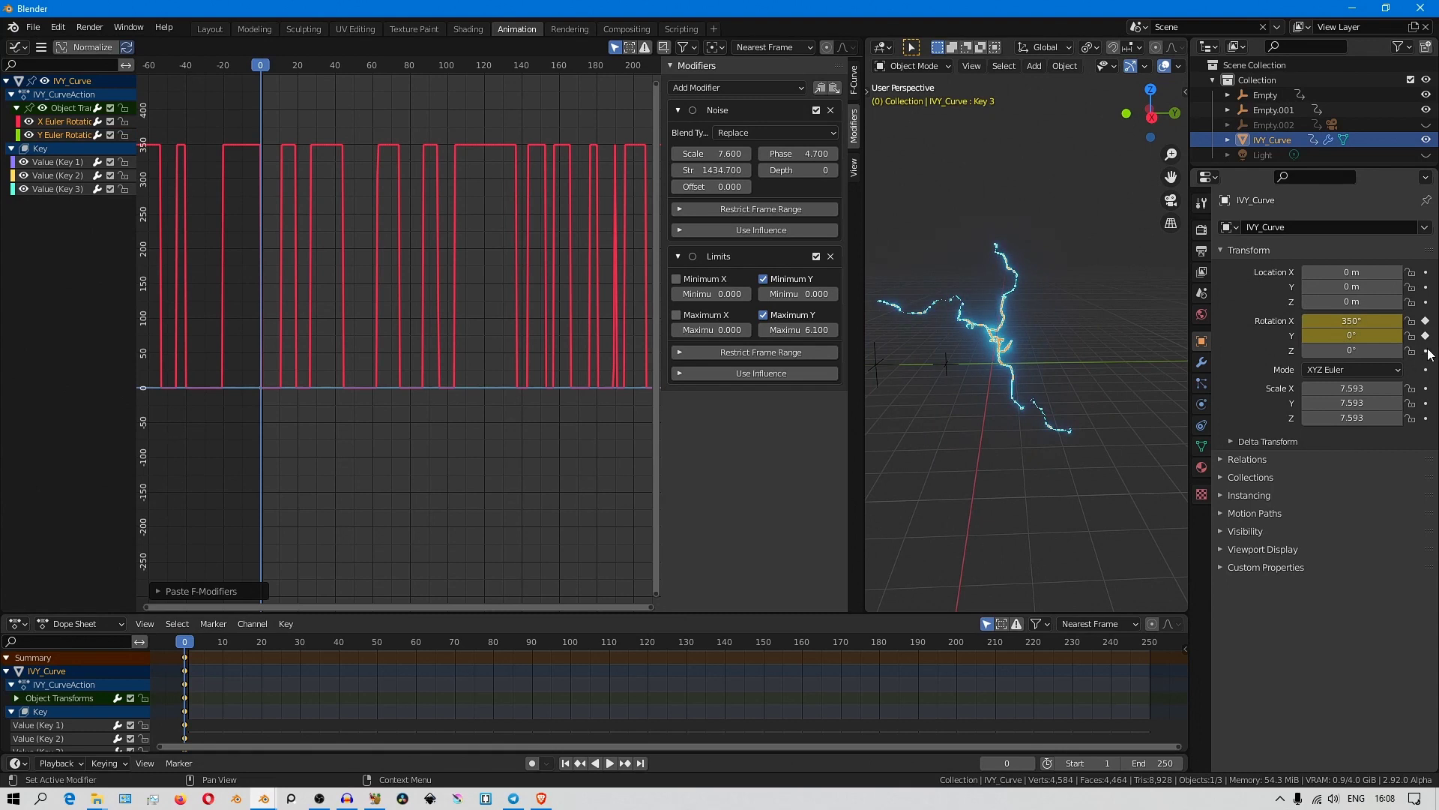
- Keyframe IVY_Curve's Y and Z rotations of 0° at frame 0 and paste the X curve's modifiers onto both, setting Z's Noise phase to 355.300
{"action": "left_click", "coordinate": [69, 133]}
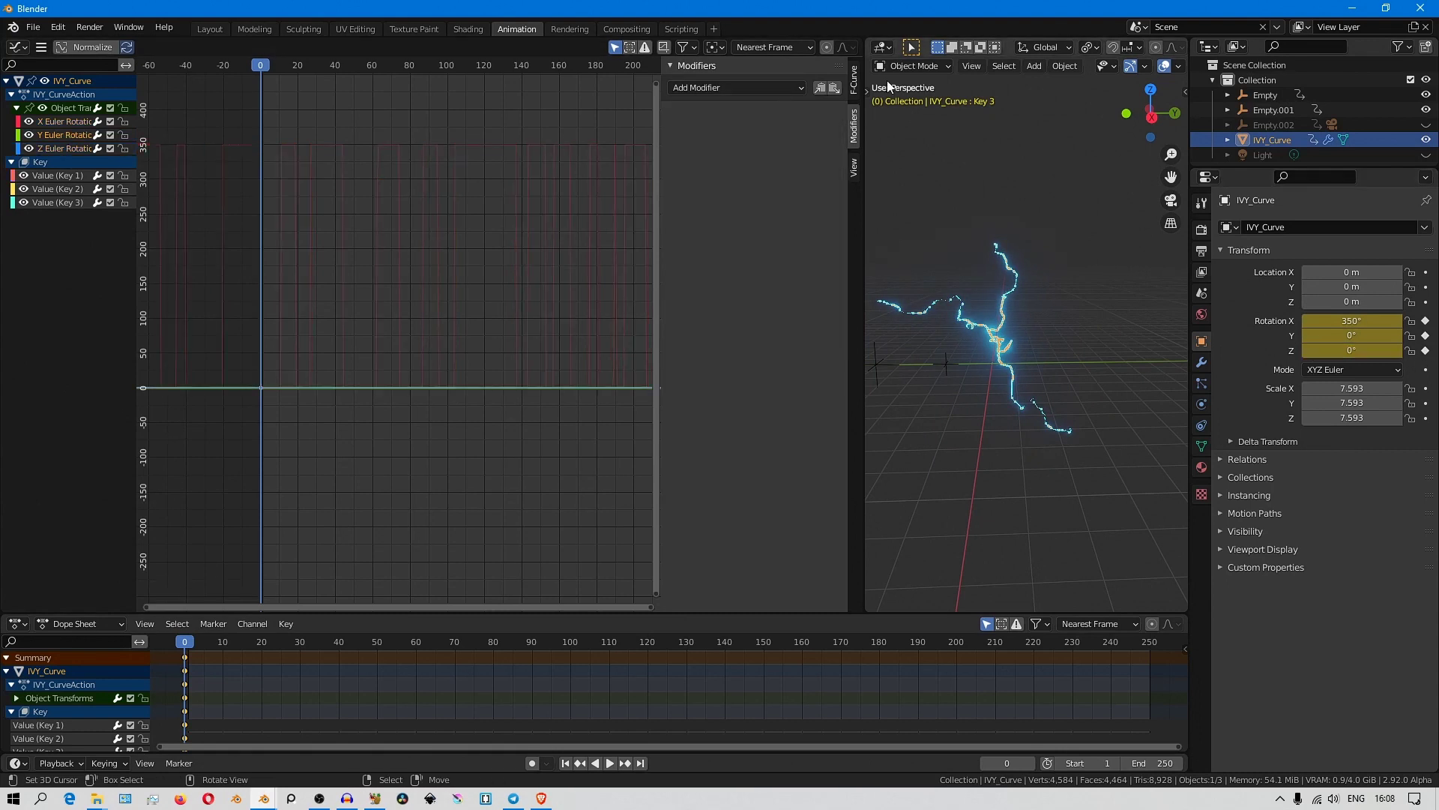
{"action": "left_click", "coordinate": [835, 87]}
{"action": "left_click_drag", "start_coordinate": [769, 154], "coordinate": [808, 153]}
{"action": "left_click", "coordinate": [51, 124]}
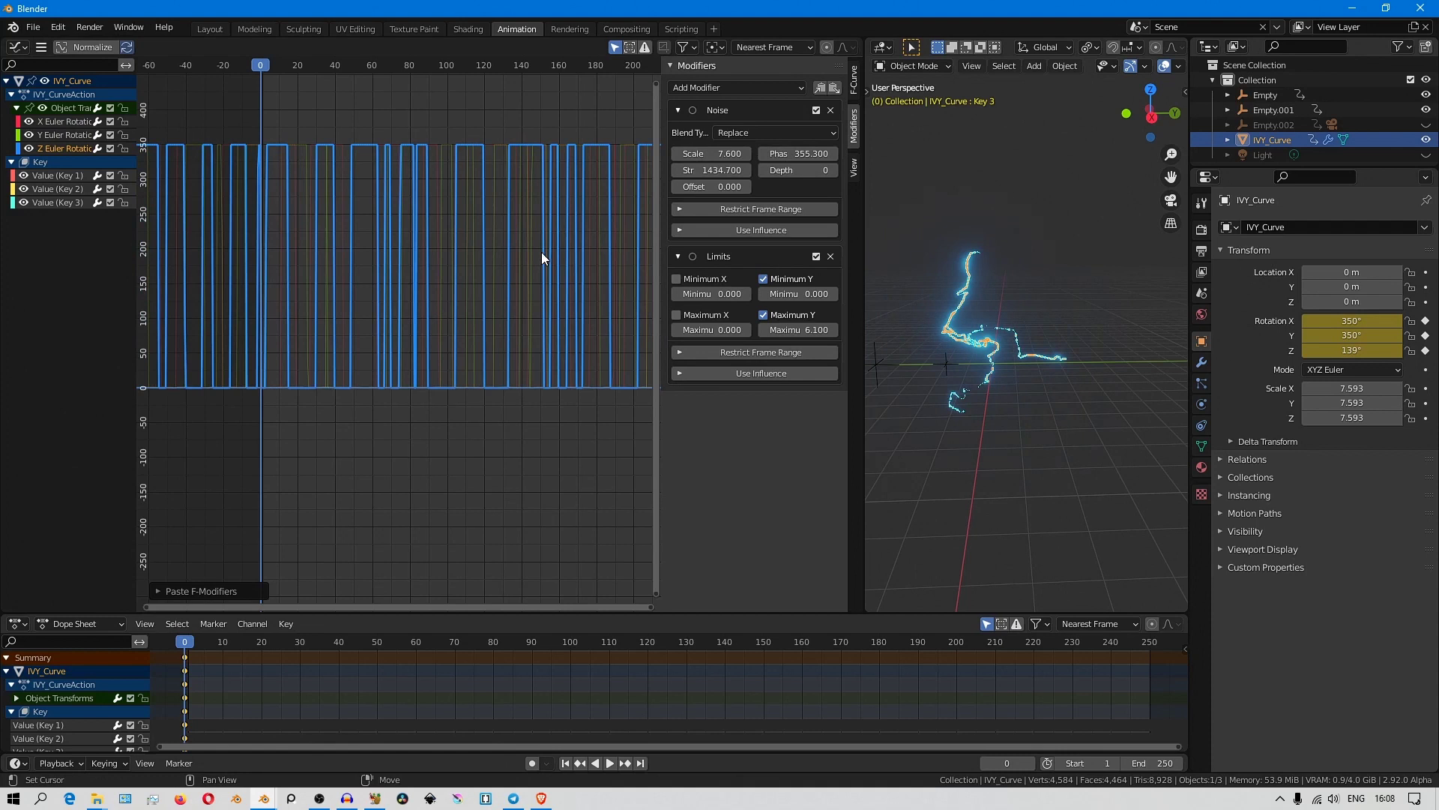
{"action": "middle_click_drag", "start_coordinate": [541, 255], "coordinate": [477, 286]}
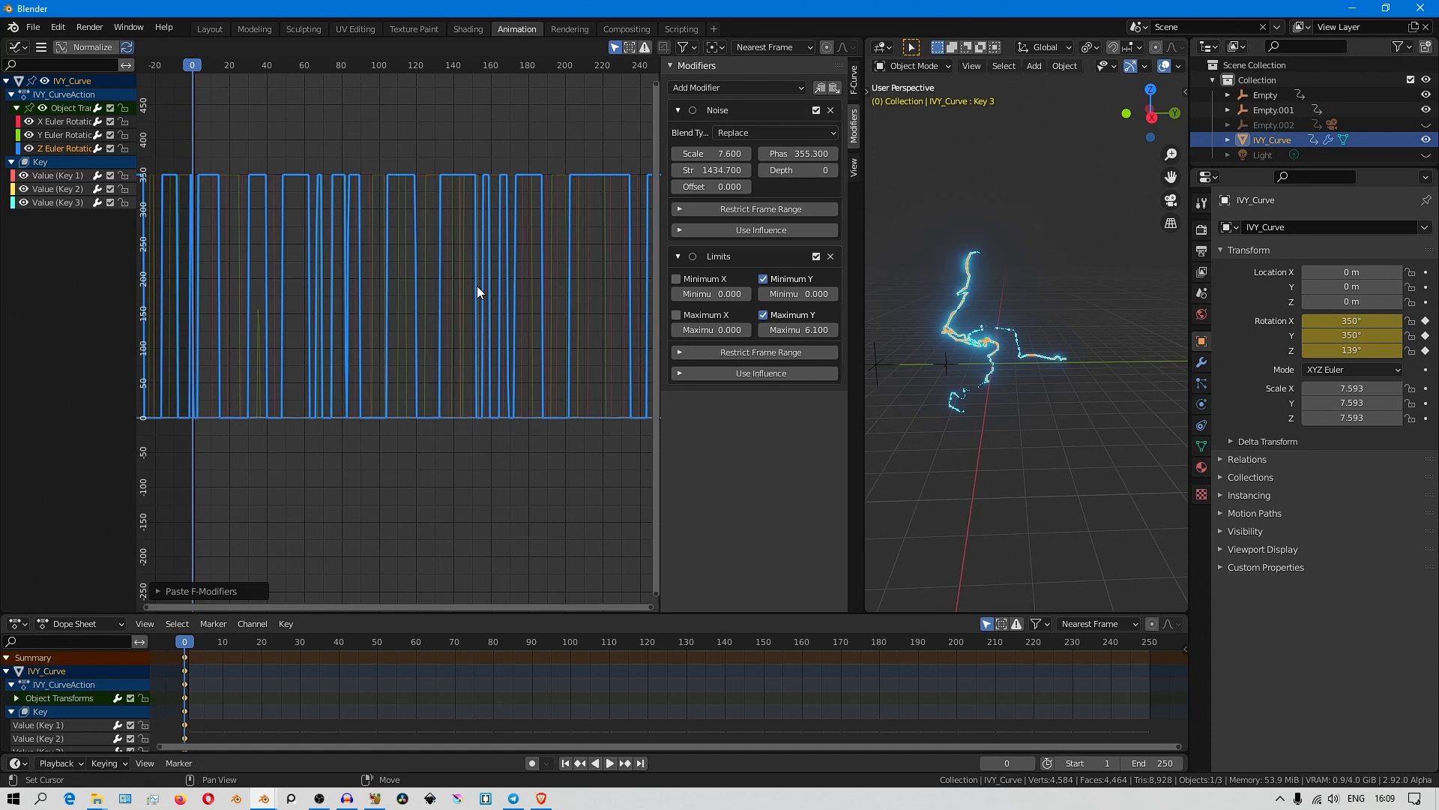
- Play the animation in a maximized 3D viewport with the mesh deselected and inspect the rotating lightning
{"action": "key", "text": "KP_0"}
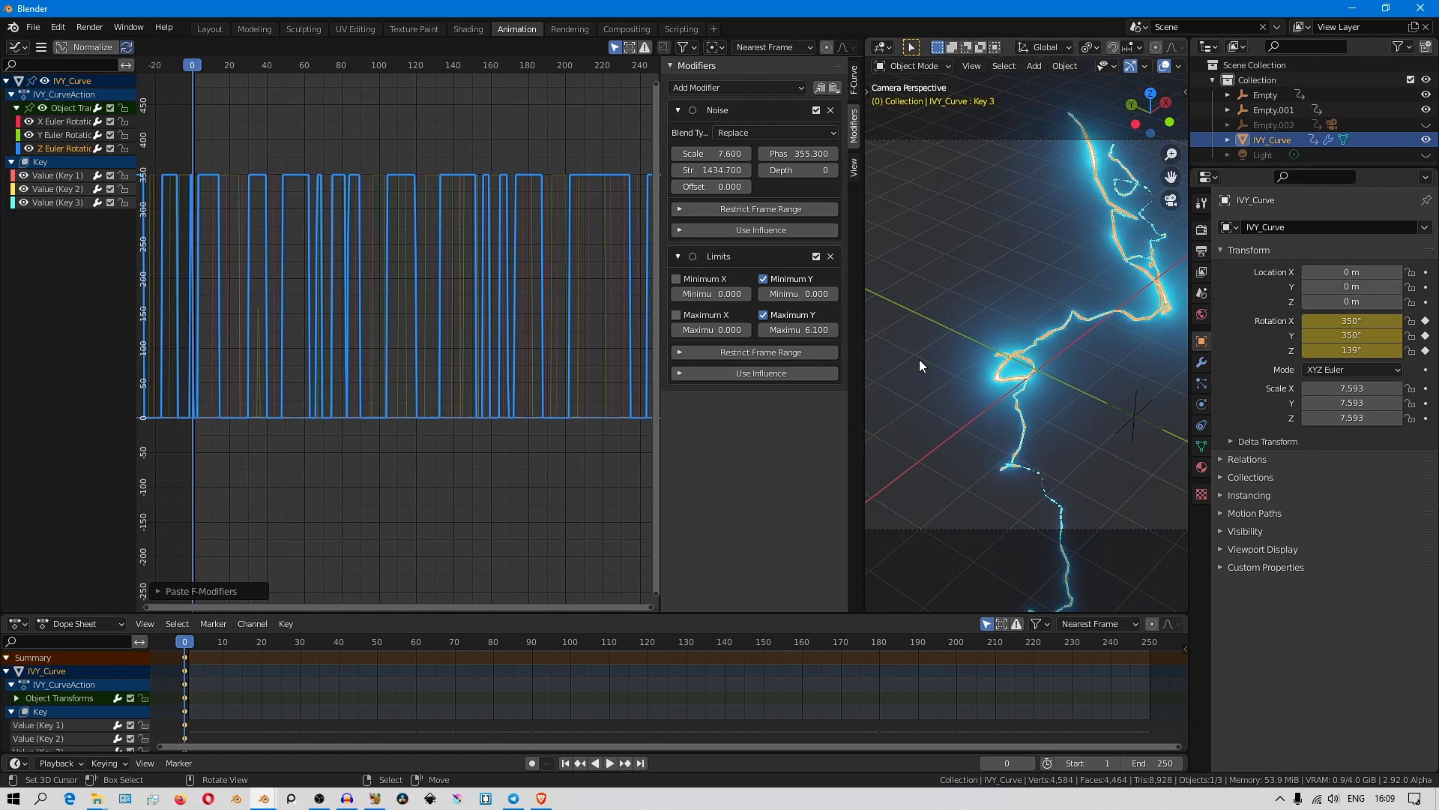
{"action": "key", "text": "KP_0"}
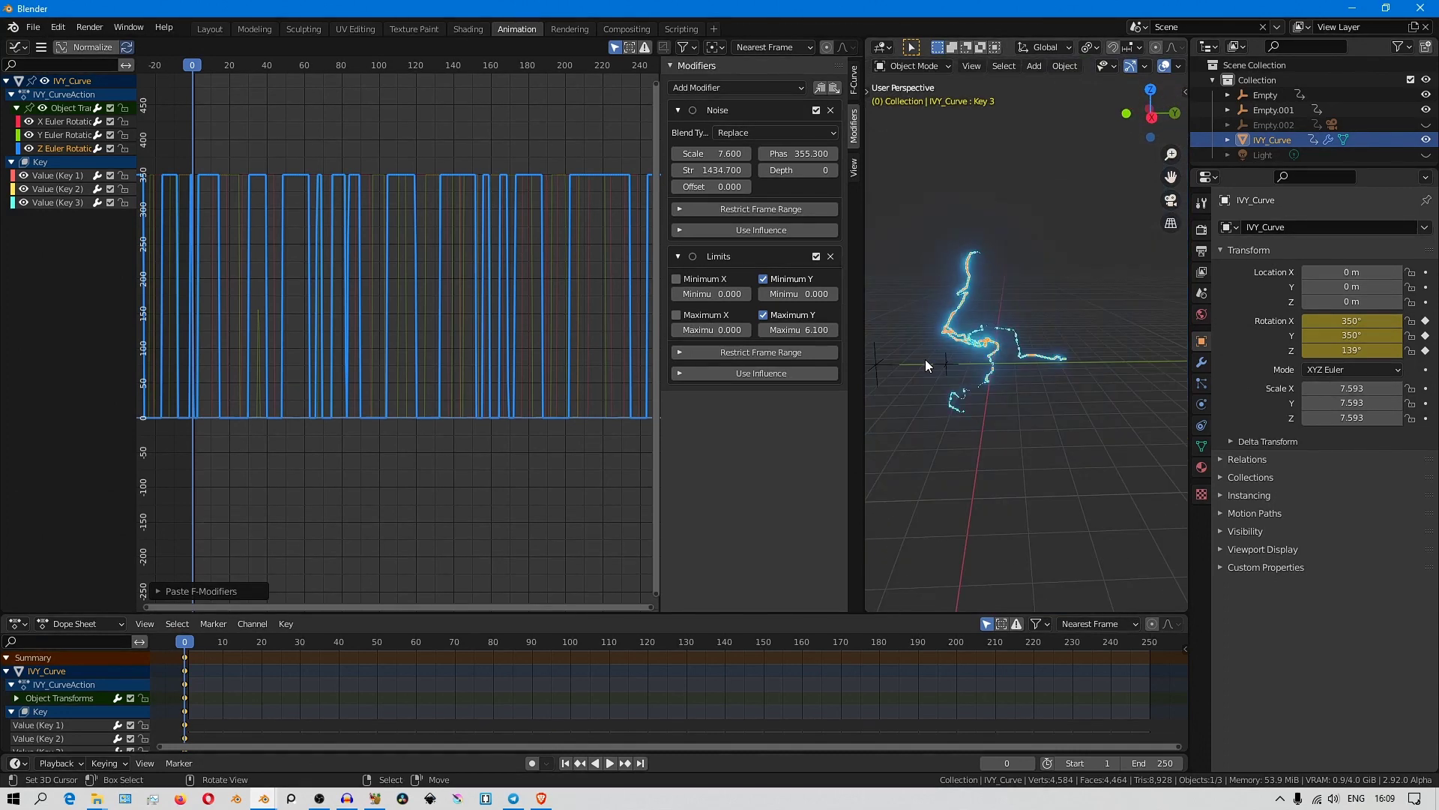
{"action": "key", "text": "ctrl+space"}
{"action": "key", "text": "space"}
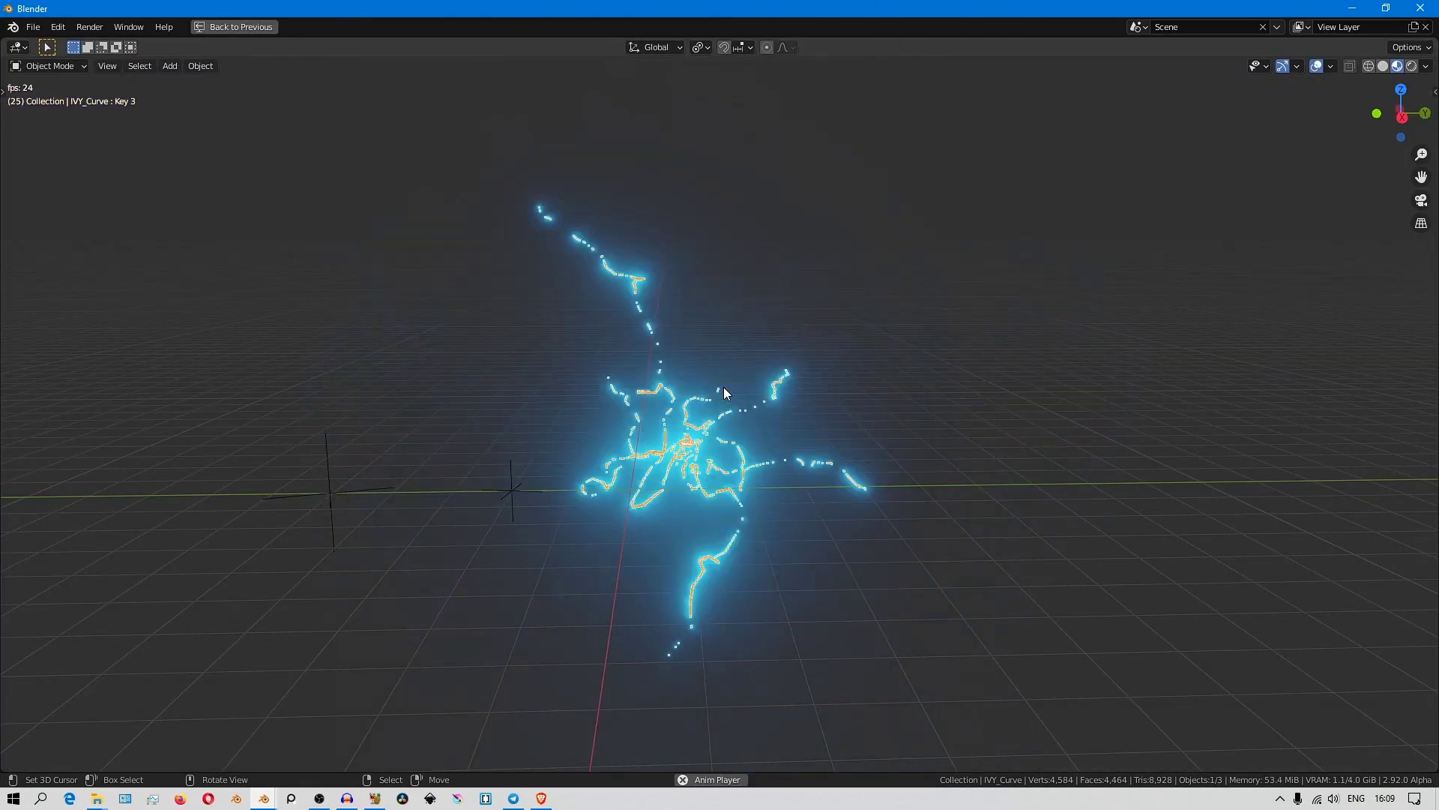
{"action": "key", "text": "alt+a"}
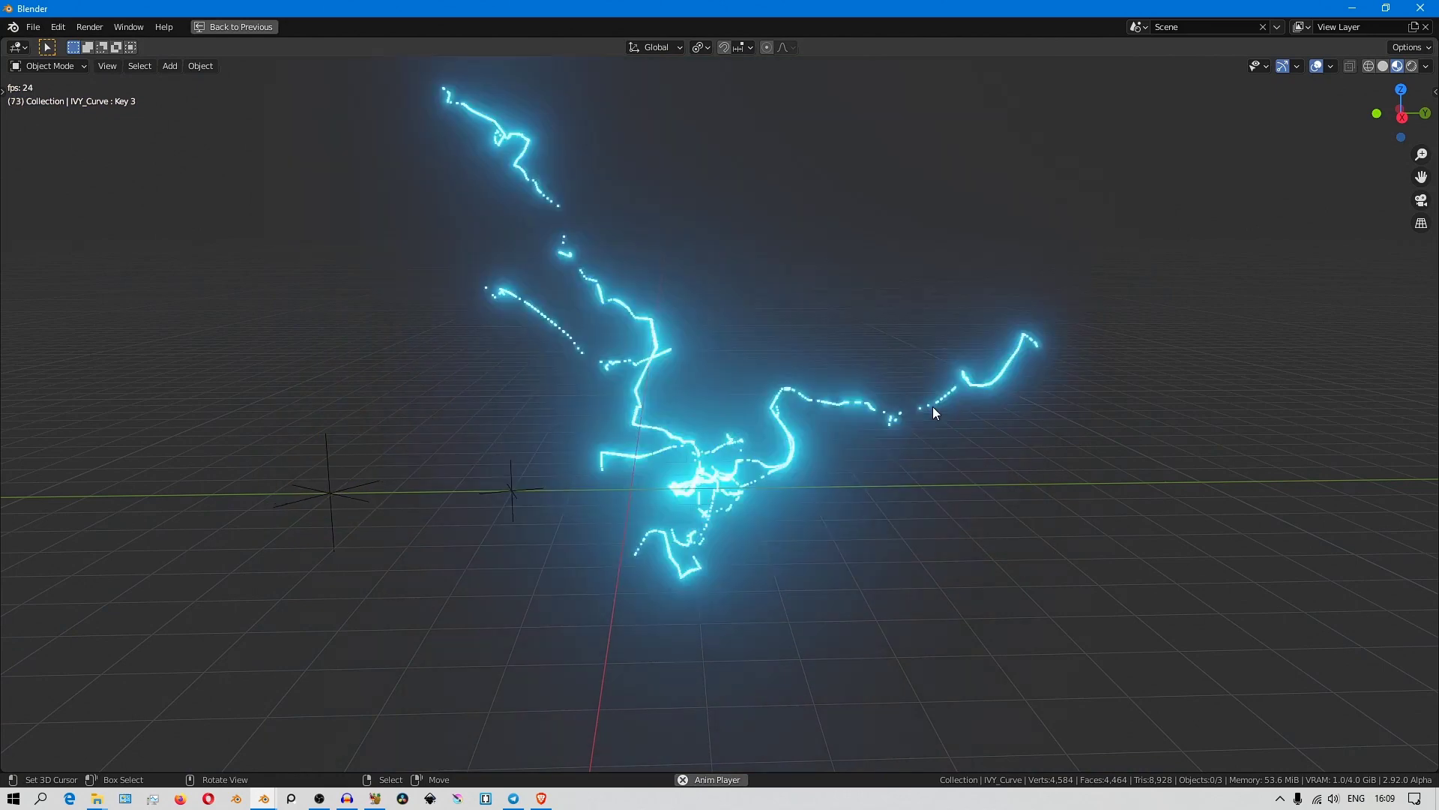